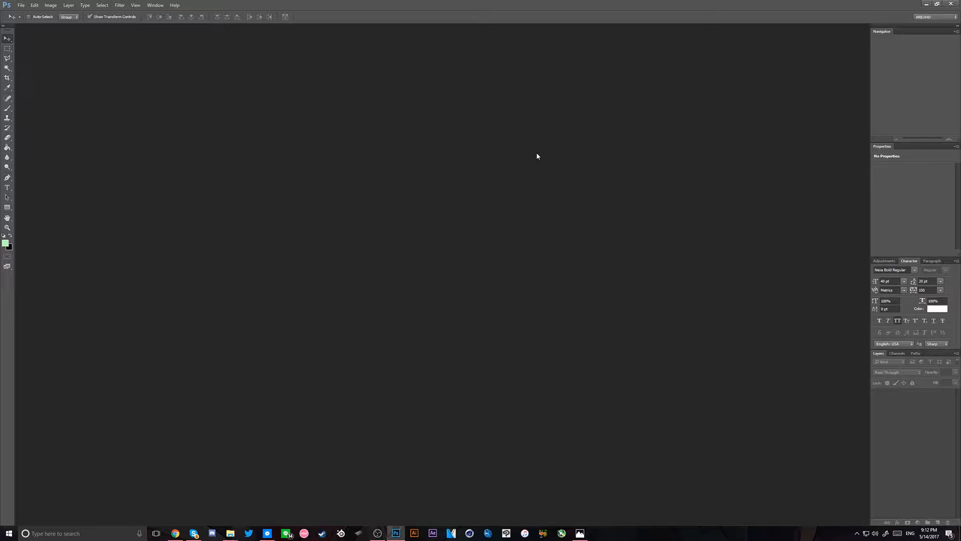
Bring up the adjustment options and set the foreground colour to white
left_click(882, 262)
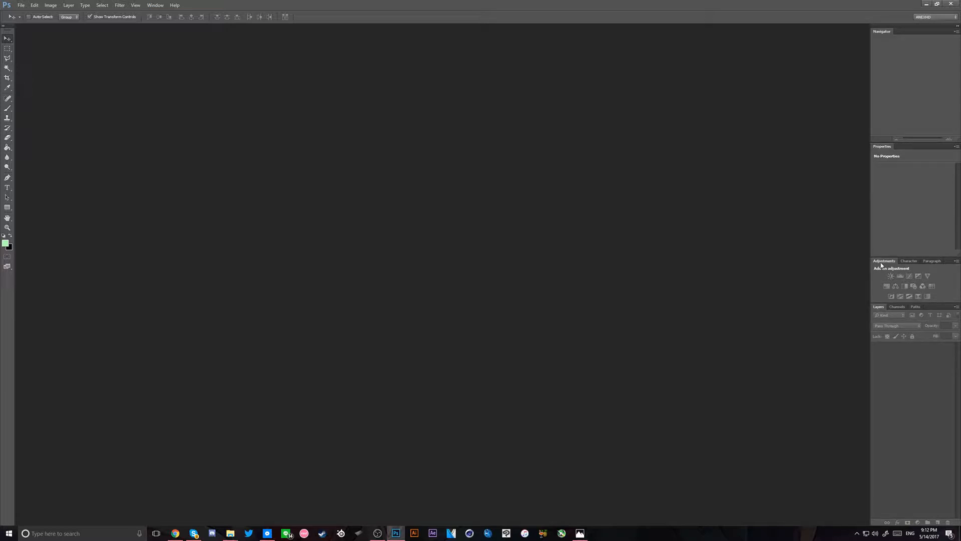
left_click(5, 244)
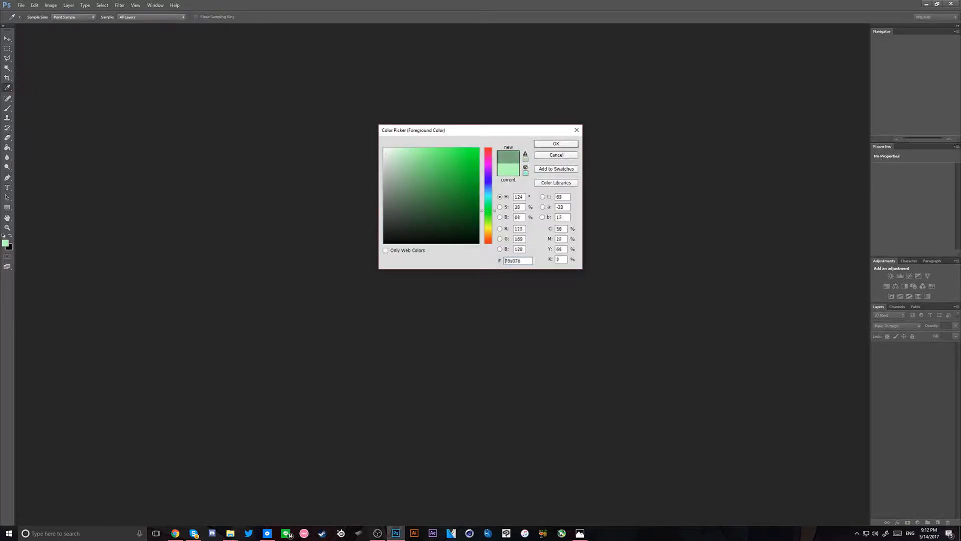
left_click(555, 144)
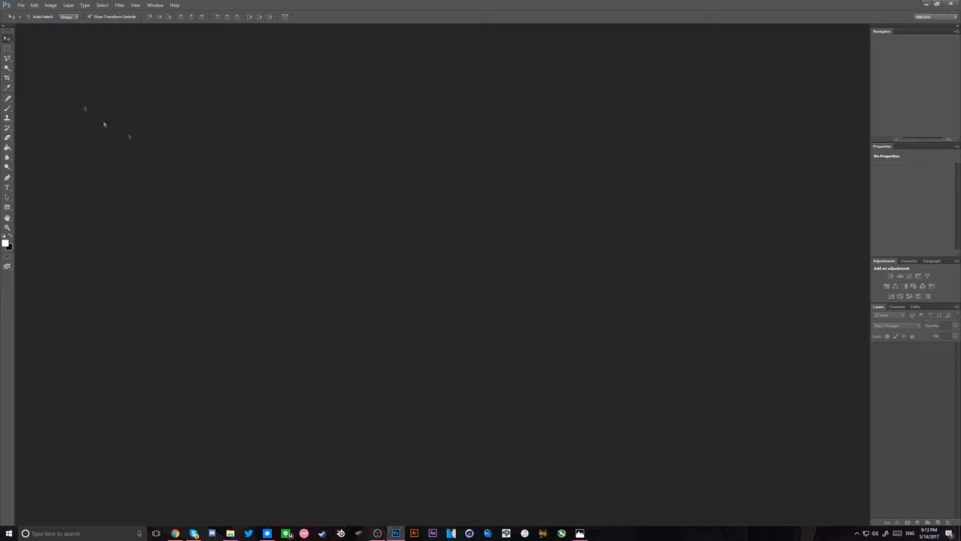
left_click(21, 5)
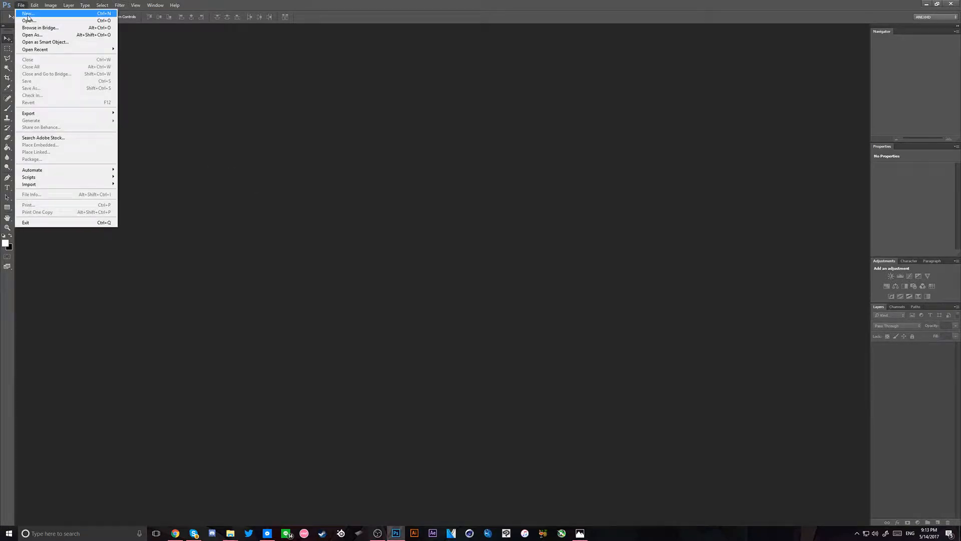
left_click(28, 14)
key("Escape")
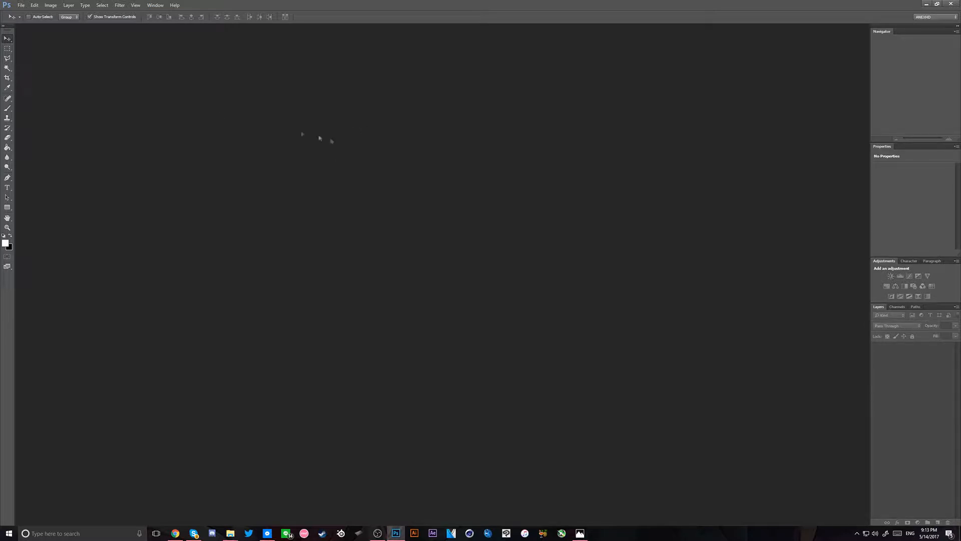
Create a new document named Tutorial, 1500 pixels wide and 500 pixels high
left_click(21, 5)
left_click(28, 11)
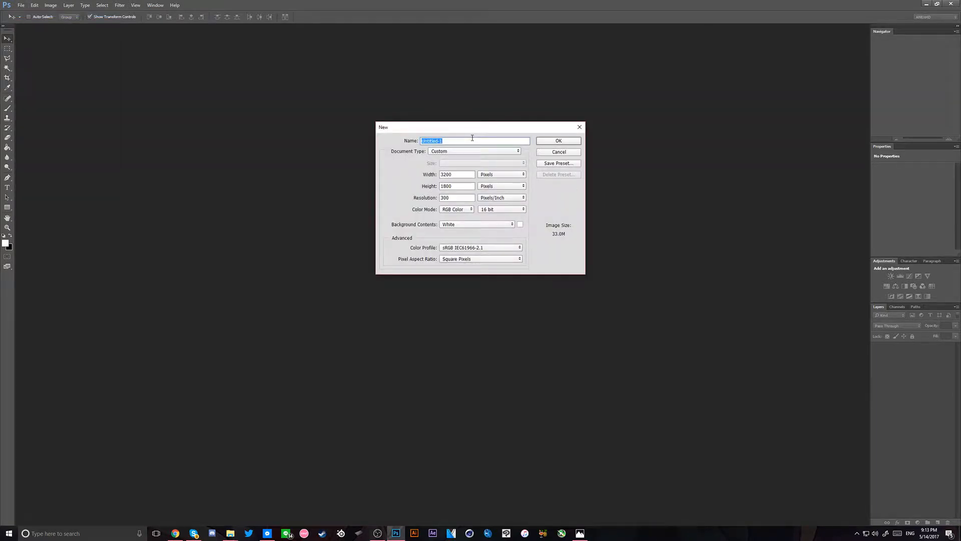
type("Tuturo")
key("BackSpace")
key("BackSpace")
type("orial")
key("Tab")
type("1500")
key("Tab")
type("500")
key("Return")
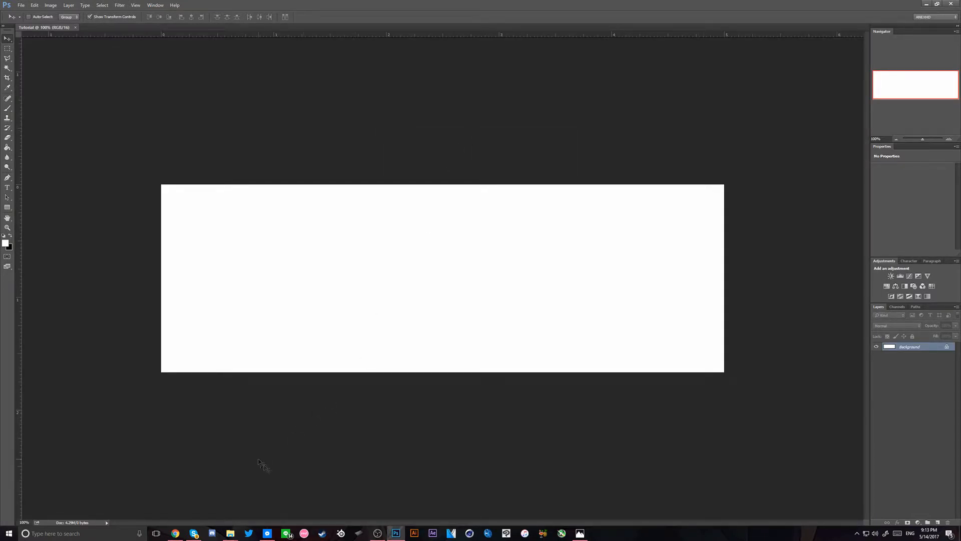
Switch to File Explorer and preview the Cloud 9 Logo.png image in the Logos folder
mouse_move(231, 534)
left_click(260, 501)
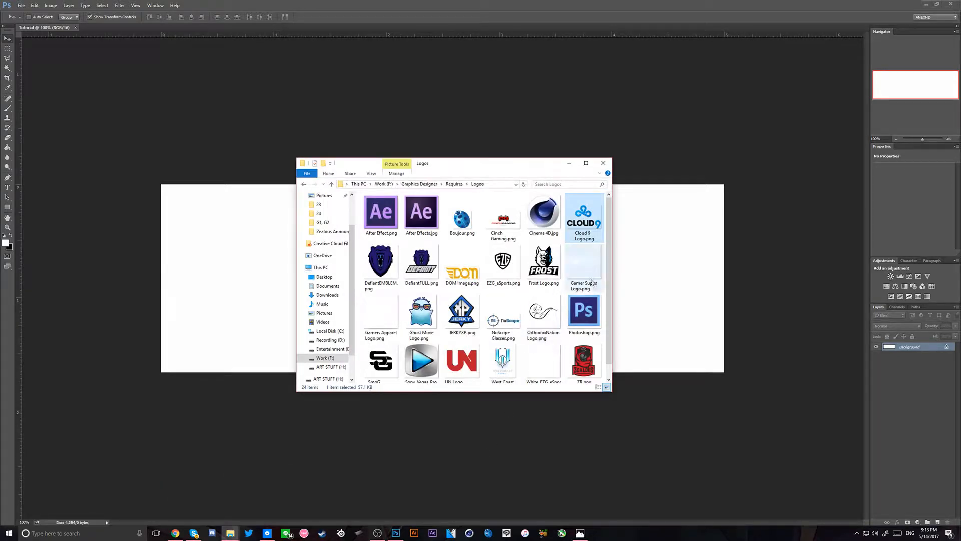
double_click(596, 229)
left_click(652, 76)
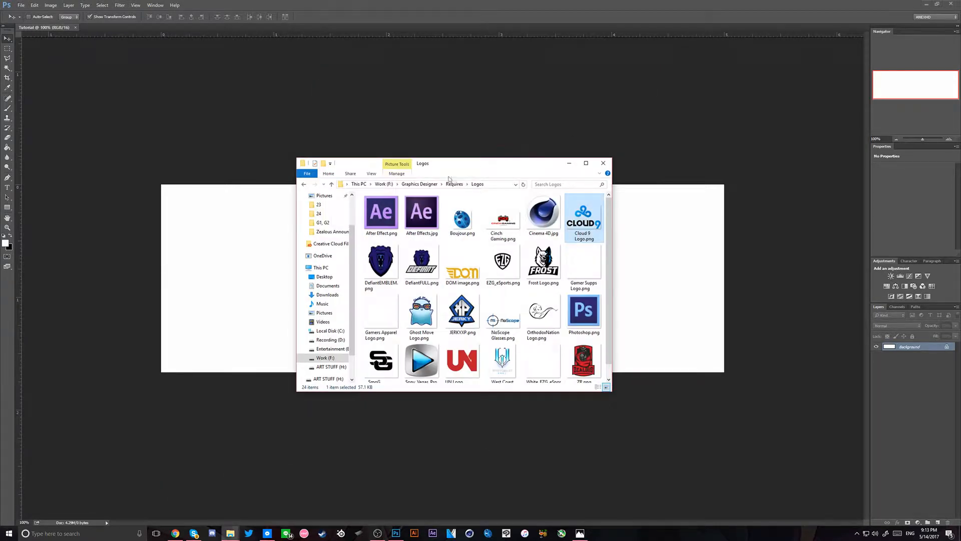
Go to the Logo PNG 2017 folder under Graphics Designer, Final Work, and preview ANEXHD Logo 2.png
left_click(420, 185)
double_click(398, 206)
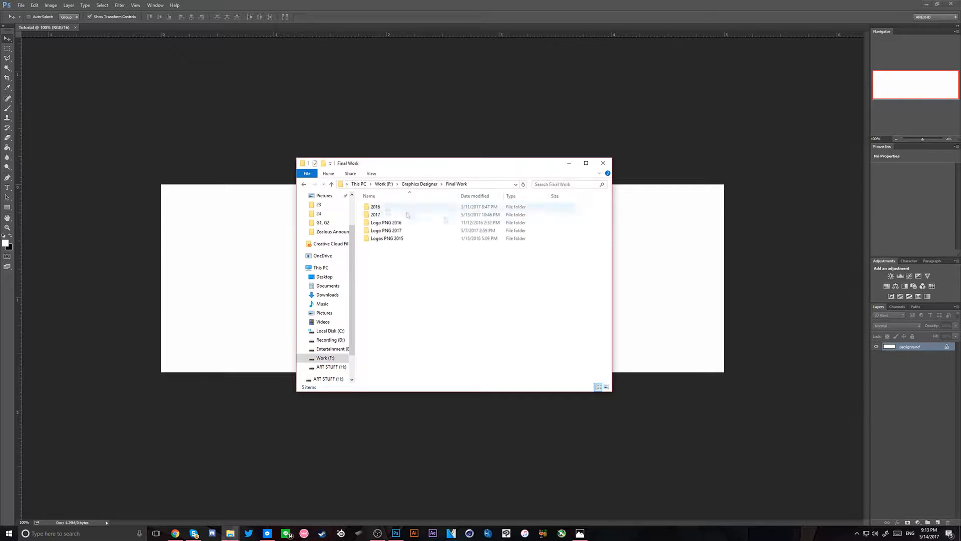
double_click(420, 231)
double_click(381, 215)
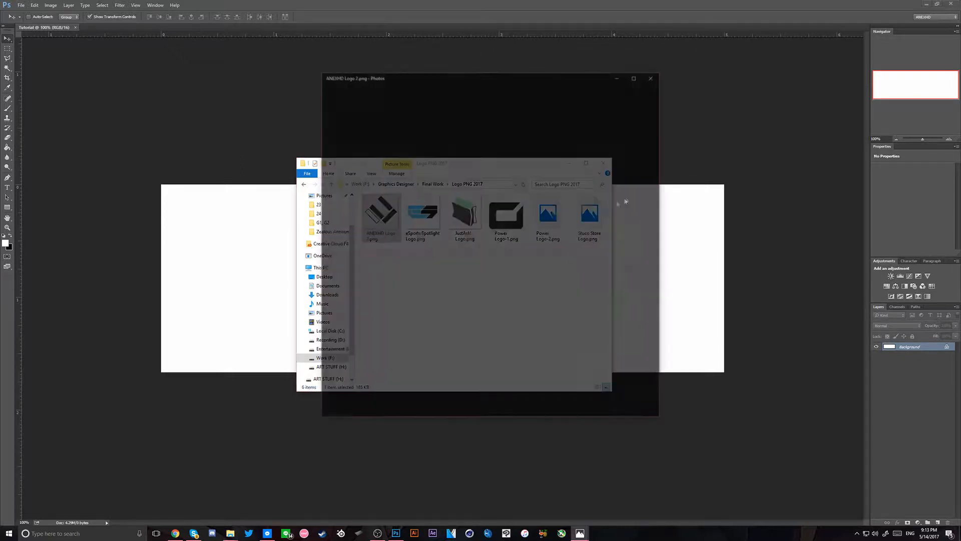
left_click(651, 76)
left_click(534, 3)
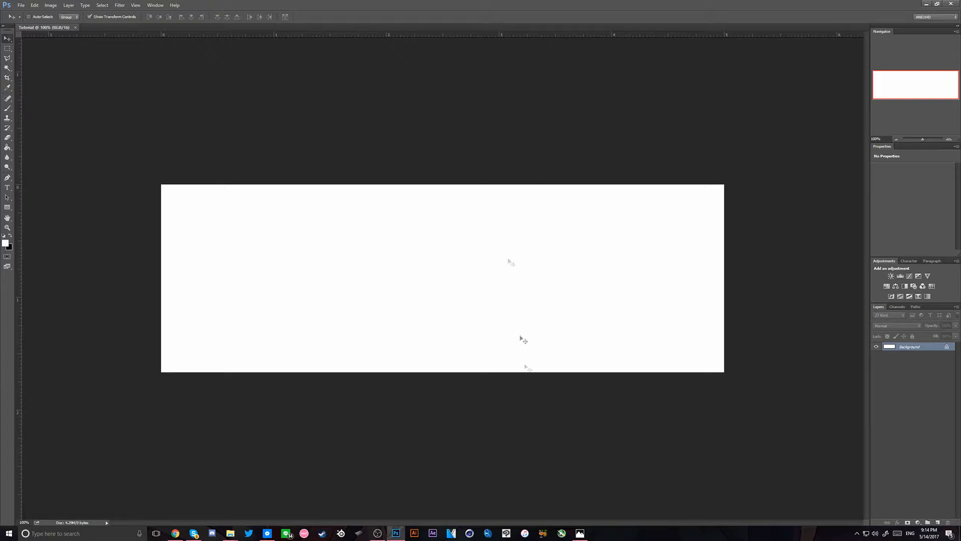
key("alt+Tab")
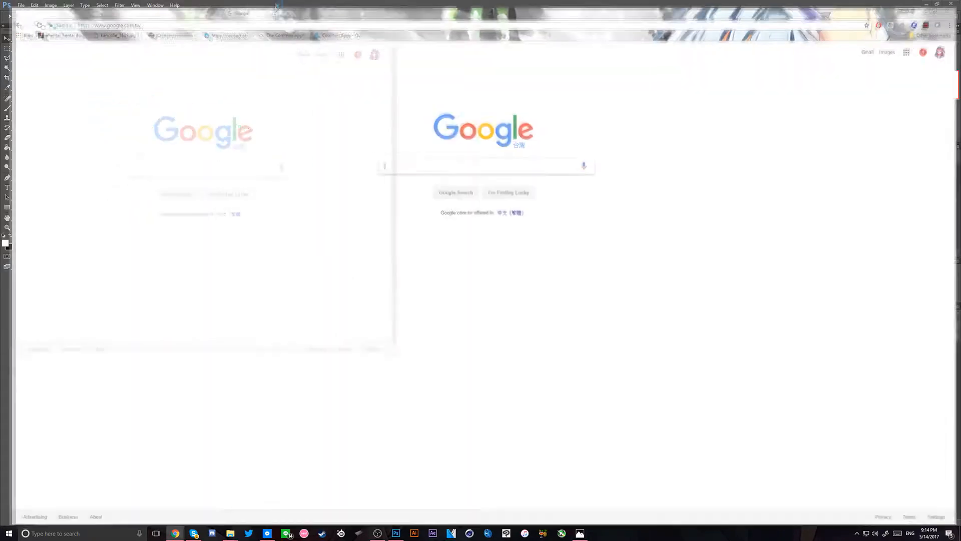
key("ctrl+l")
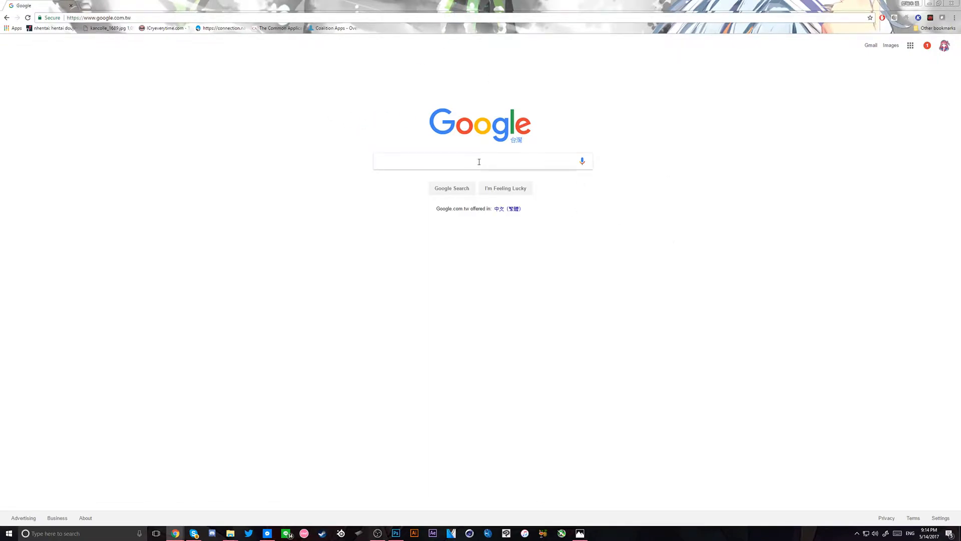
left_click(479, 161)
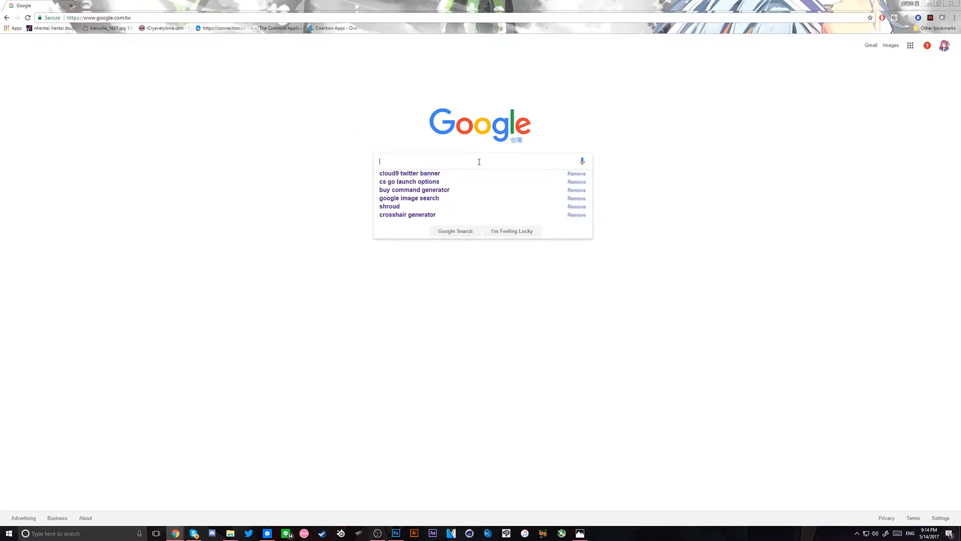
Place ANEXHD Logo 2.png in the Photoshop document and enlarge it from its centre to about 55% so it spans the canvas
left_click(396, 533)
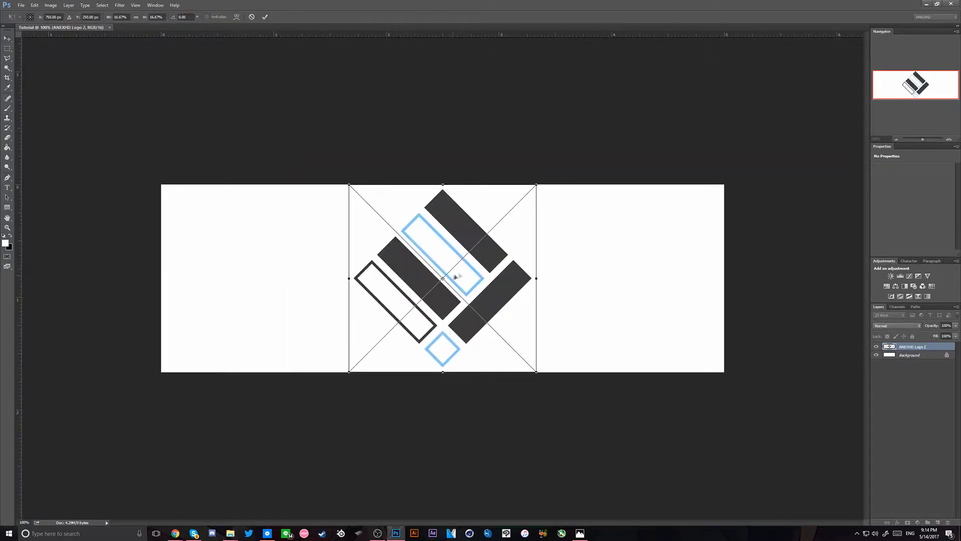
left_click_drag(536, 184, 784, 1)
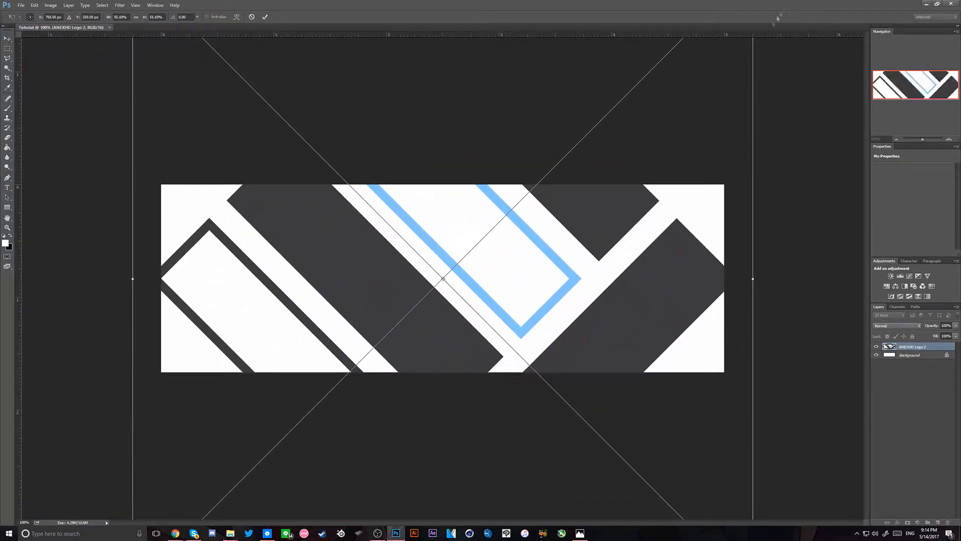
key("Return")
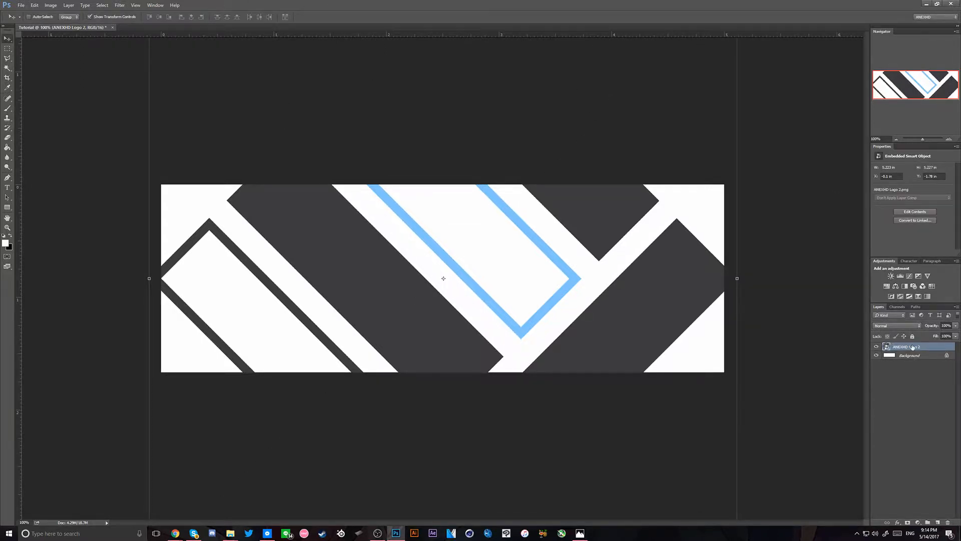
Rasterize the enlarged logo layer and set its opacity to 30%
right_click(913, 346)
left_click(901, 150)
left_click(946, 325)
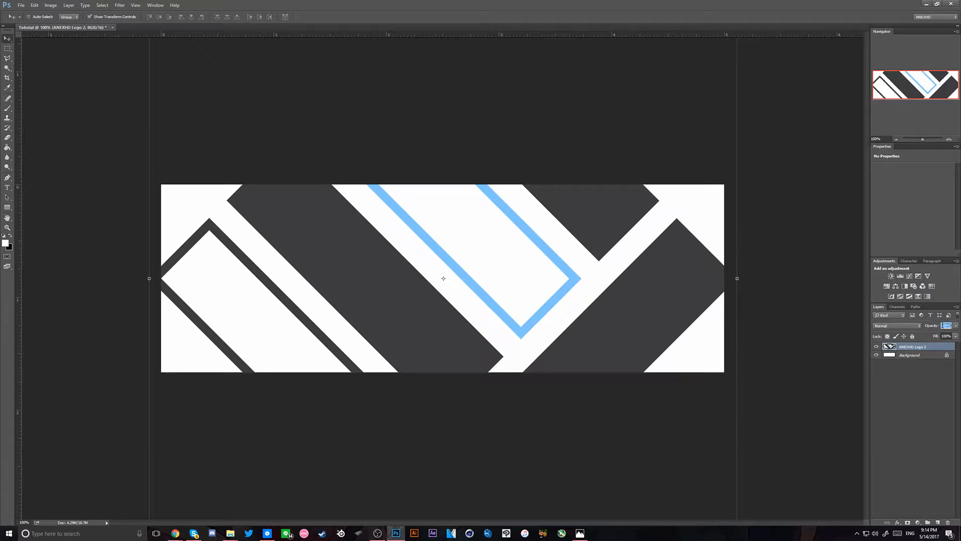
type("30")
key("Return")
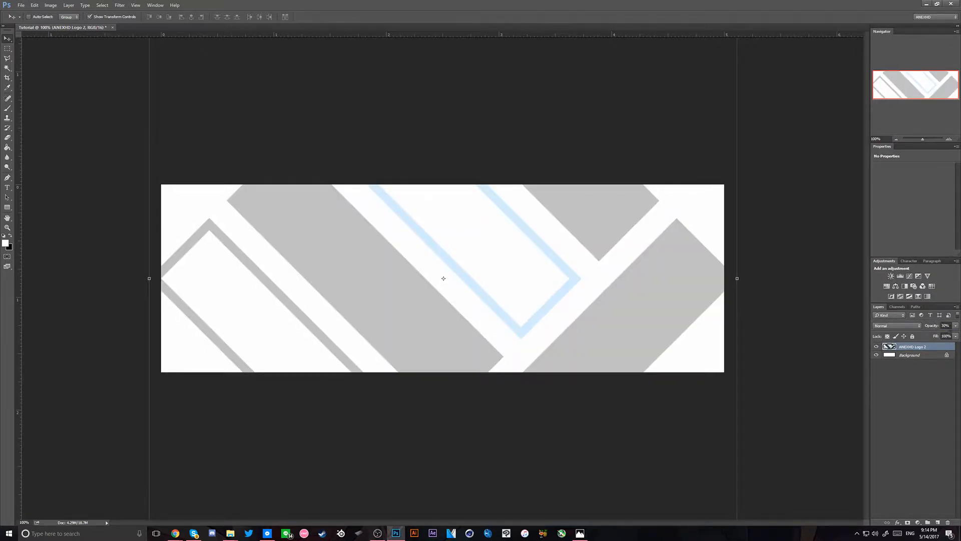
left_click(946, 325)
Choose the Eraser tool with a soft round brush of 1300 px and 0% hardness
key("e")
right_click(442, 247)
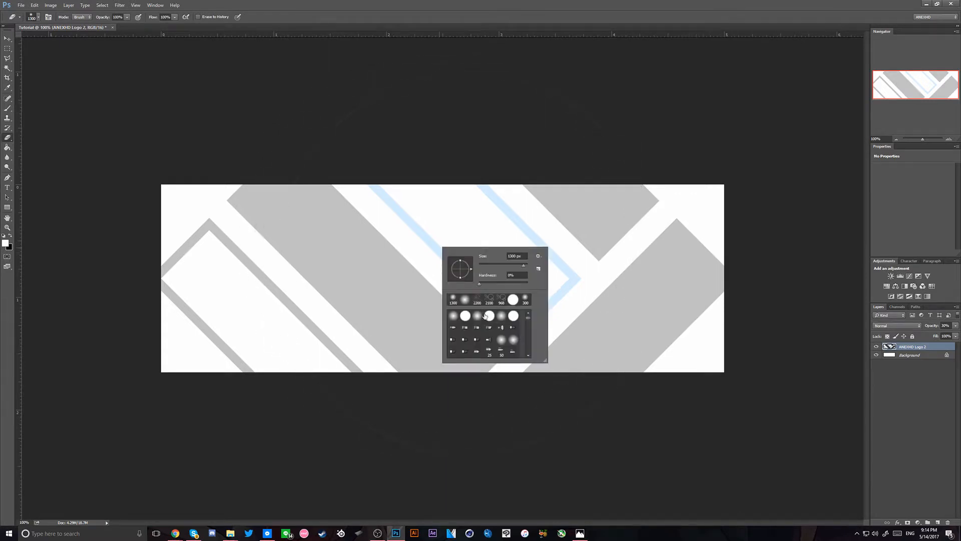
key("Return")
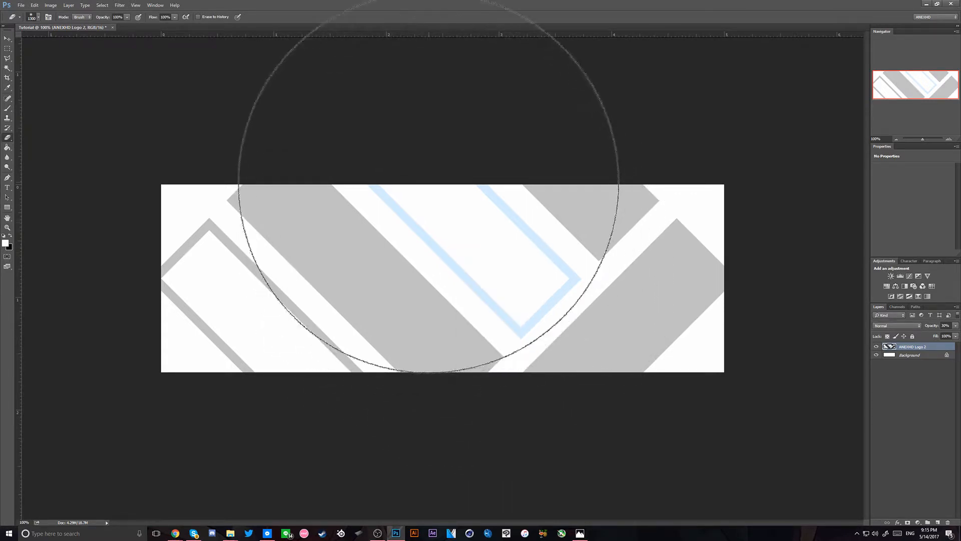
Try erasing the middle of the faded logo with vertical strokes, undoing each attempt
mouse_move(430, 180)
left_mouse_down()
mouse_move(443, 395)
mouse_move(435, 484)
left_mouse_up()
key("ctrl+z")
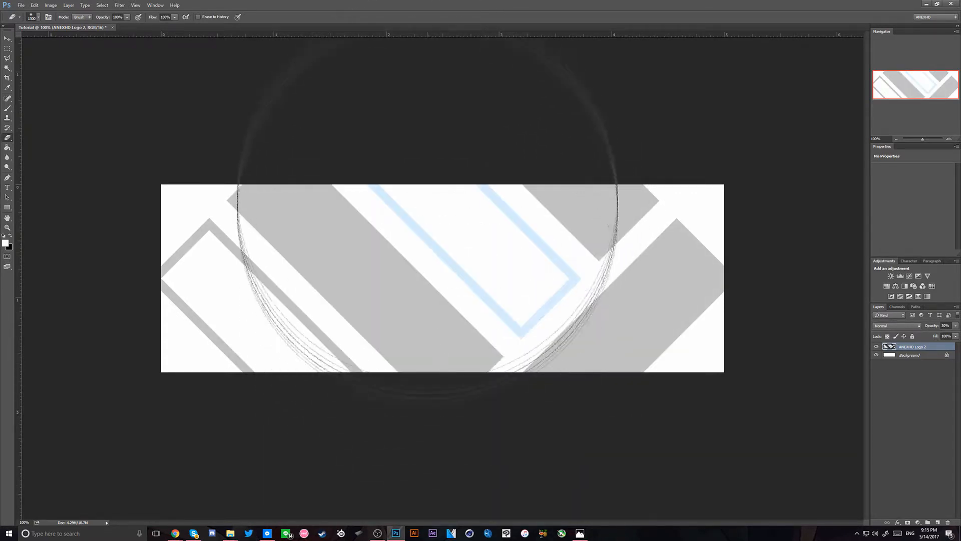
left_click_drag(427, 201, 409, 537)
key("ctrl+z")
key("ctrl+minus")
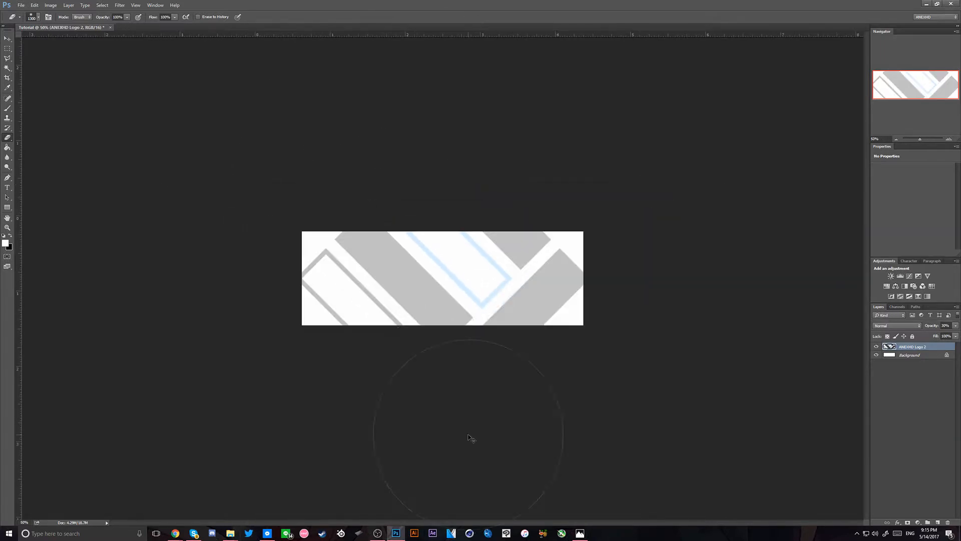
left_click_drag(437, 305, 419, 513)
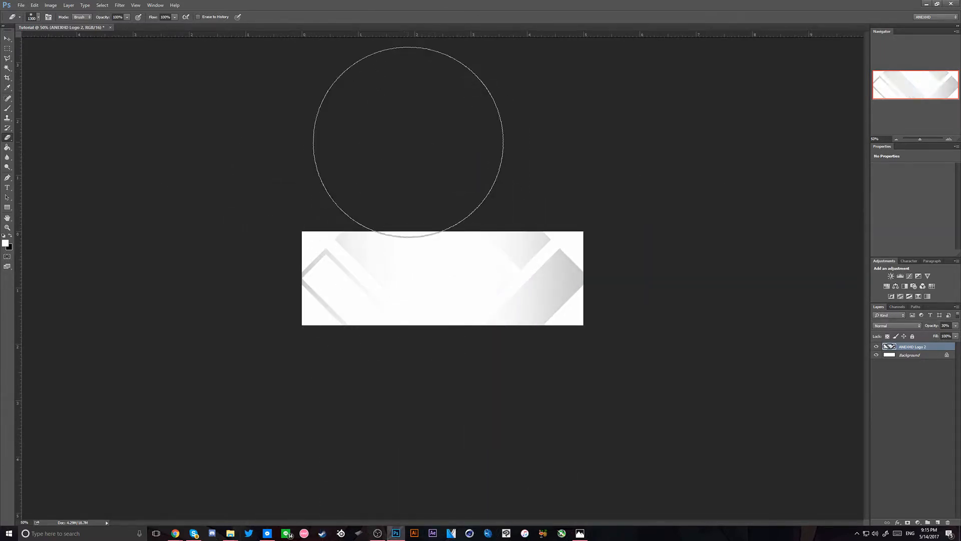
key("ctrl+z")
Place a vertical guide at the canvas centre and softly erase the middle of the faded logo along it
mouse_move(18, 205)
left_mouse_down()
mouse_move(217, 211)
mouse_move(451, 235)
mouse_move(441, 232)
mouse_move(427, 462)
mouse_move(421, 114)
left_mouse_up()
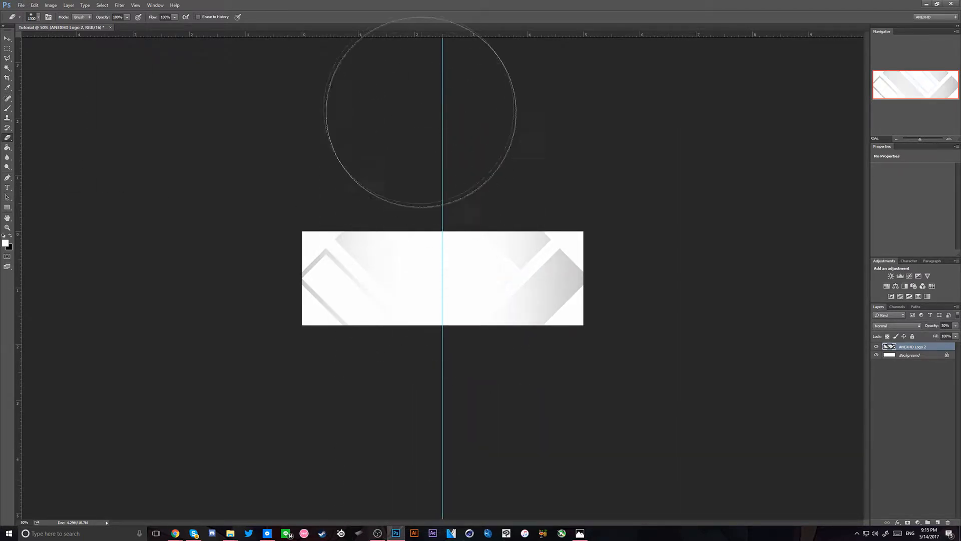
left_click(7, 38)
key("ctrl+1")
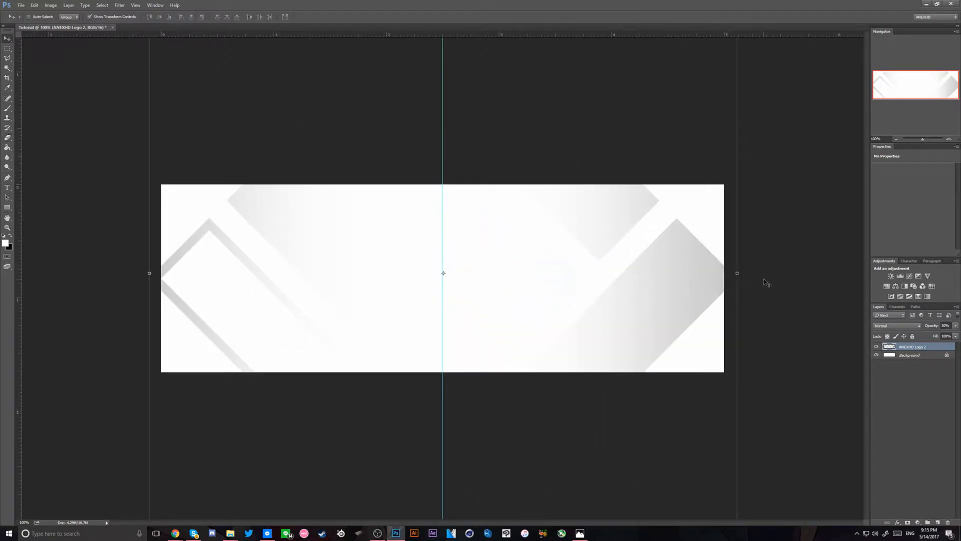
Place another copy of ANEXHD Logo 2.png at the centre of the banner, scaled down to about 8%
key("alt+Tab")
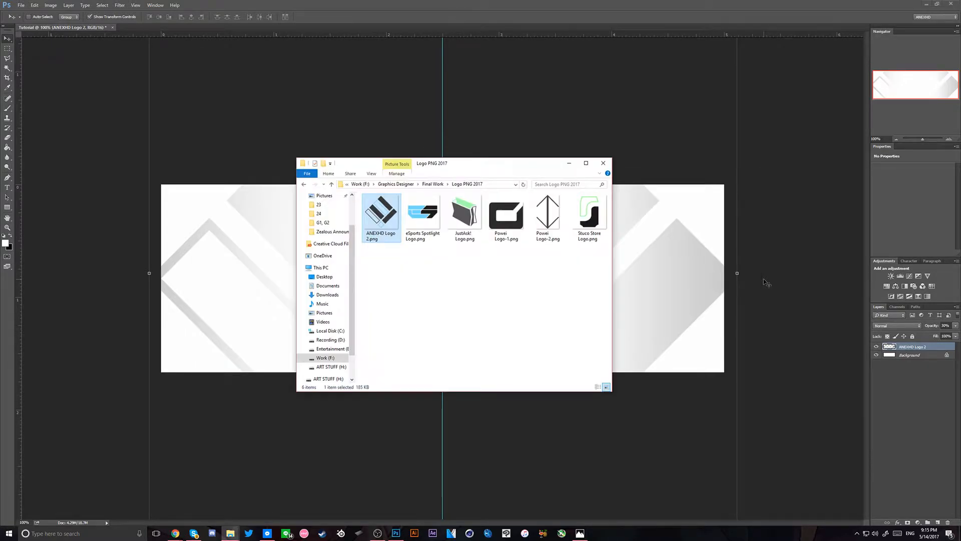
key("alt+Tab")
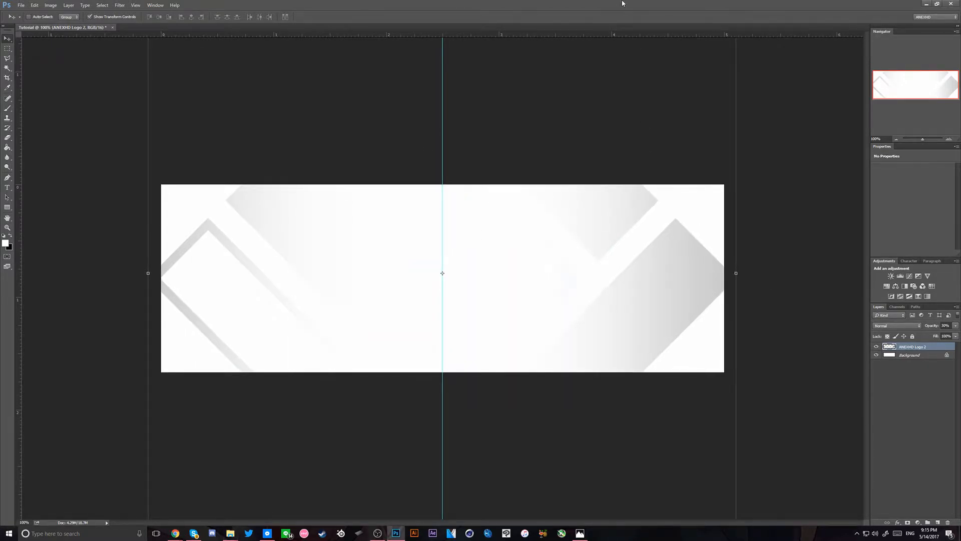
key("alt+Tab")
left_click_drag(380, 213, 505, 254)
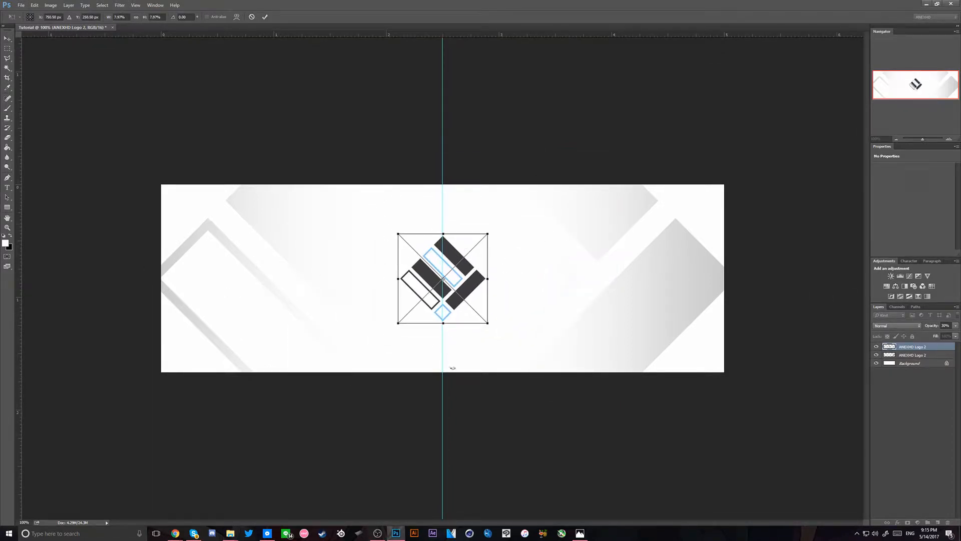
key("Return")
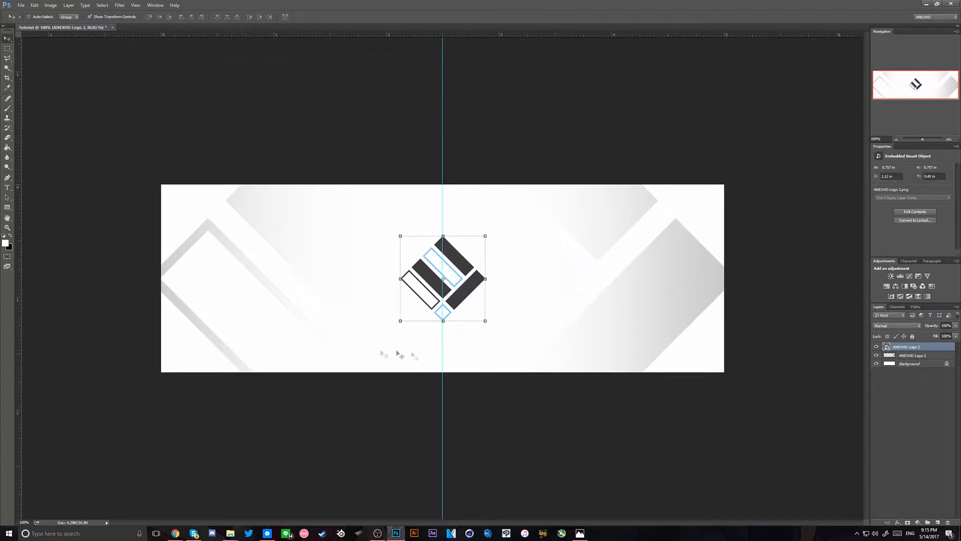
Switch to Chrome and search Google Images for "call of duty wallpaper"
mouse_move(176, 533)
left_click(266, 508)
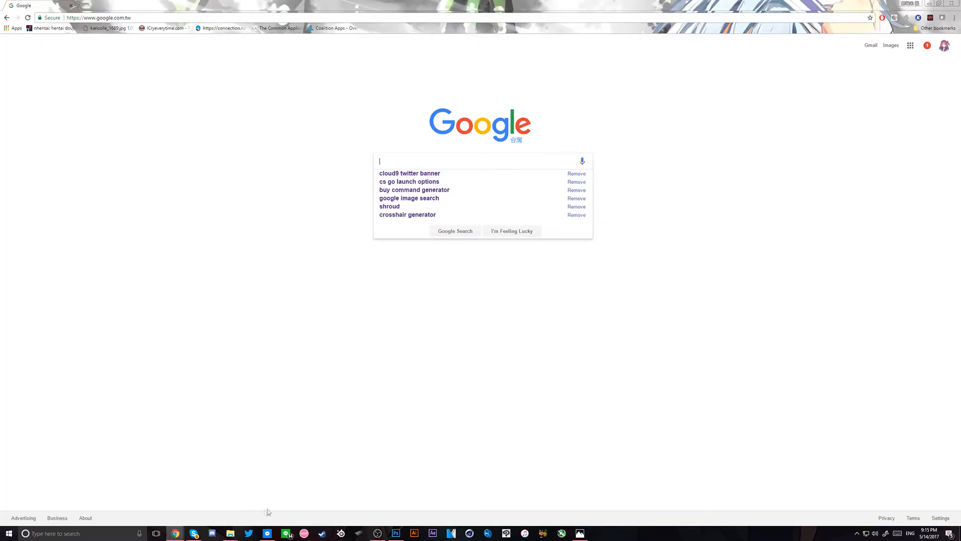
left_click(336, 130)
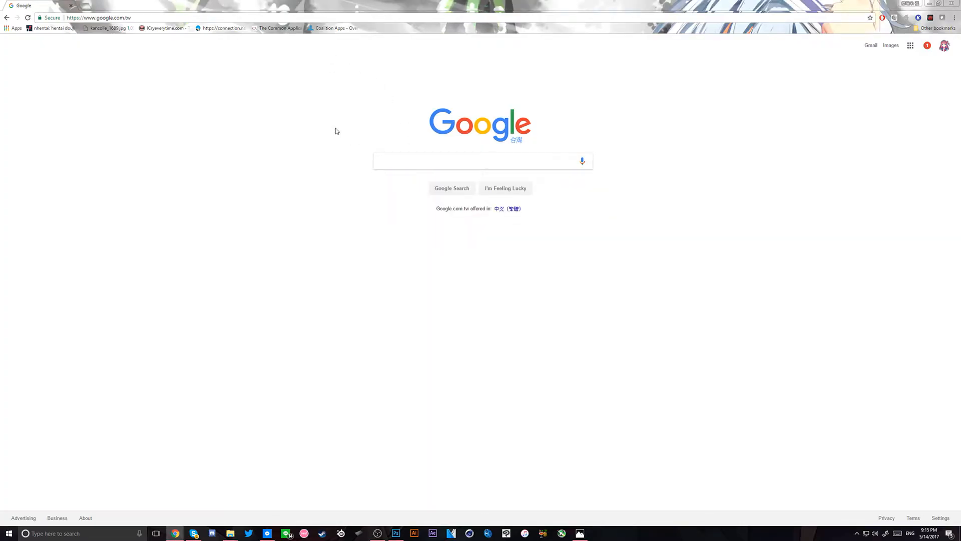
left_click(412, 166)
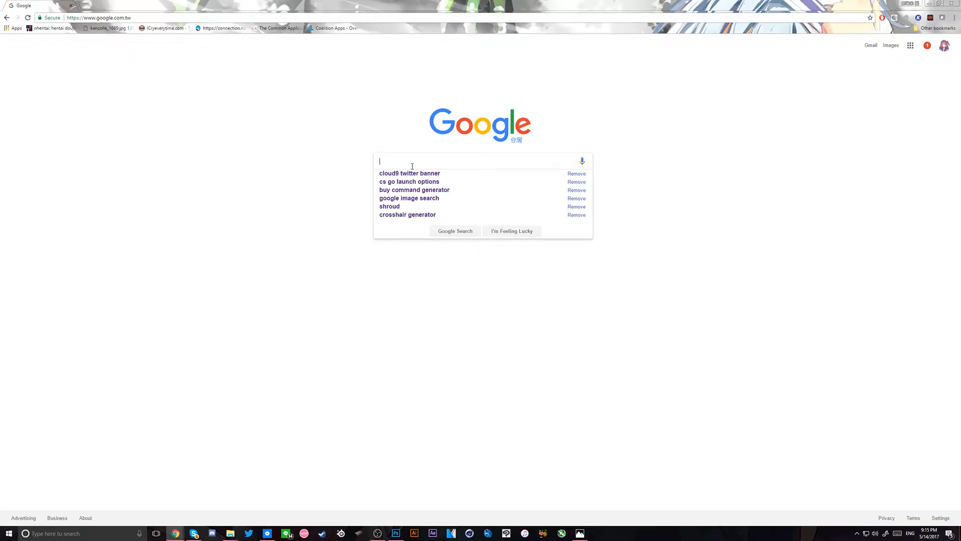
type("call of dt")
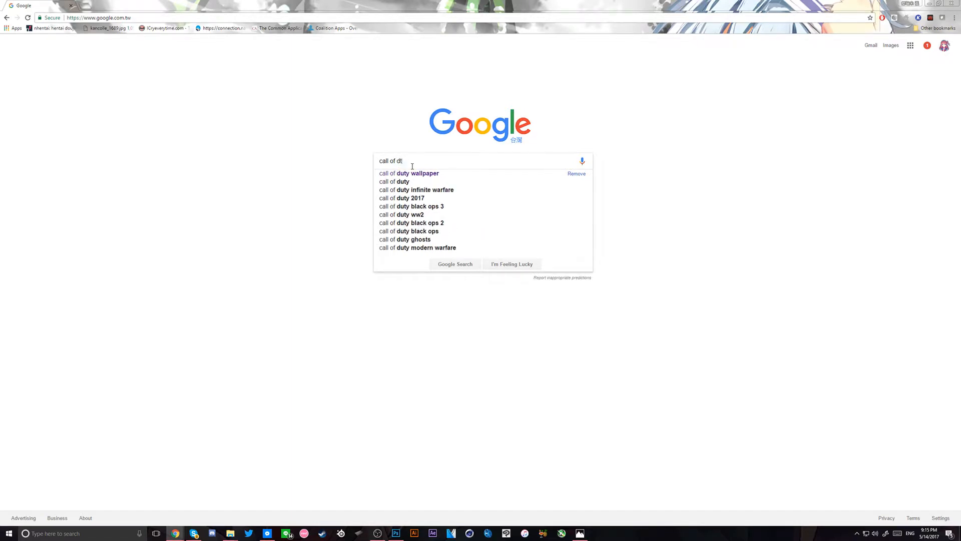
key("BackSpace")
type("uty wallpa")
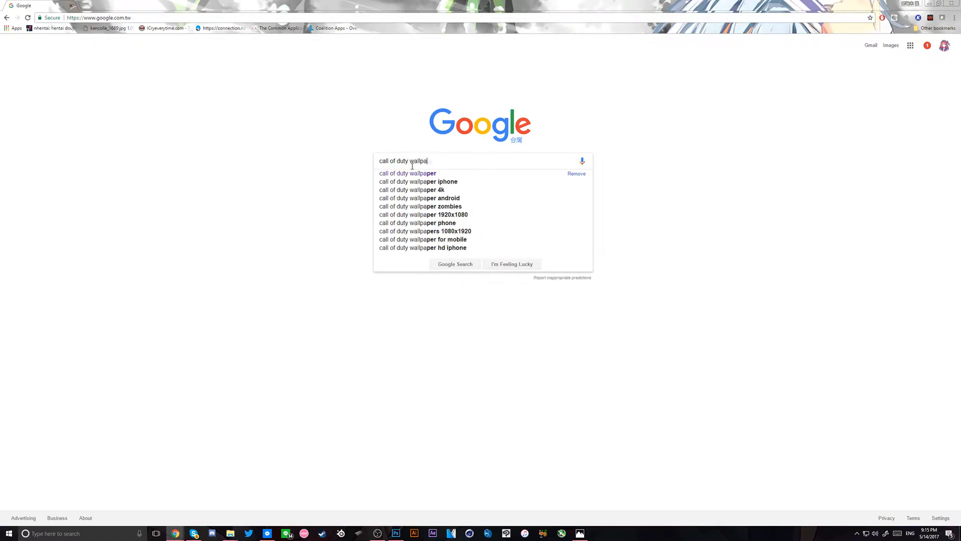
type("per")
key("Return")
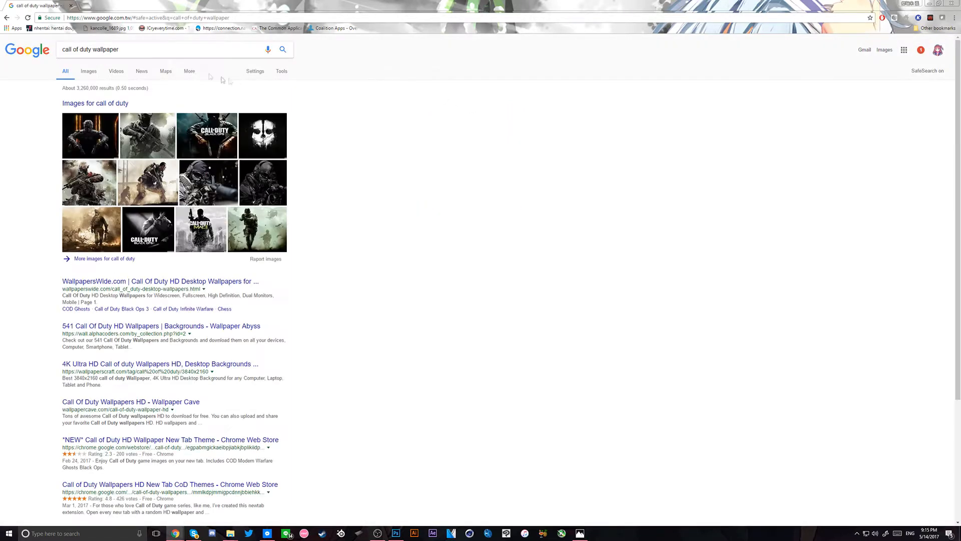
left_click(91, 71)
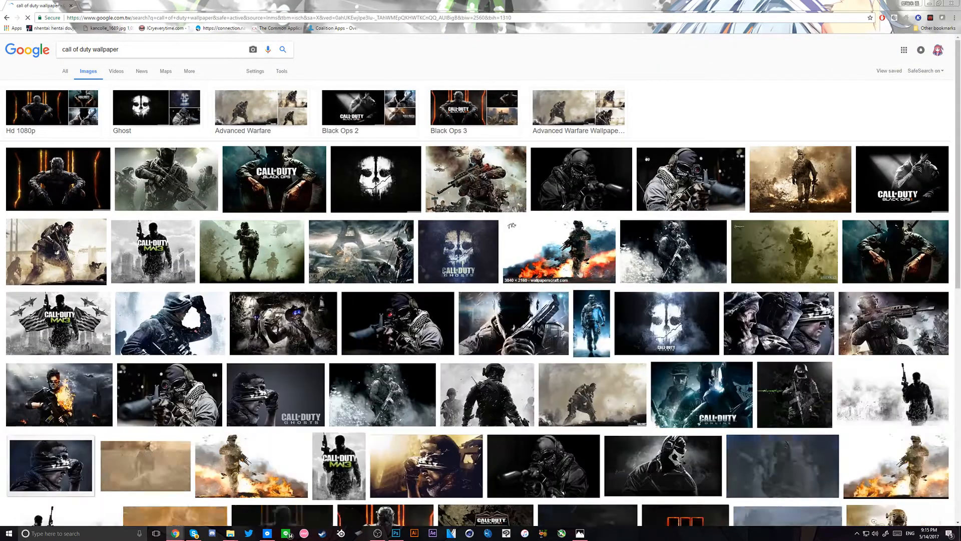
Find the Call of Duty: Black Ops skydiving soldier wallpaper, open it at full size and copy the image
scroll(515, 331, "down", 5)
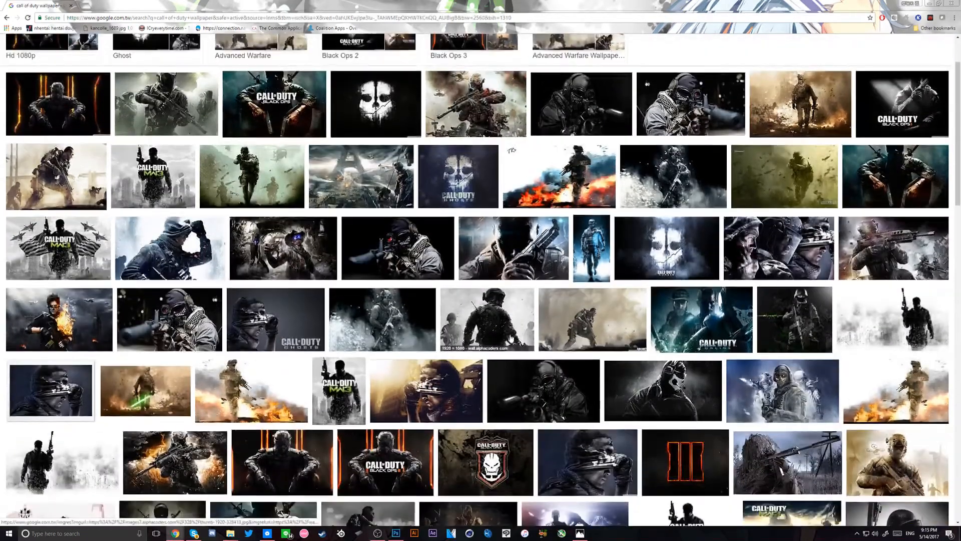
scroll(515, 331, "down", 4)
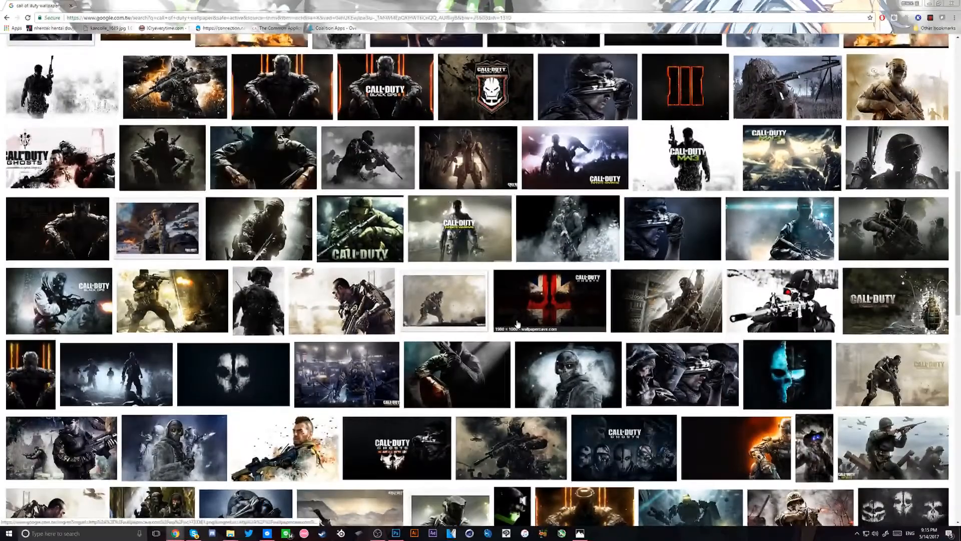
scroll(515, 331, "down", 1)
scroll(373, 354, "down", 4)
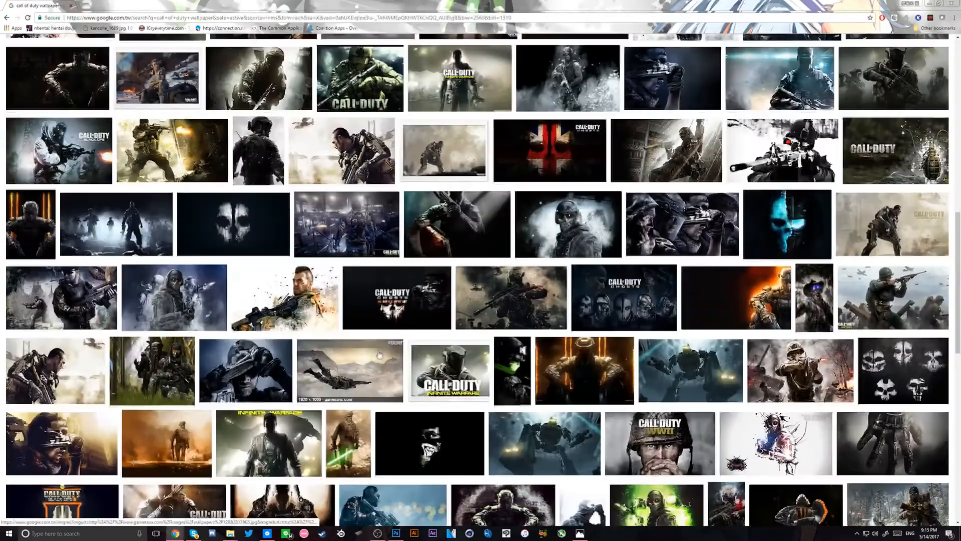
scroll(373, 354, "up", 2)
scroll(373, 355, "down", 1)
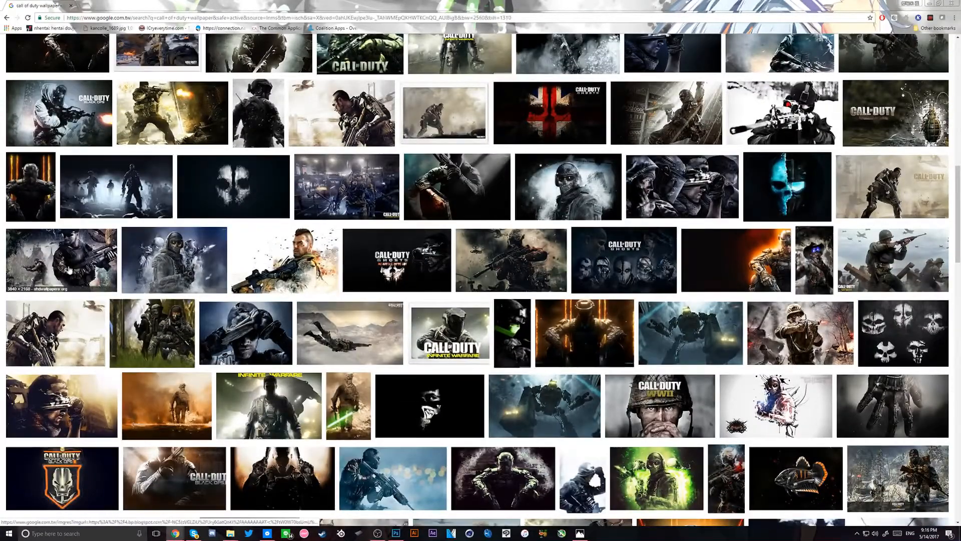
scroll(300, 226, "down", 3)
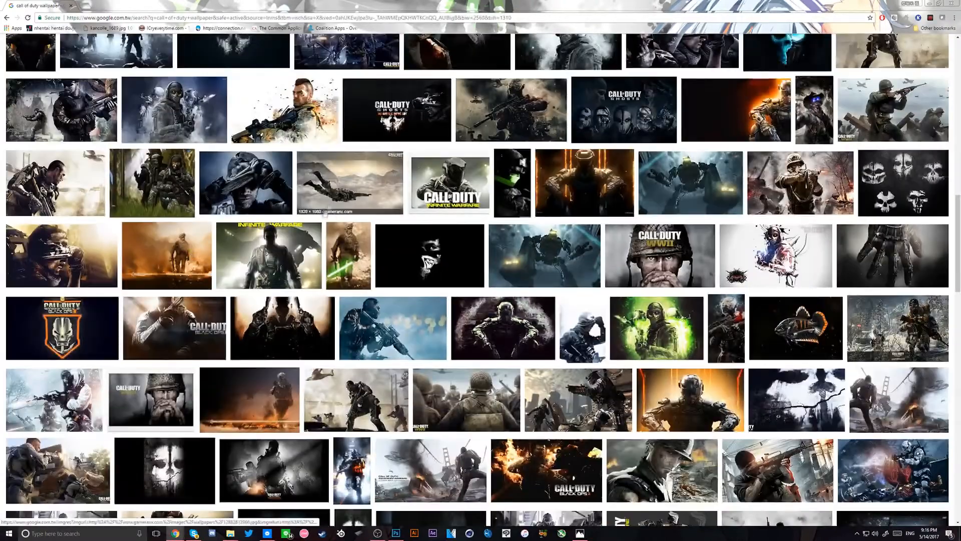
left_click(352, 189)
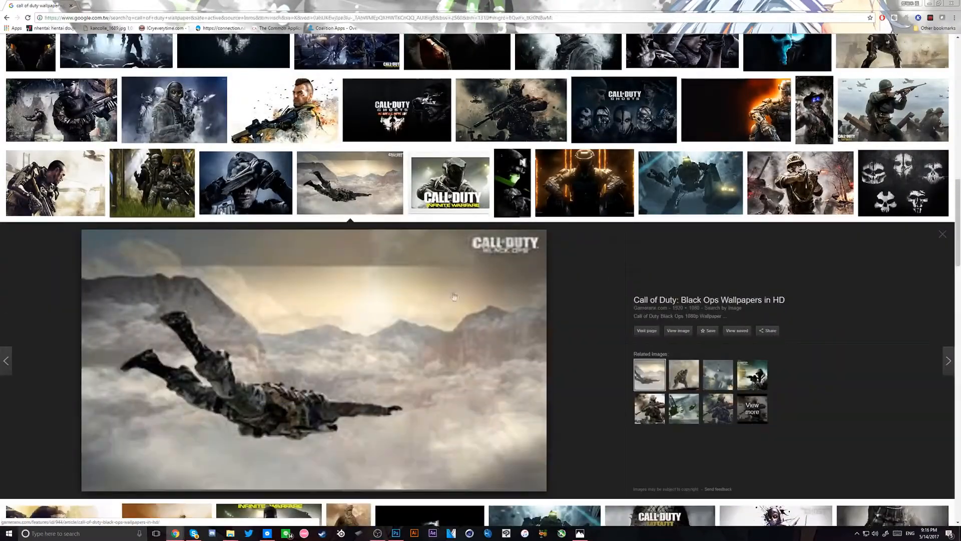
left_click(678, 330)
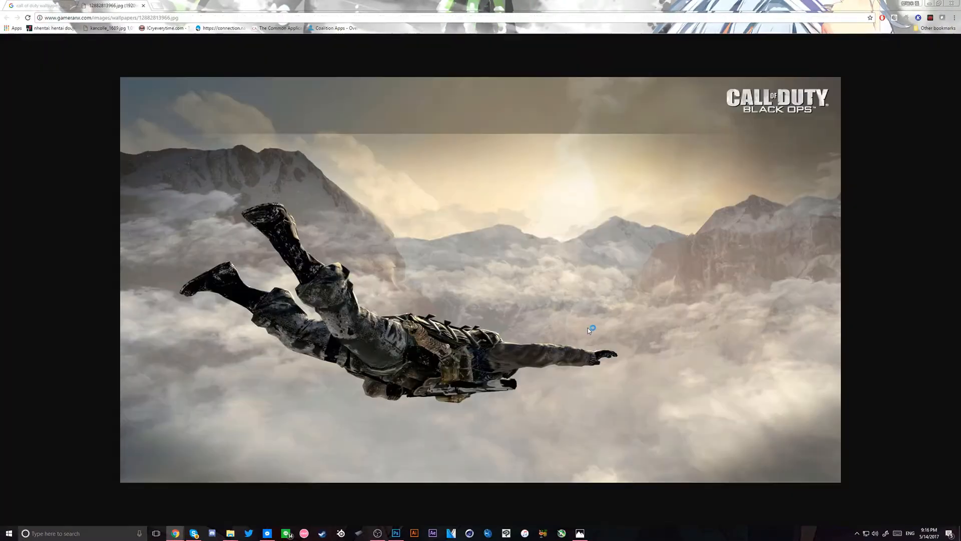
right_click(359, 256)
left_click(410, 278)
Switch back to Photoshop, hide the large faded logo layer and paste the copied wallpaper directly above it
left_click(396, 533)
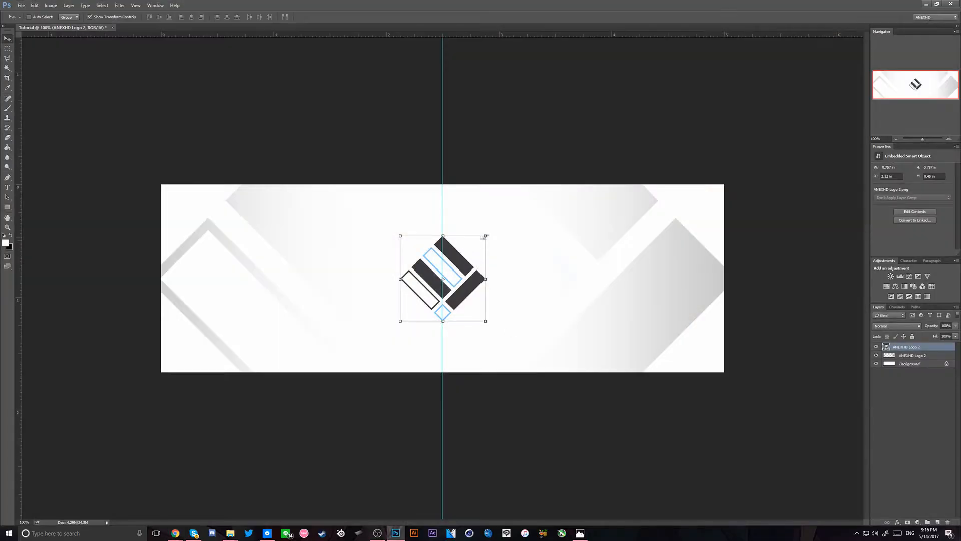
left_click(916, 357)
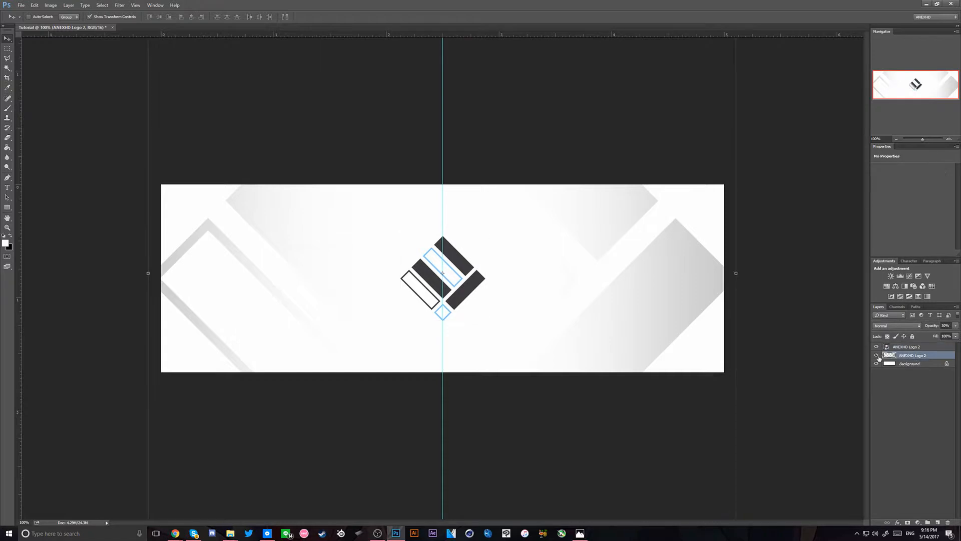
left_click(877, 356)
key("ctrl+v")
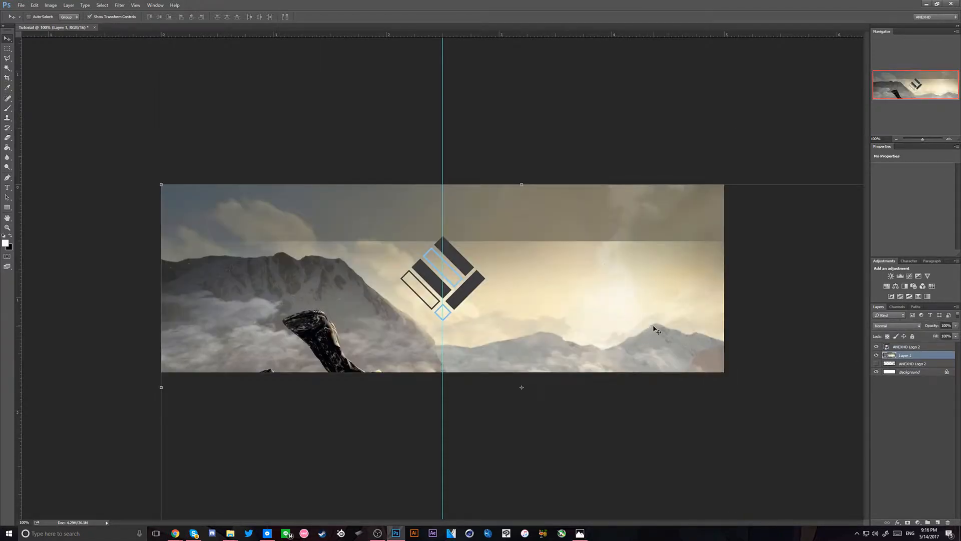
Scale the pasted wallpaper proportionally to about 78% so it spans the full width of the banner
key("ctrl+t")
key("ctrl+minus")
key("ctrl+minus")
key("ctrl+minus")
key("ctrl+minus")
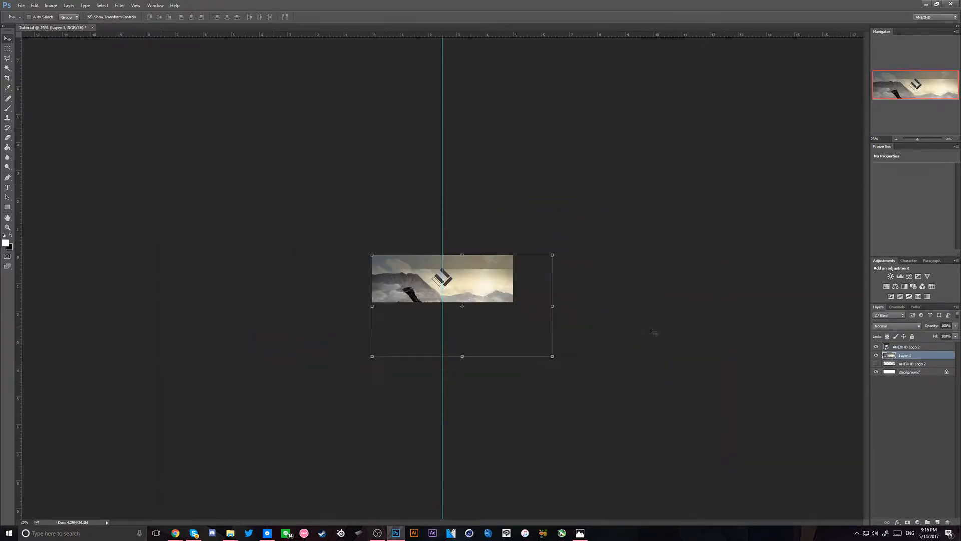
left_click(538, 357)
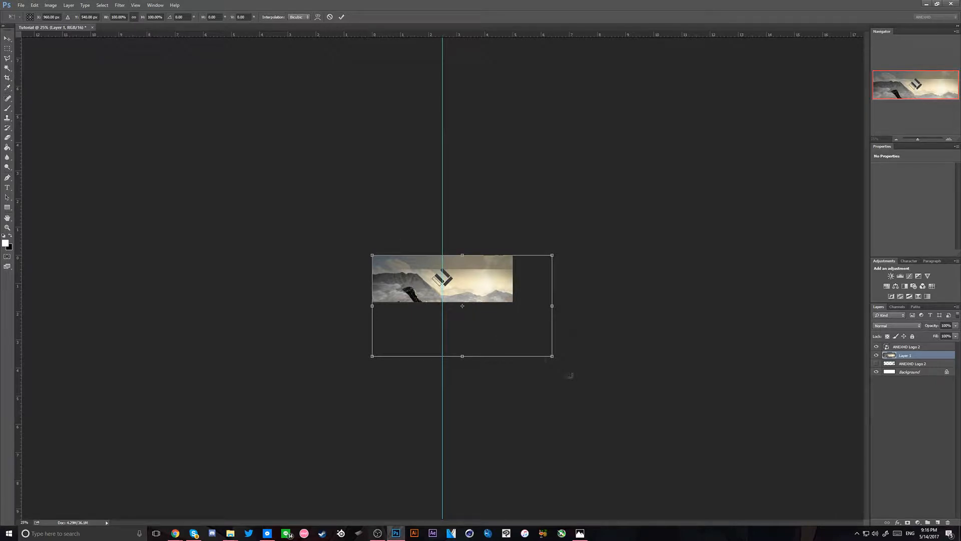
left_click_drag(552, 357, 505, 336)
key("ctrl+plus")
key("ctrl+plus")
key("ctrl+plus")
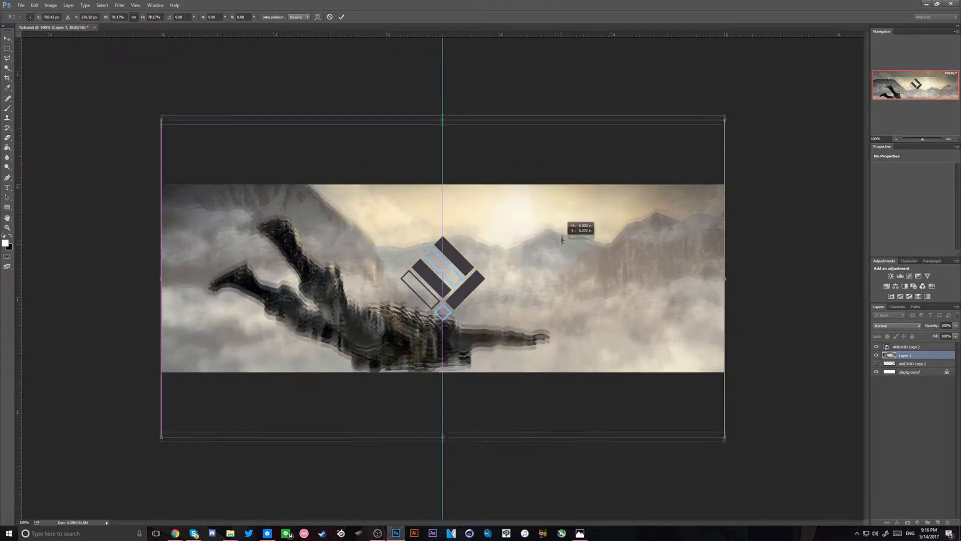
Enlarge the wallpaper to about 94% and reposition it so the soldier fills the left part of the banner
mouse_move(561, 243)
left_mouse_down()
mouse_move(561, 205)
mouse_move(562, 223)
left_mouse_up()
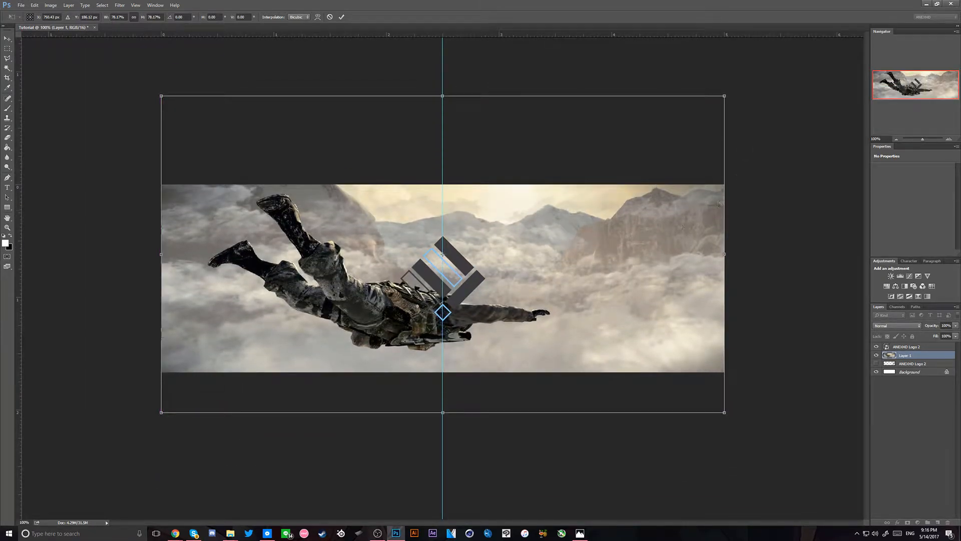
left_click_drag(728, 95, 829, 31)
left_click_drag(649, 320, 587, 321)
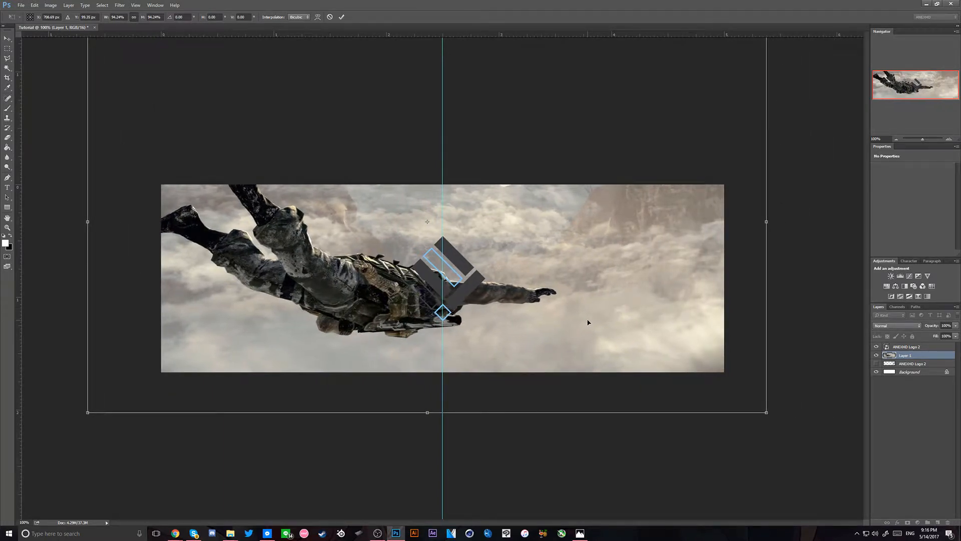
key("Return")
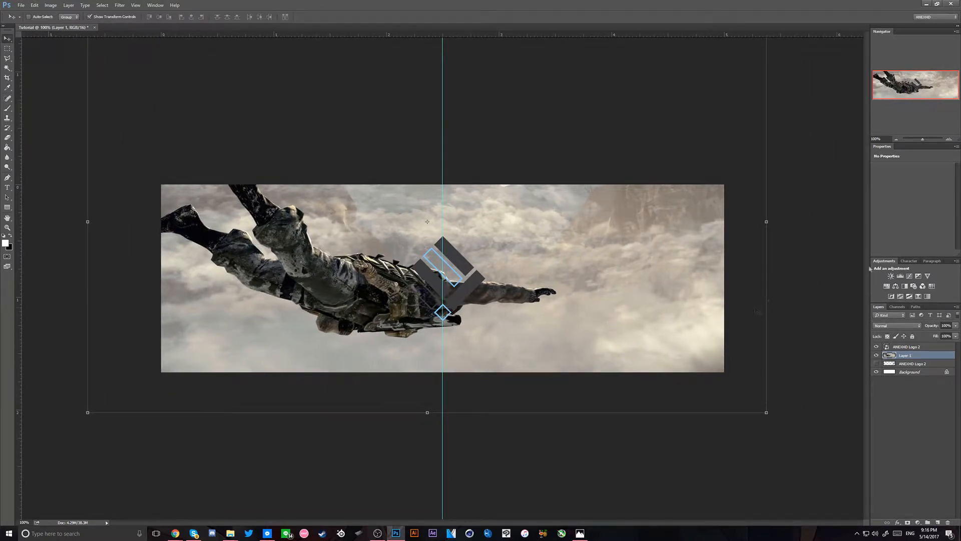
Apply a Brightness/Contrast adjustment to the wallpaper layer with contrast 10
left_click(51, 6)
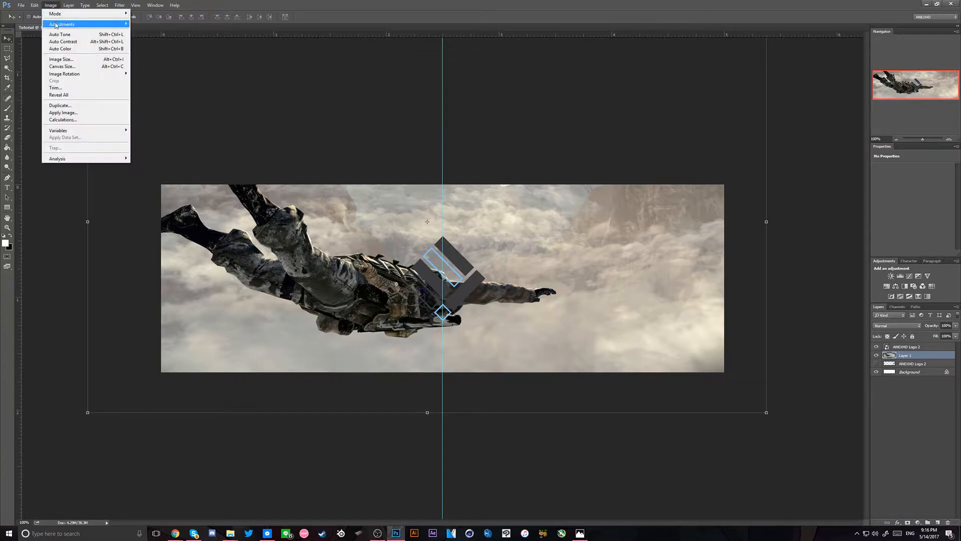
mouse_move(62, 24)
left_click(149, 23)
left_click(51, 6)
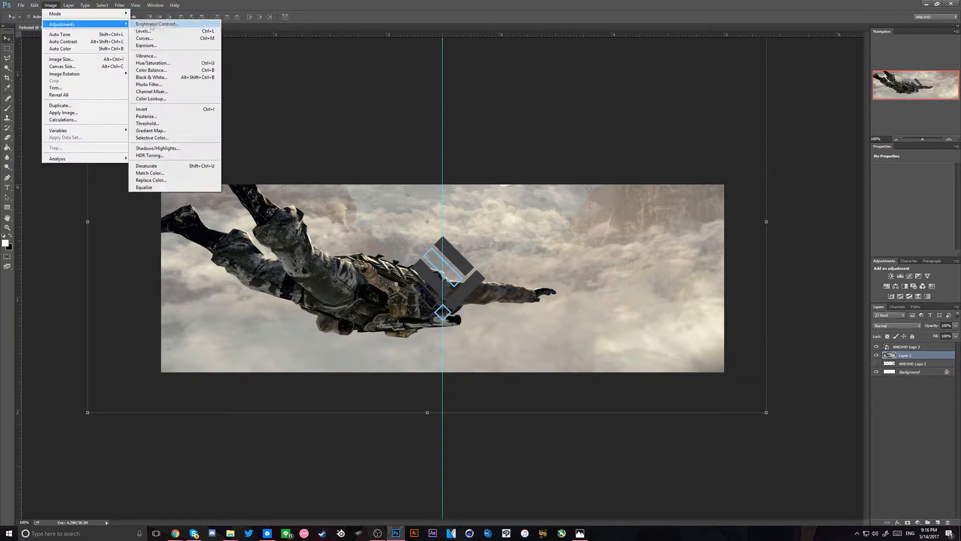
left_click(151, 23)
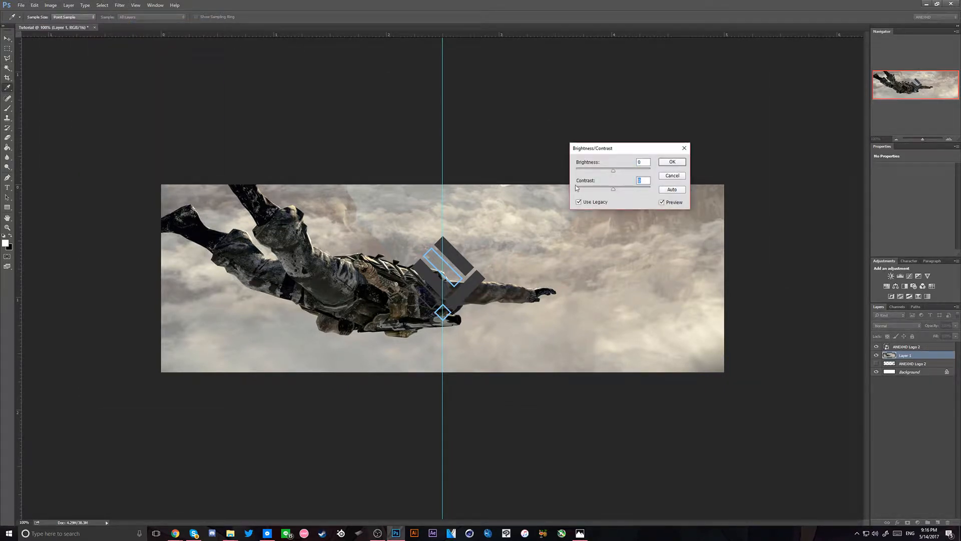
type("10")
key("Return")
Convert the wallpaper with a custom Black & White adjustment, using Reds -103, Yellows 186 and strongly reduced Greens
left_click(51, 5)
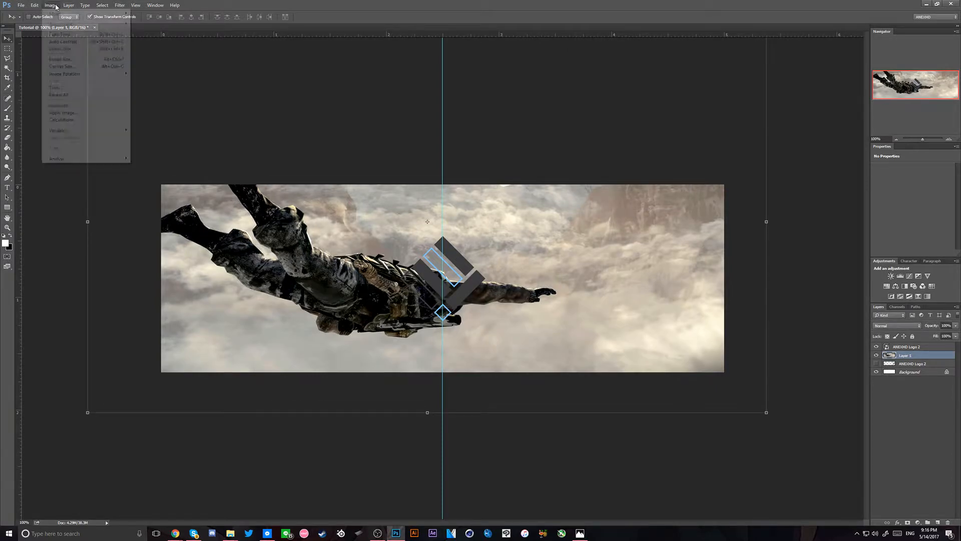
mouse_move(56, 24)
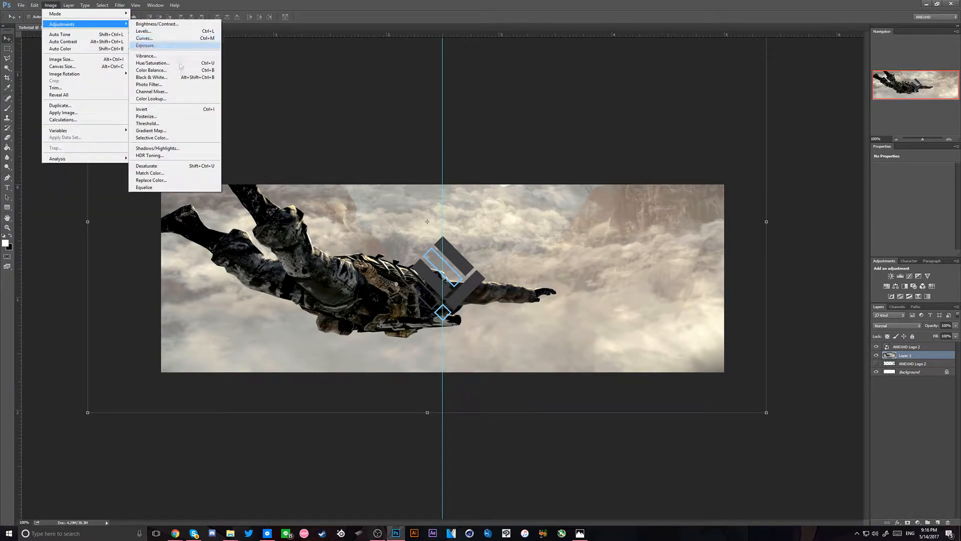
left_click(151, 77)
left_click(728, 143)
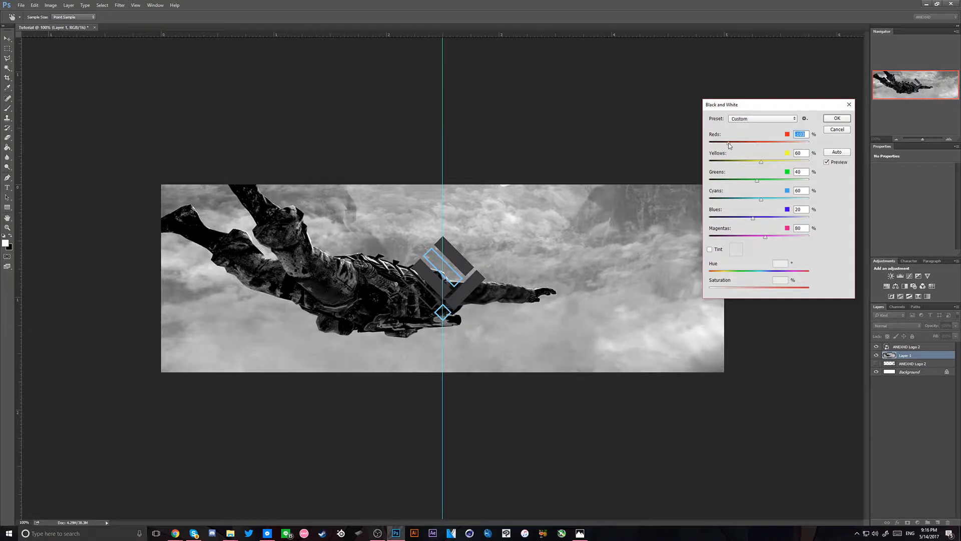
left_click(786, 161)
left_click(734, 179)
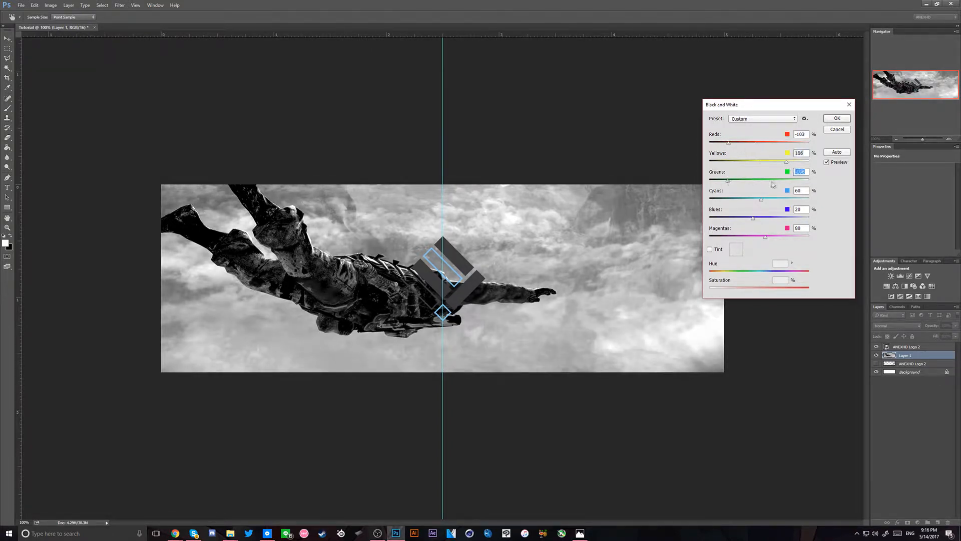
left_click_drag(782, 201, 784, 237)
key("Return")
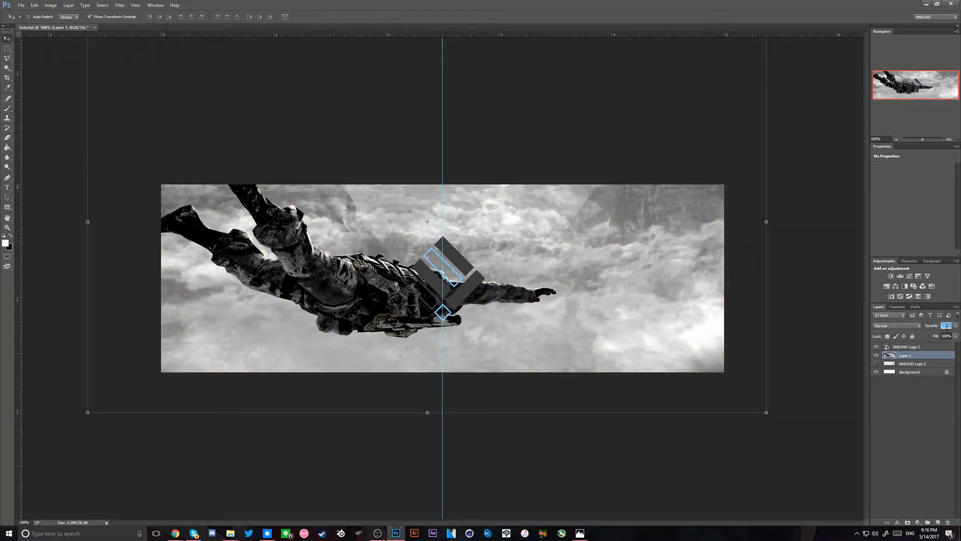
Try the wallpaper layer at 20% and lower opacity, and return it to 100%
type("20")
key("Return")
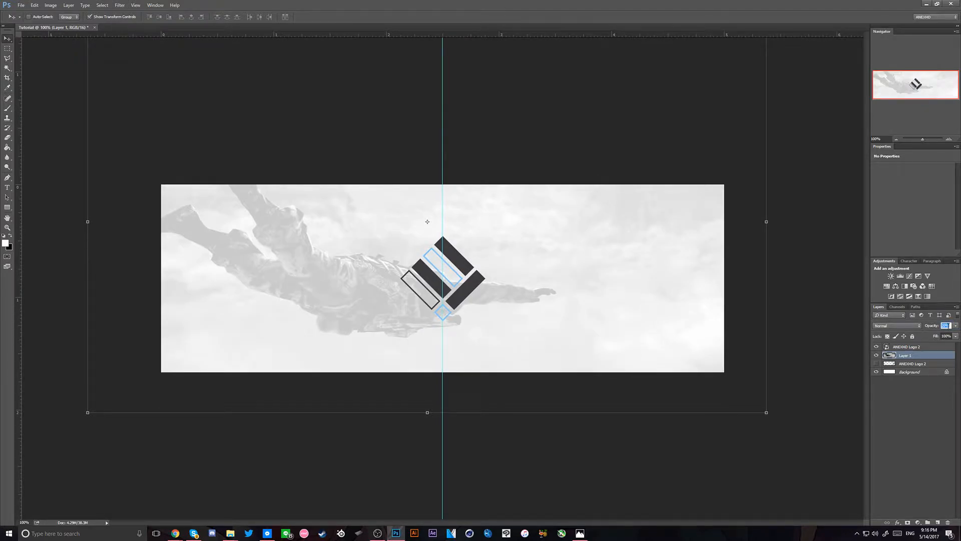
type("150")
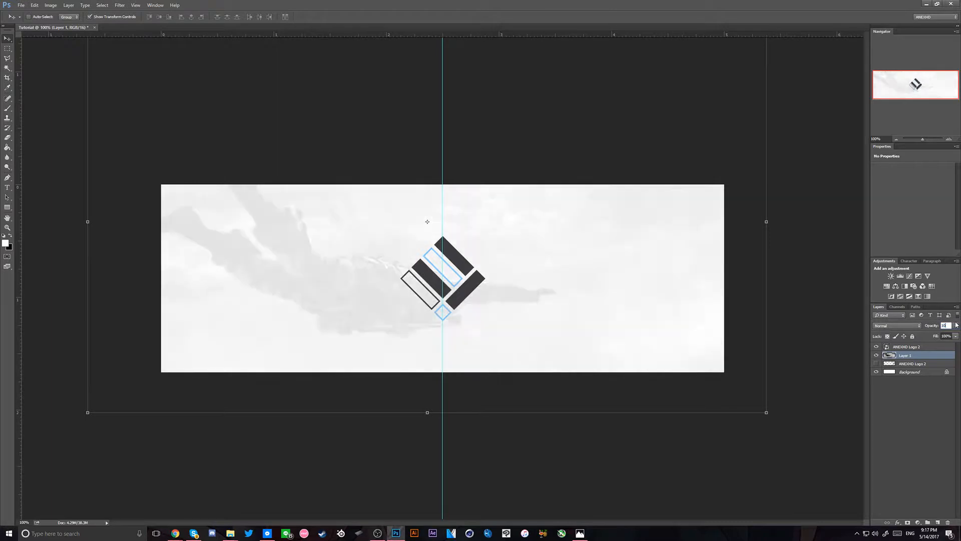
key("Return")
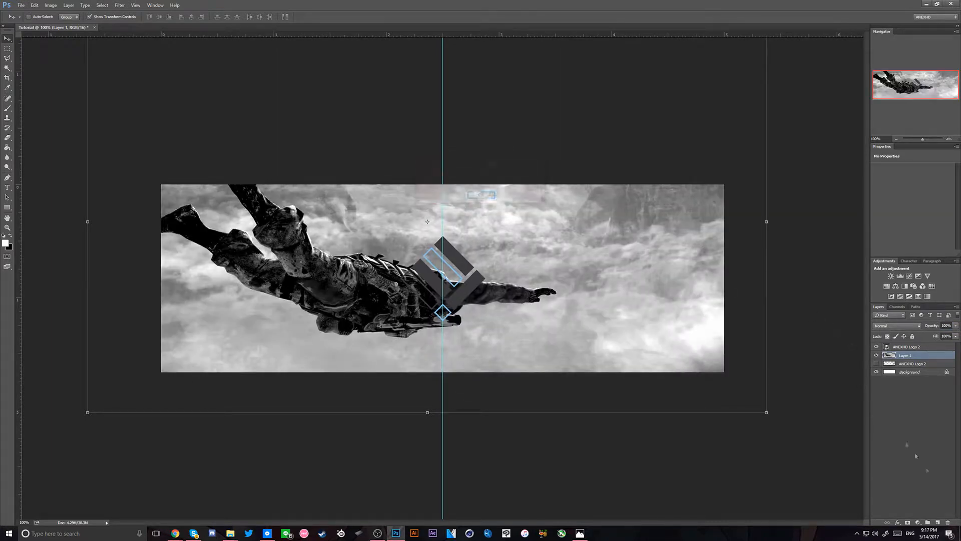
Add a new layer above the wallpaper and fill it with white using the Paint Bucket
left_click(935, 524)
key("g")
left_click(595, 252)
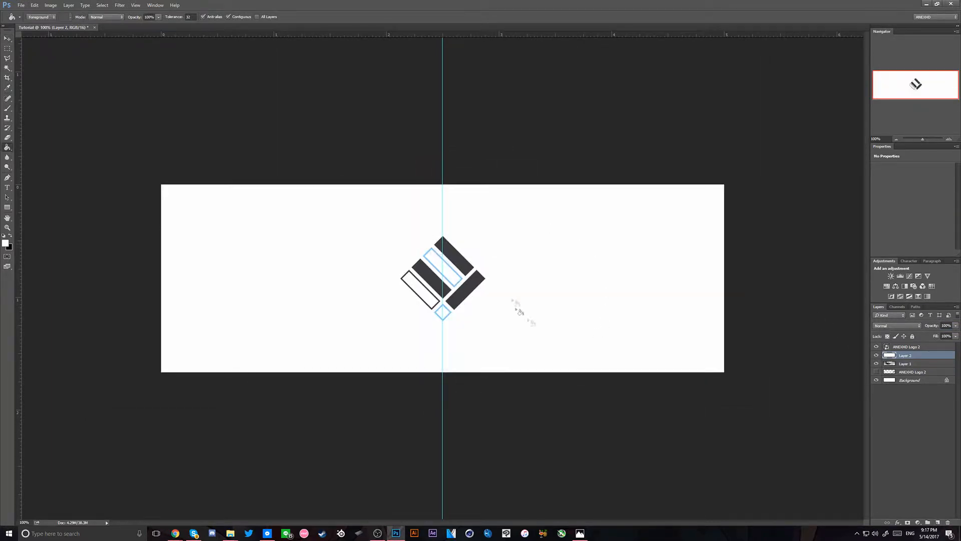
Lower the opacity of the white layer above the wallpaper to 90%
type("90")
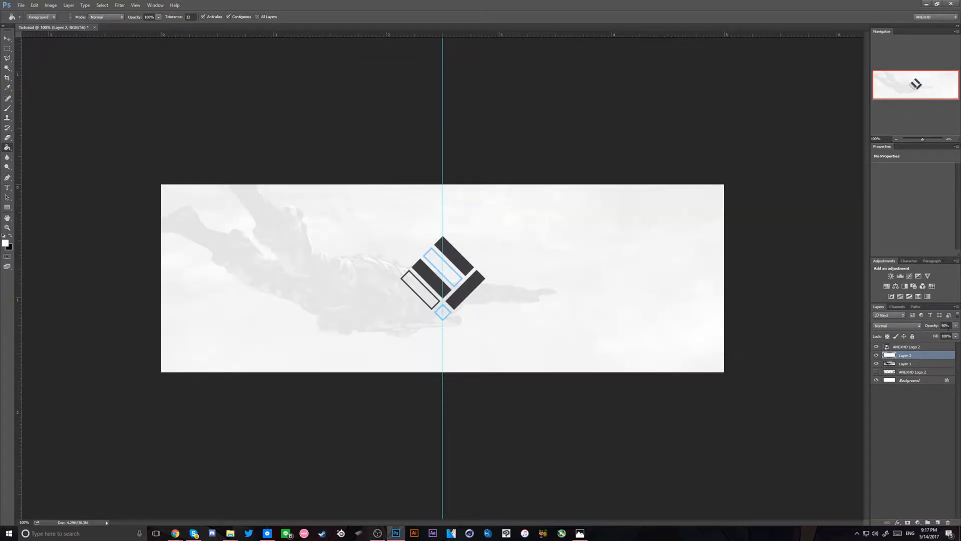
Try filling the overlay layer with black, and refill it with white (ffffff)
left_click(6, 243)
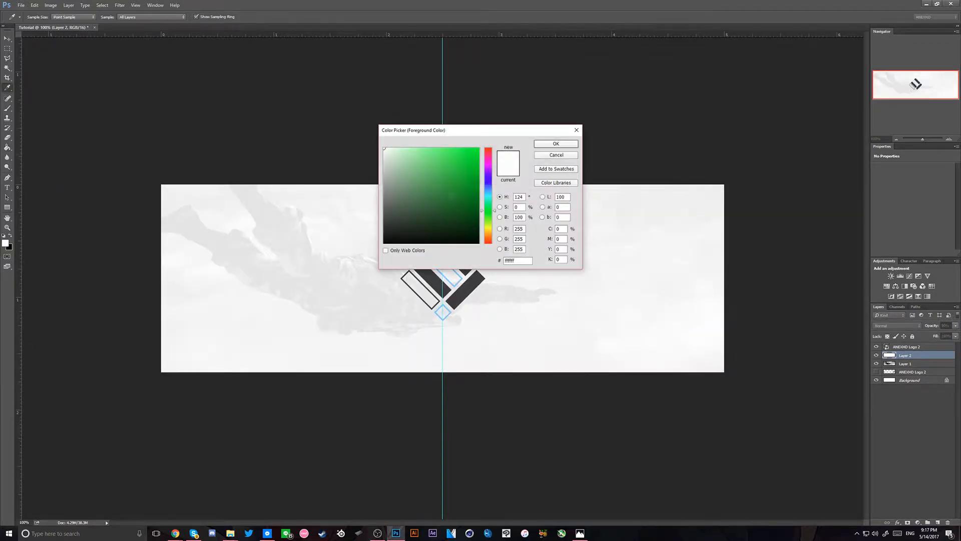
left_click_drag(395, 201, 58, 330)
key("Return")
left_click(375, 258)
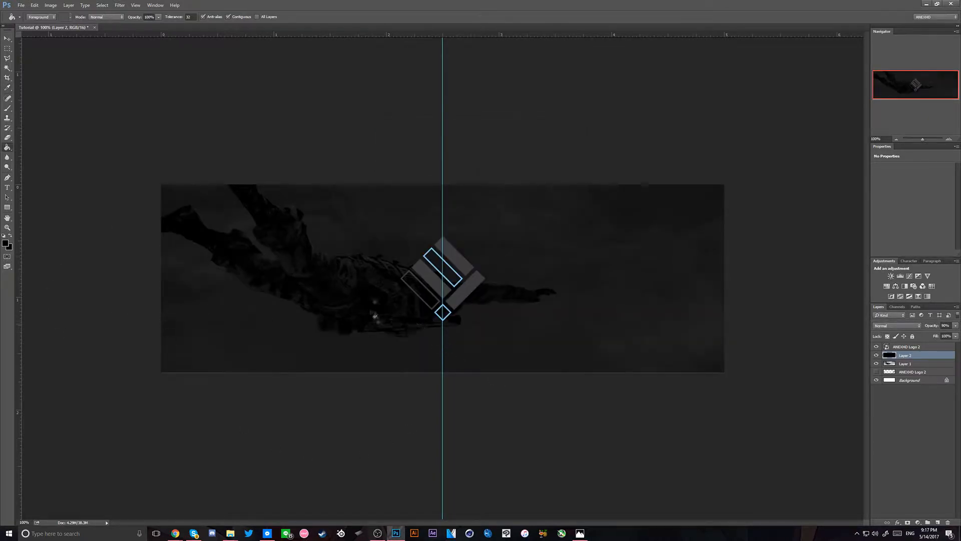
left_click(5, 244)
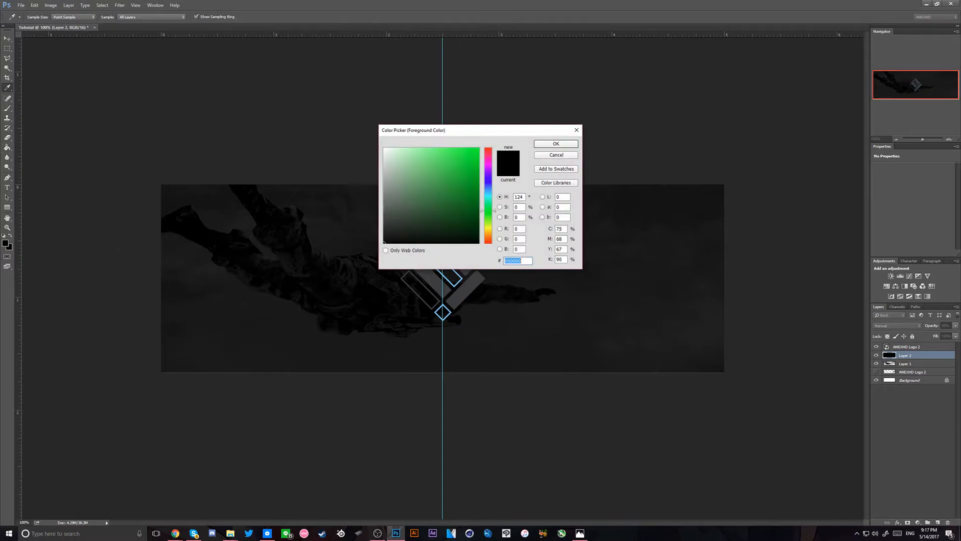
type("ffffff")
key("Return")
left_click(488, 287)
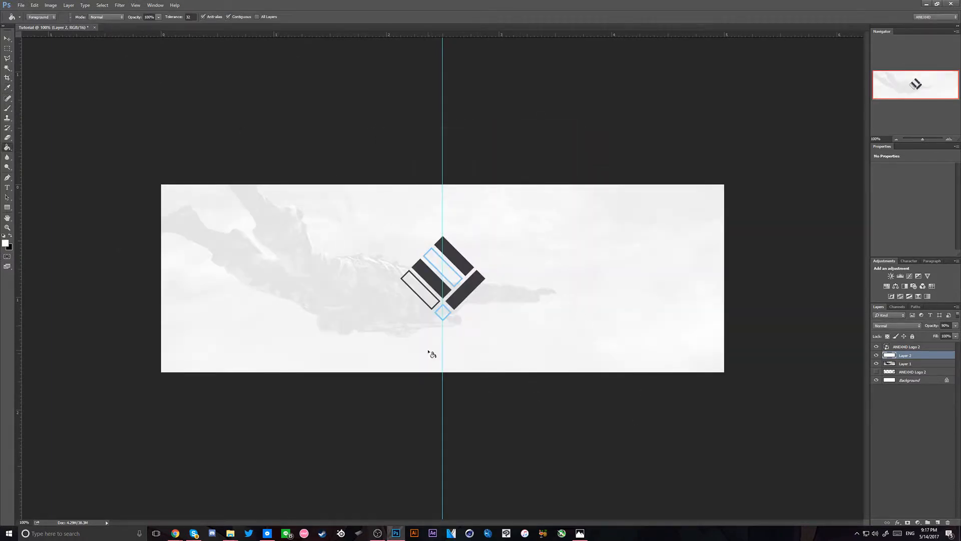
Rasterize the small logo's layer and add a horizontal guide through the middle of the banner
left_click(8, 38)
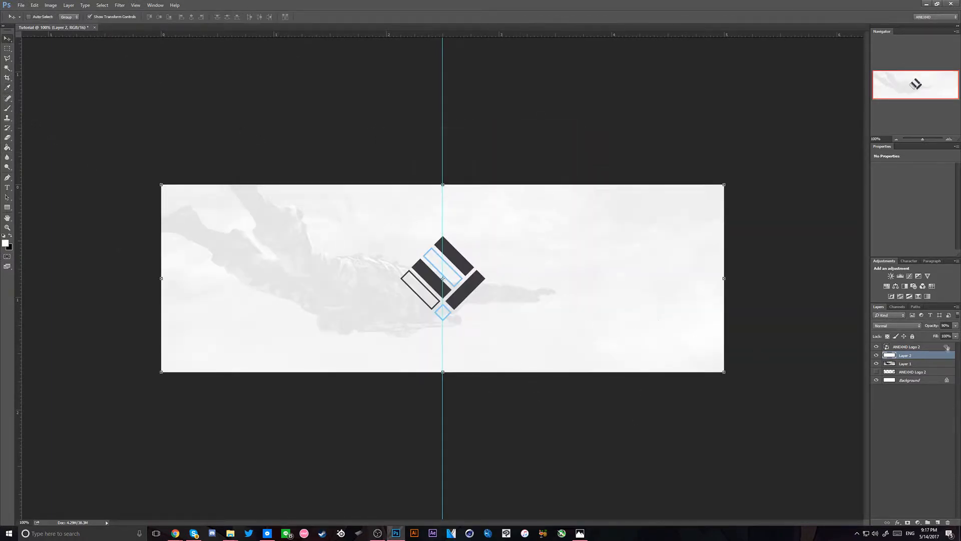
left_click(910, 345)
right_click(910, 345)
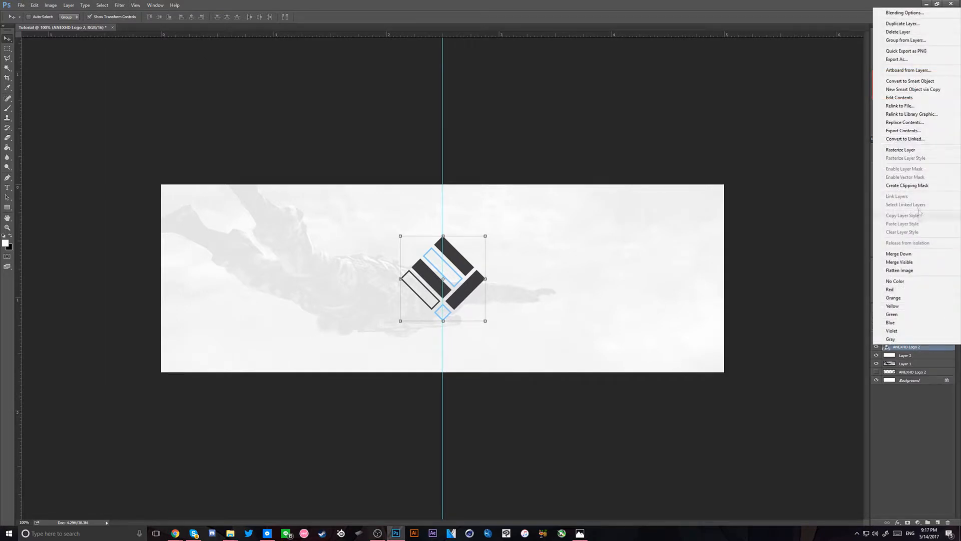
left_click(900, 149)
left_click(880, 427)
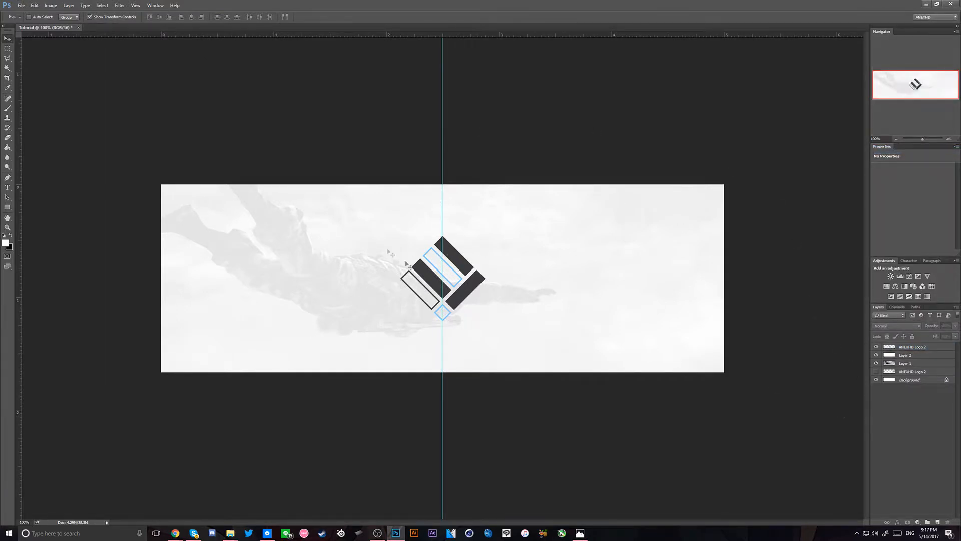
left_click_drag(479, 37, 479, 278)
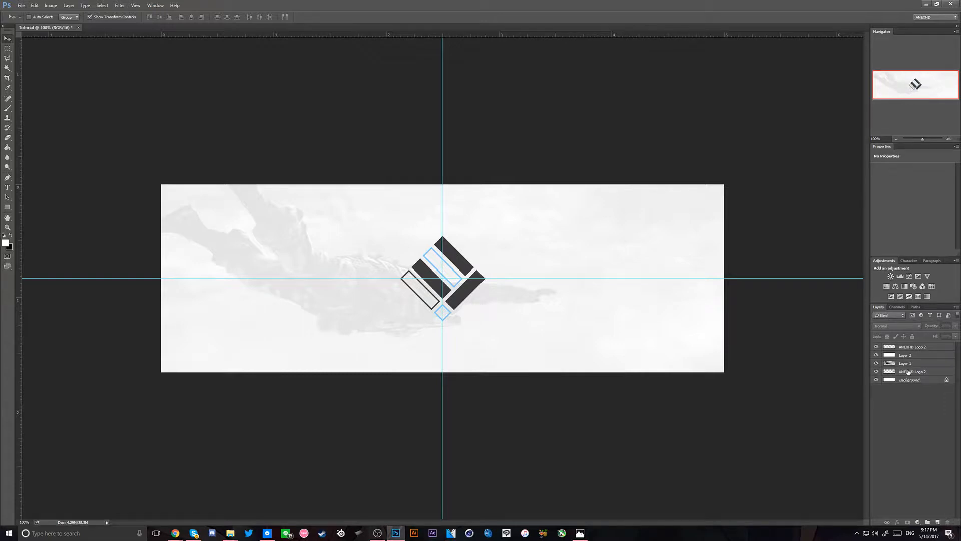
Delete the older enlarged ANEXHD Logo 2 layer from beneath the wallpaper, bringing it above the small logo for a check first
left_click_drag(909, 372, 910, 347)
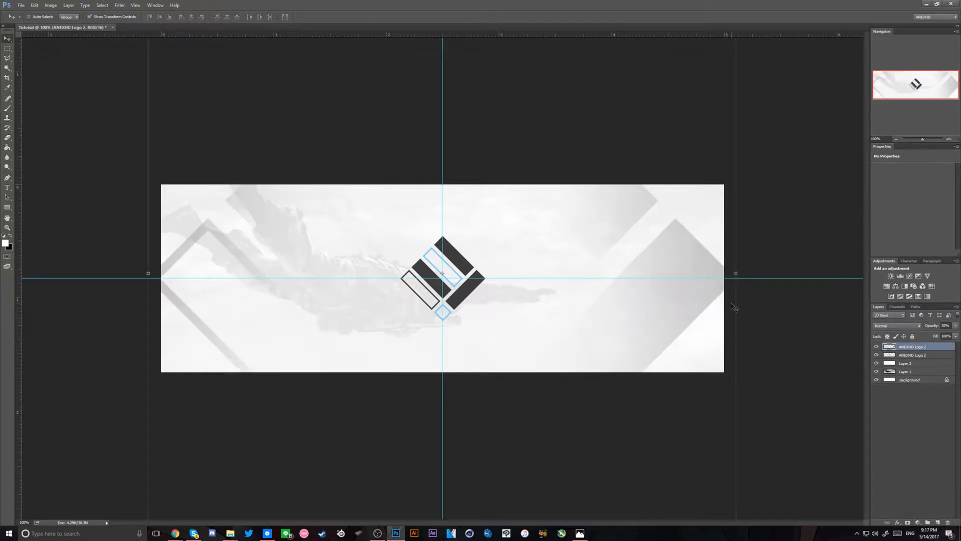
key("Delete")
Place the logo image again directly above the white layer and scale it to about 56.6%, centred on the banner
left_click(905, 355)
key("alt+Tab")
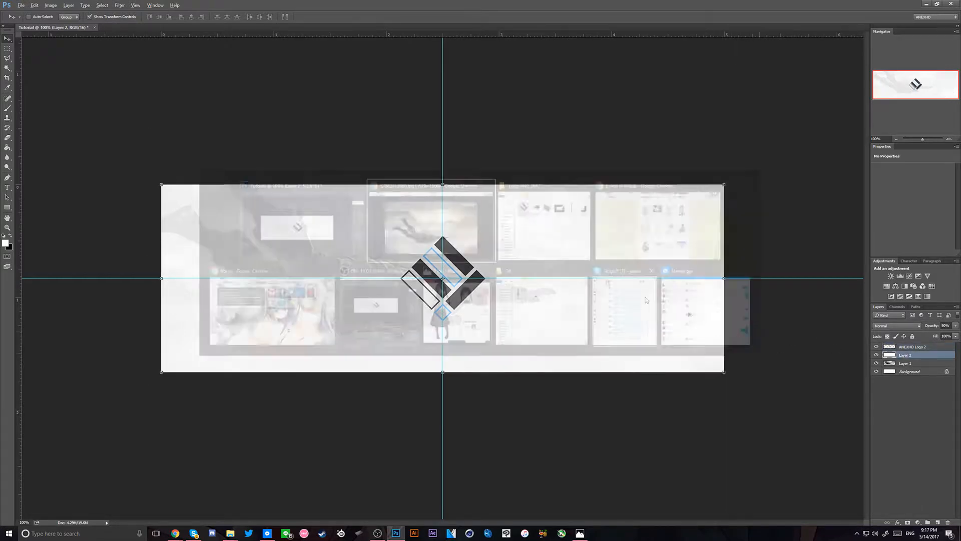
left_click_drag(369, 215, 521, 249)
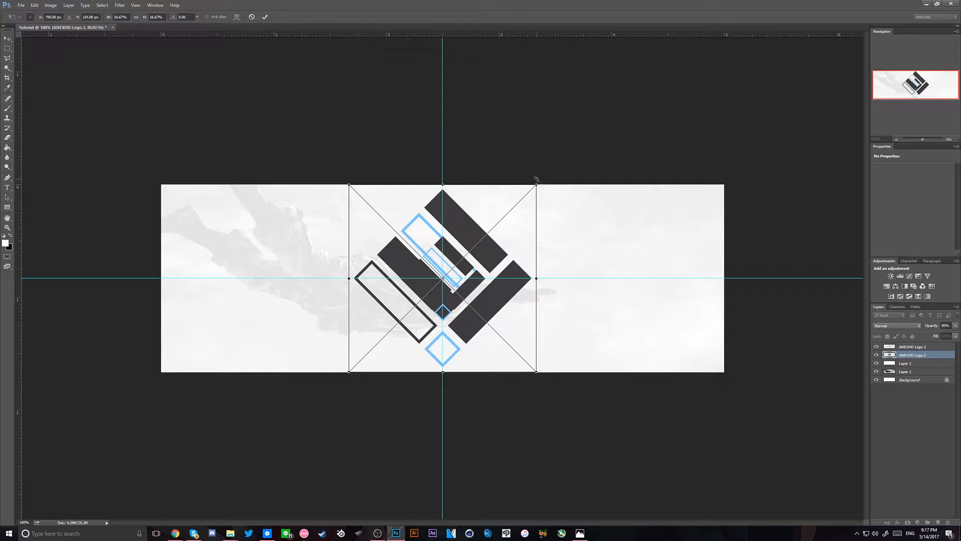
left_click_drag(536, 179, 760, 1)
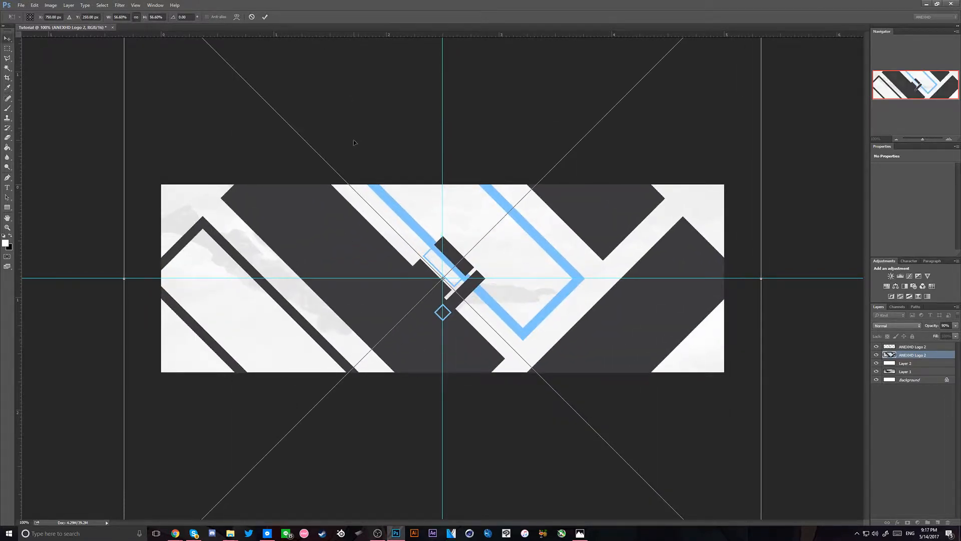
key("Return")
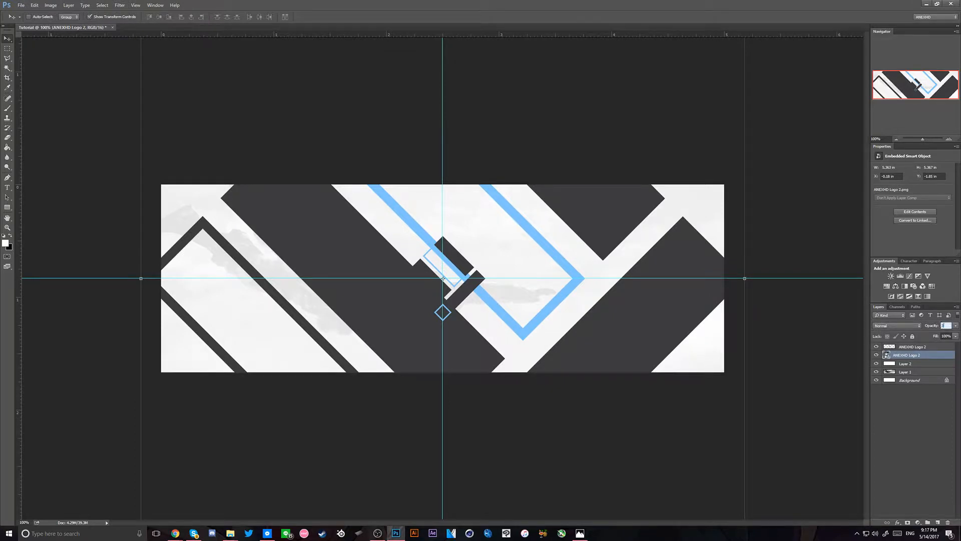
Set the enlarged logo layer's opacity to 10%, keeping it centred on the guides
type("30")
key("BackSpace")
key("BackSpace")
type("20")
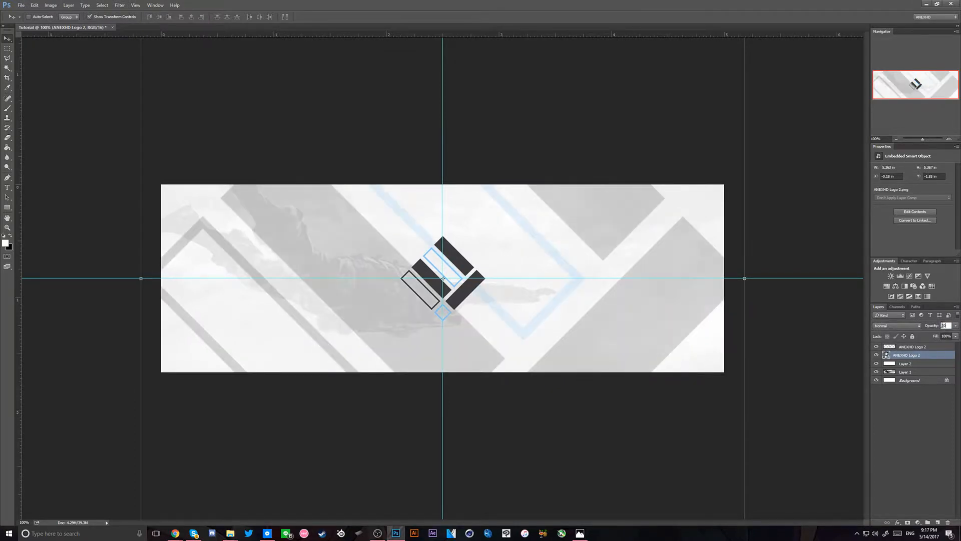
key("BackSpace")
key("BackSpace")
type("10")
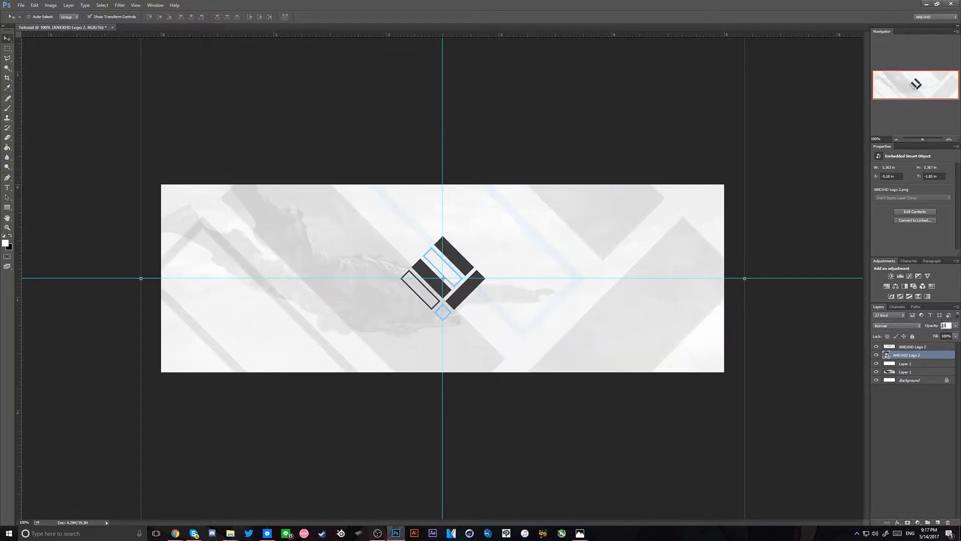
left_click_drag(467, 299, 468, 301)
Rasterize the enlarged logo layer and erase its middle around the small logo with a soft 1300 px Eraser
key("ctrl+minus")
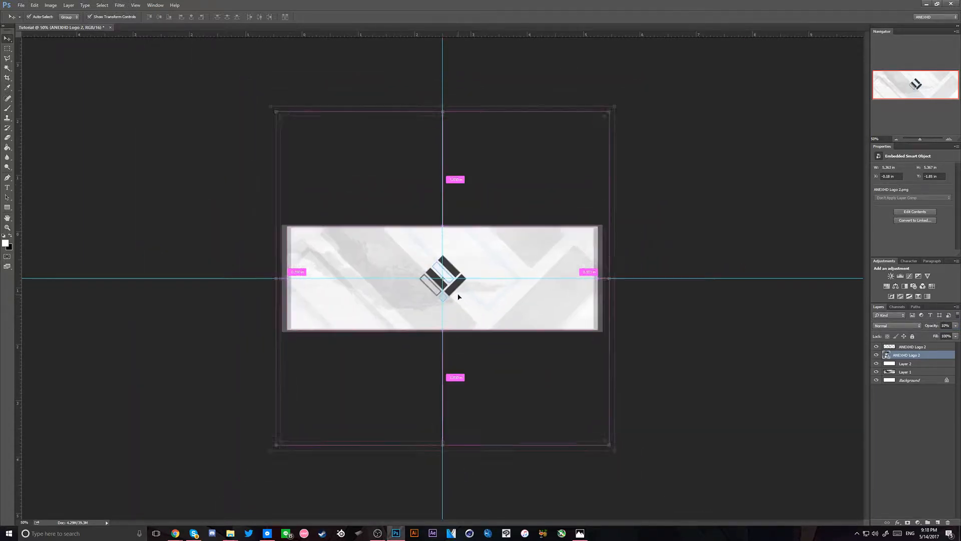
key("e")
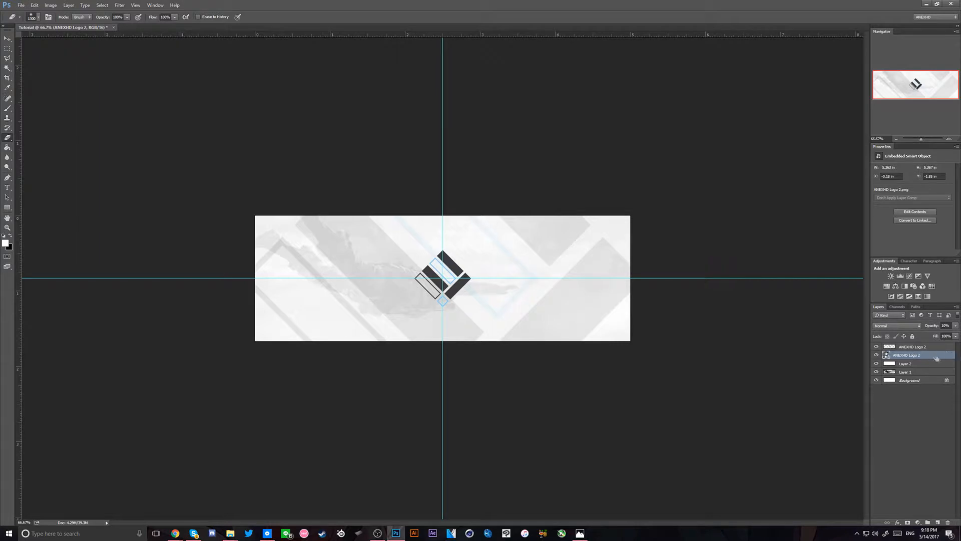
right_click(936, 359)
left_click(917, 159)
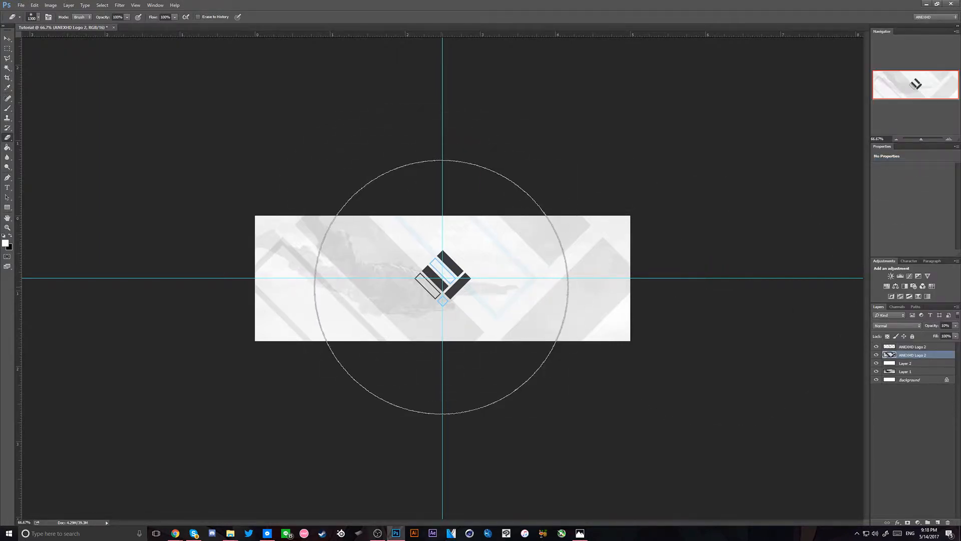
left_click_drag(441, 286, 440, 279)
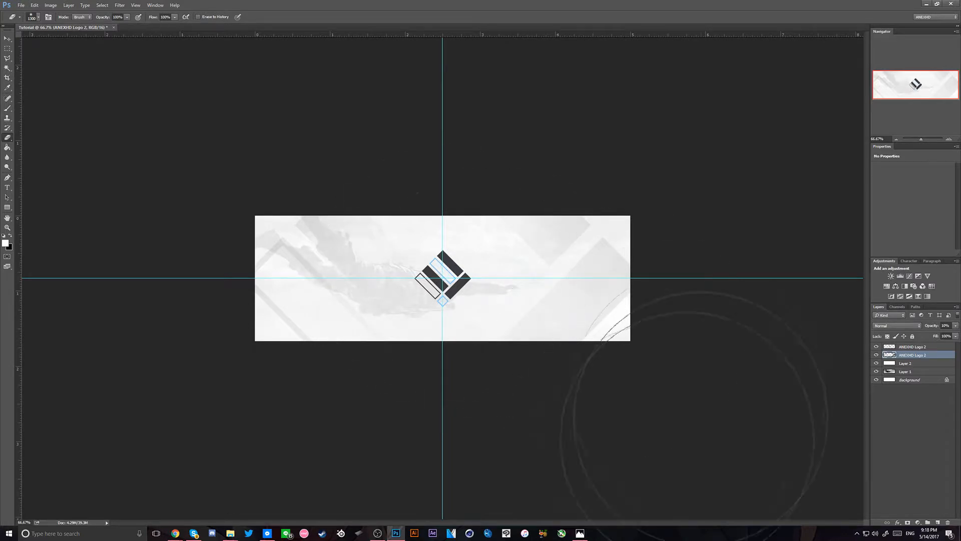
key("ctrl+plus")
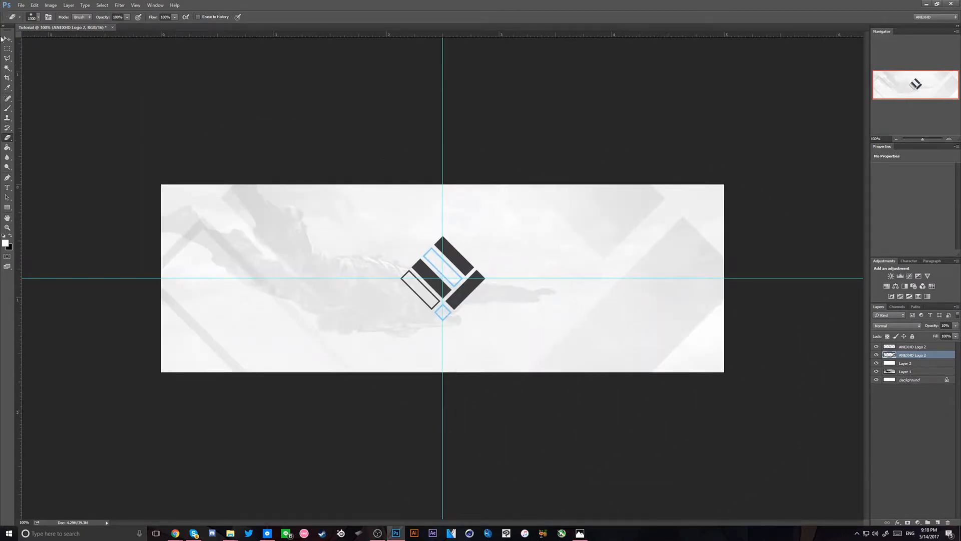
left_click(6, 38)
left_click(943, 441)
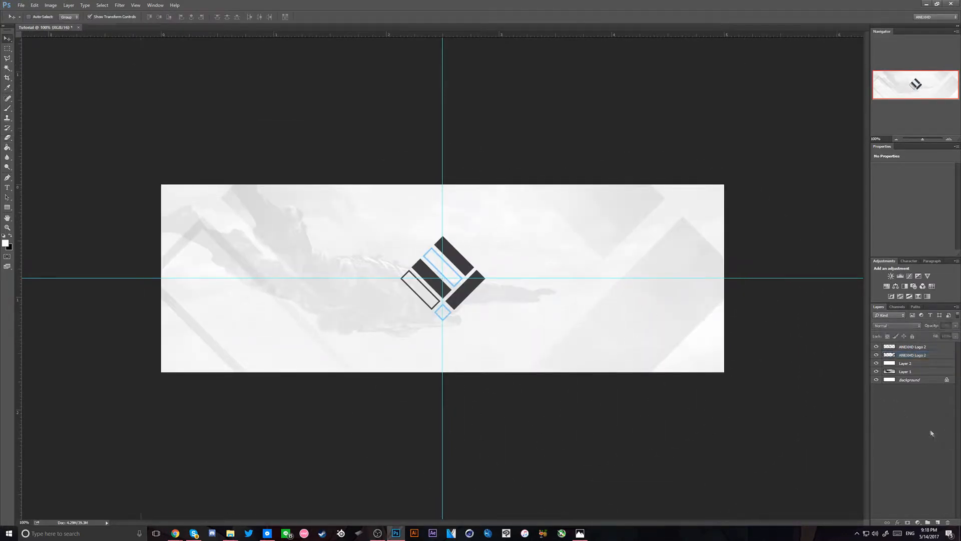
Add the text ANEXHD beneath the small logo, on a new text layer above the enlarged logo
left_click(927, 353)
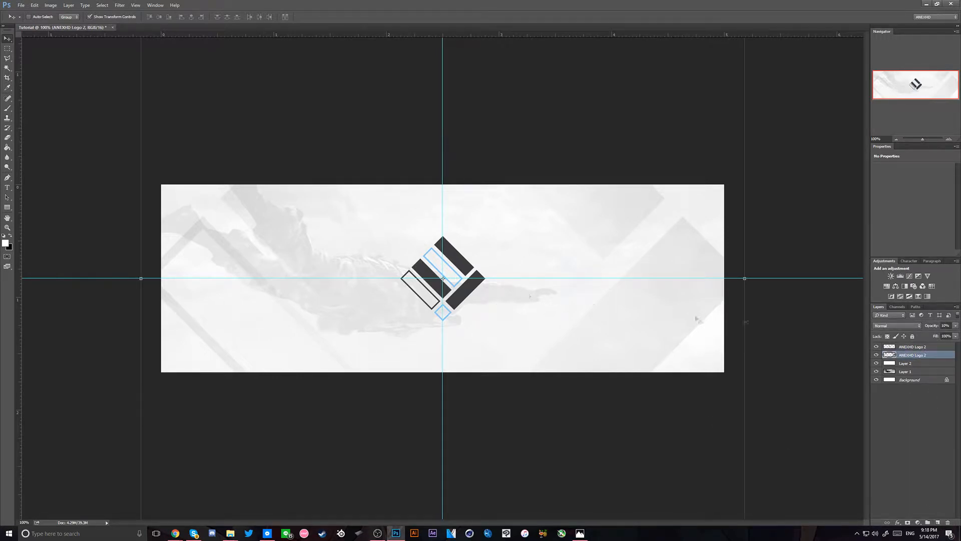
key("t")
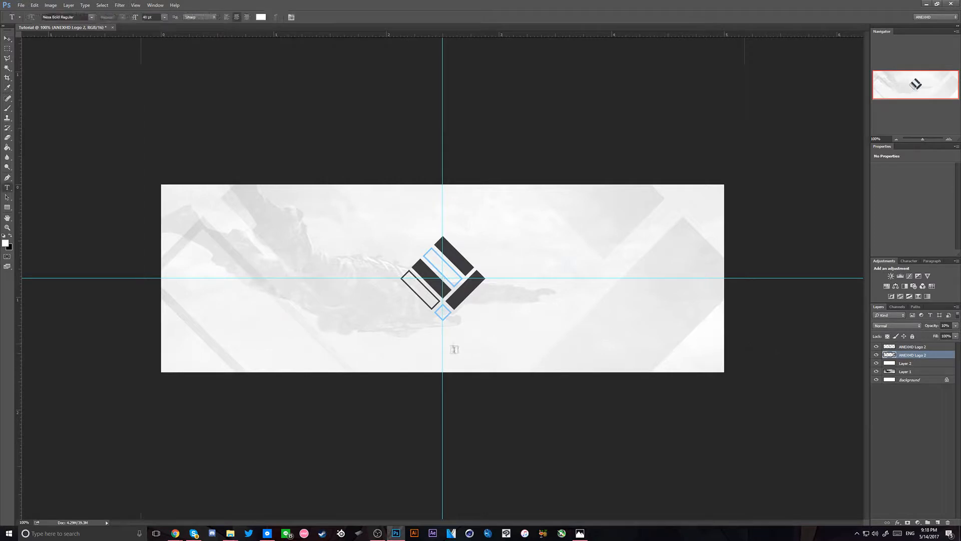
left_click(419, 348)
type("ANANEX")
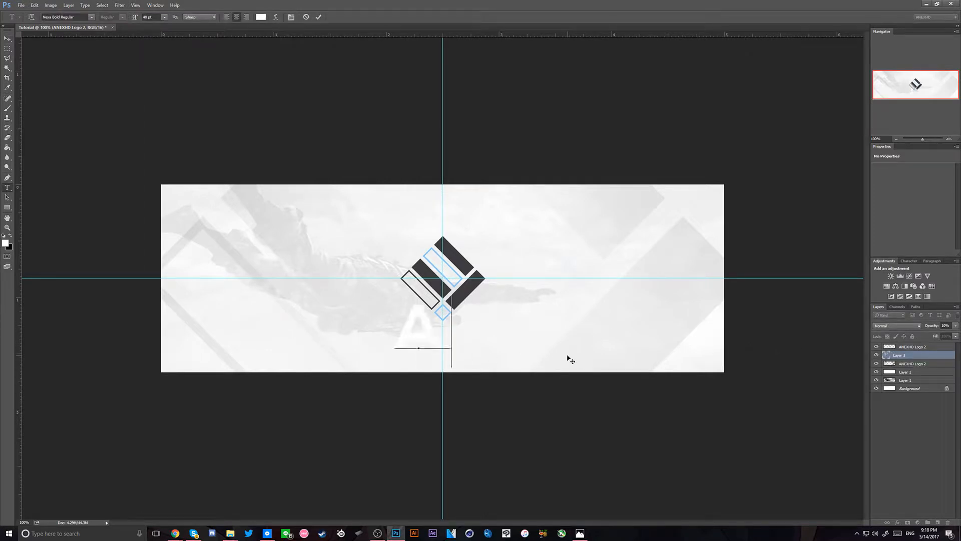
key("BackSpace")
key("BackSpace")
key("BackSpace")
key("BackSpace")
key("BackSpace")
key("BackSpace")
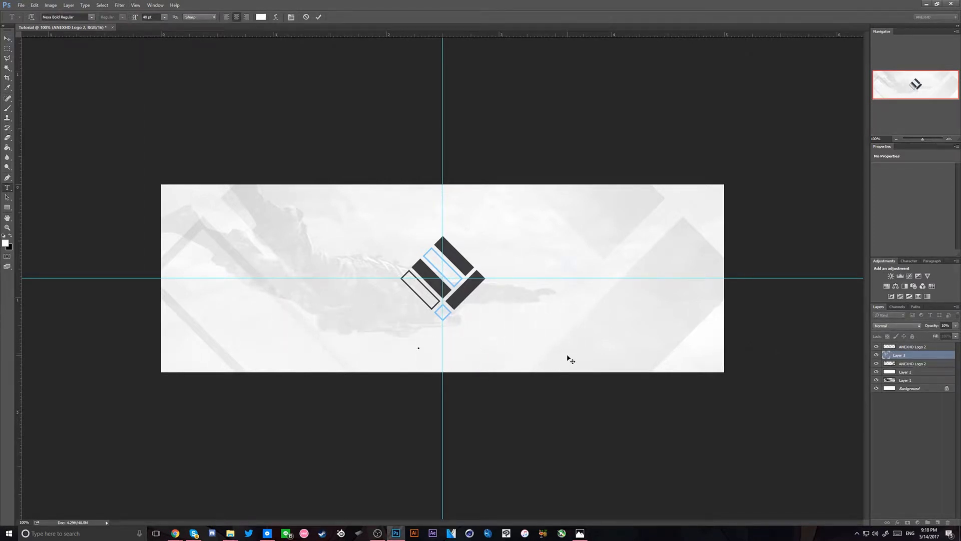
type("ANEXHD")
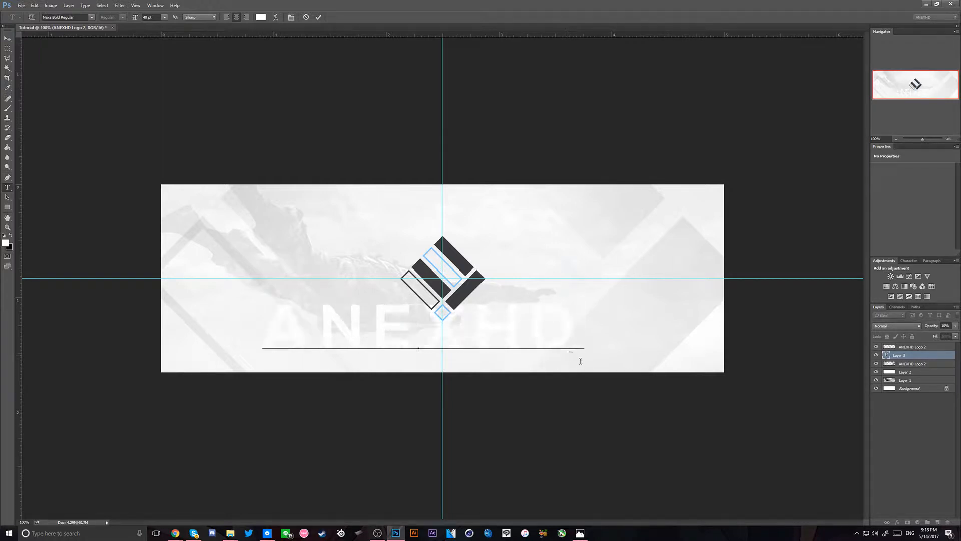
Set the size of the whole ANEXHD text to 7 pt
key("ctrl+a")
left_click(149, 17)
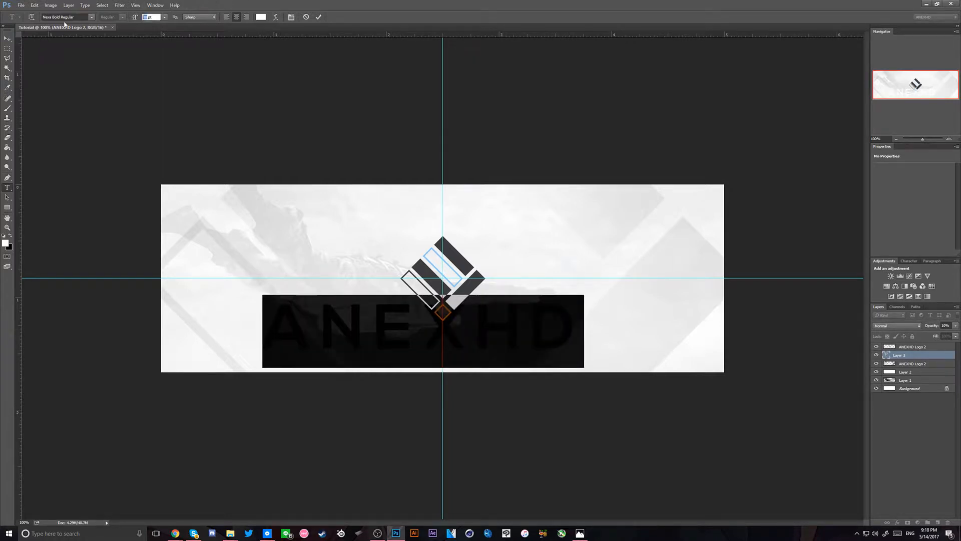
type("2")
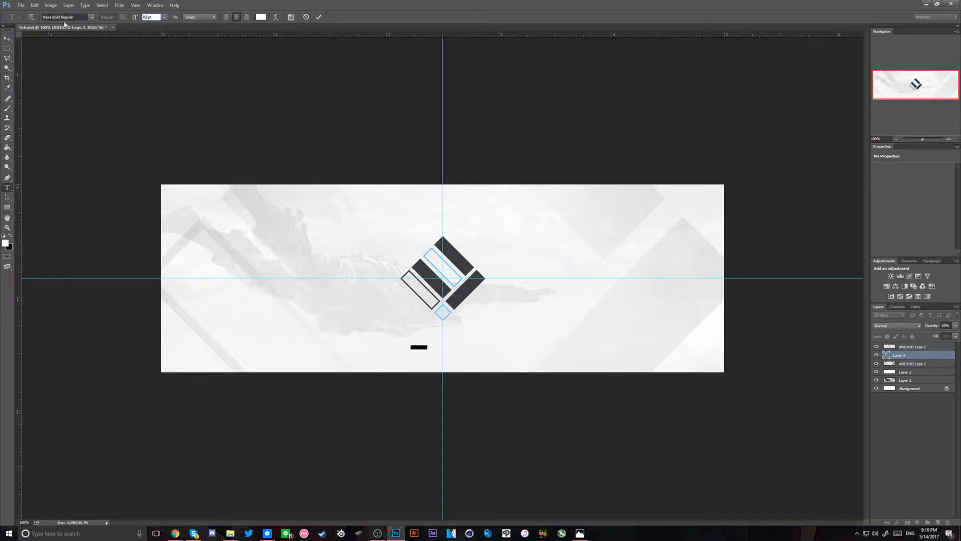
type("0")
key("Return")
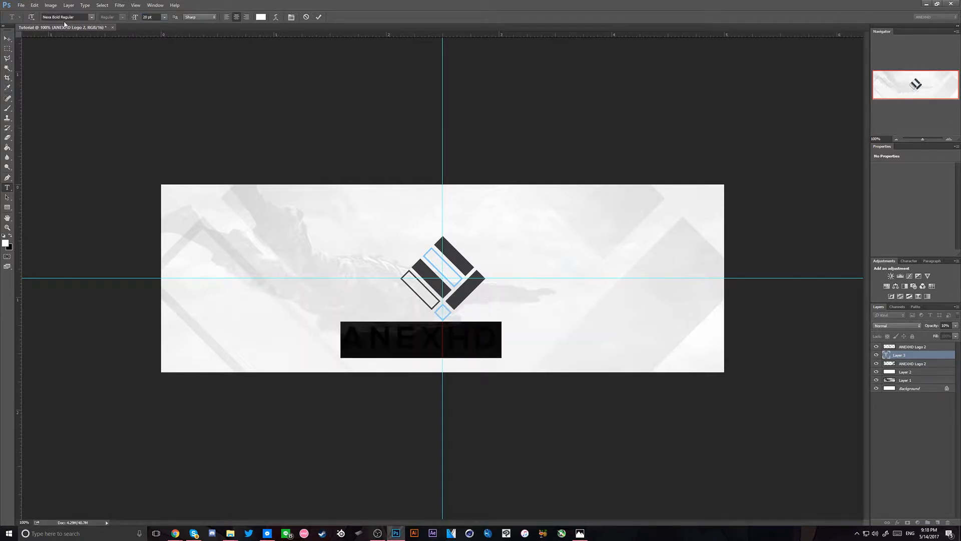
left_click(148, 17)
type("10")
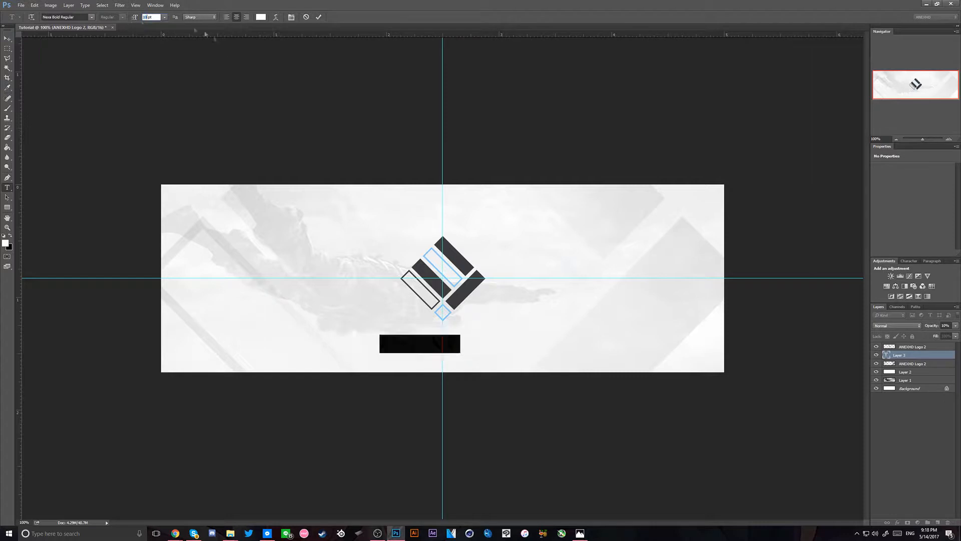
type("12")
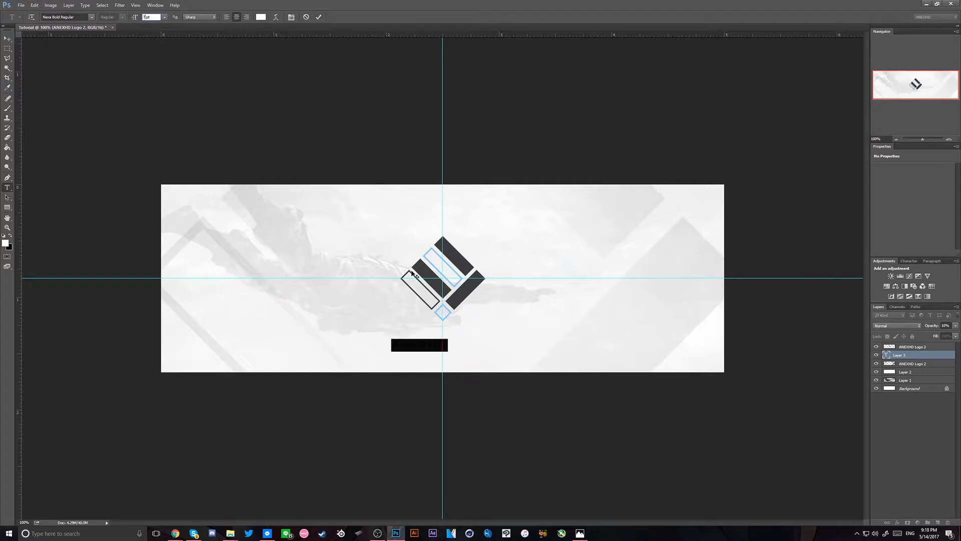
key("Return")
Color the ANEXHD text dark grey by sampling the color from the small logo's dark bar
left_click(263, 17)
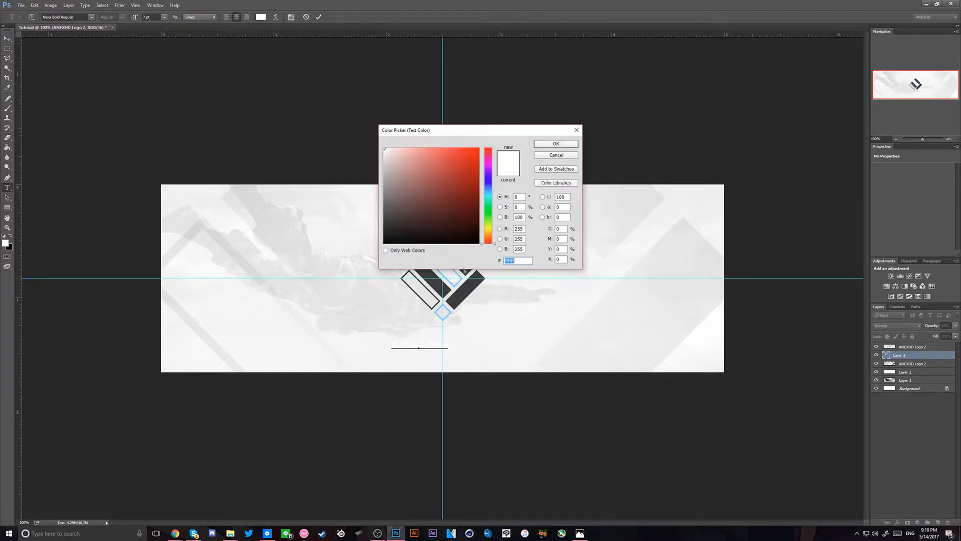
left_click(470, 282)
key("Return")
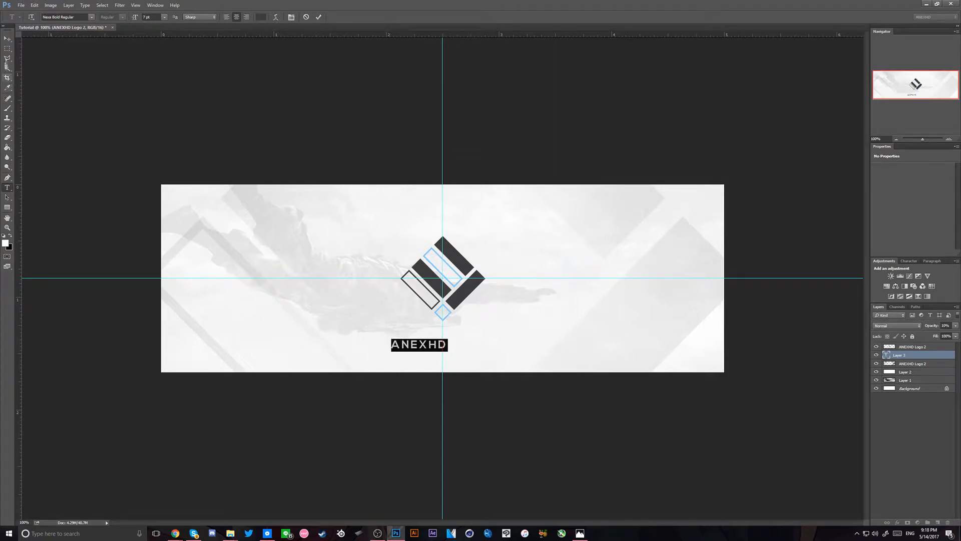
Set the letters HD of the ANEXHD text to Nexa Light Regular and color them light blue #74ccff, sampled from the small logo
left_click_drag(428, 345, 449, 345)
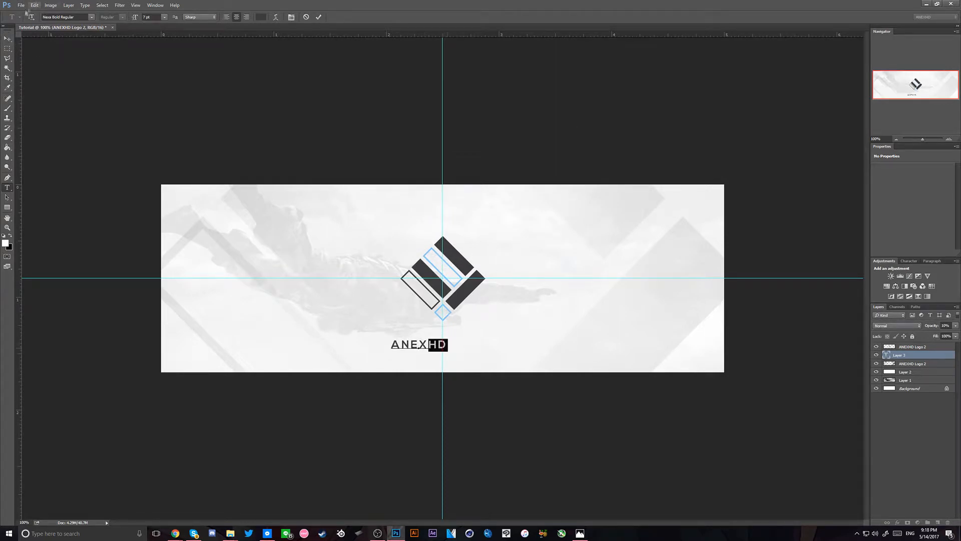
left_click(59, 17)
key("Up")
key("Down")
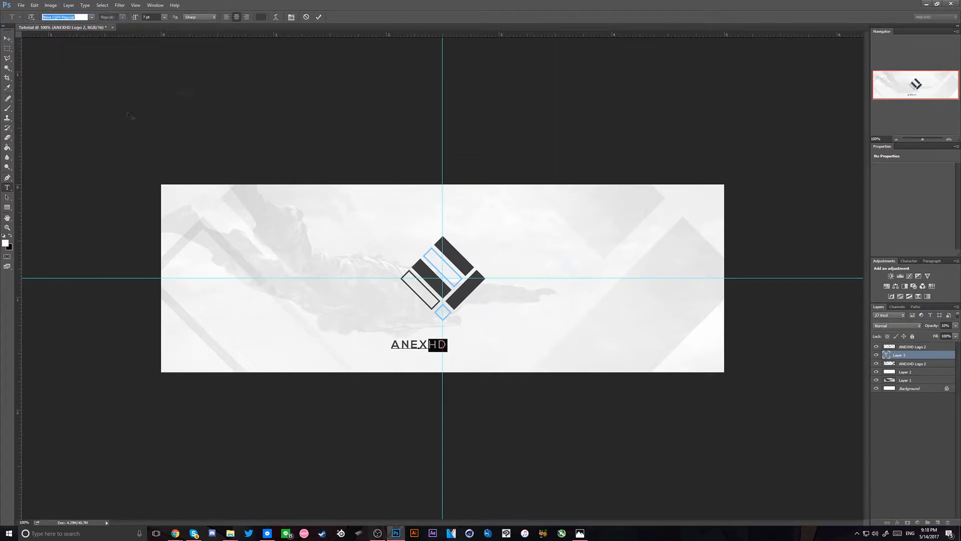
left_click(261, 17)
left_click(446, 302)
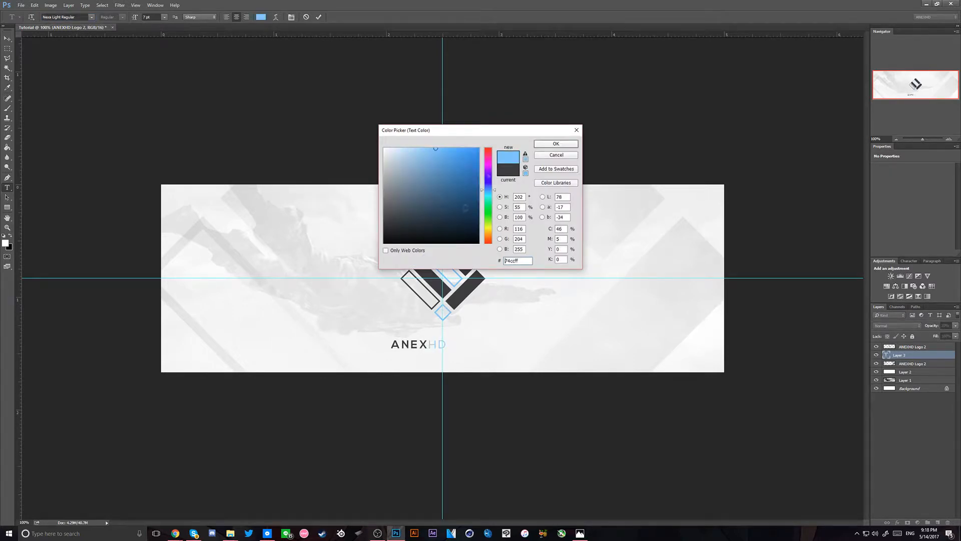
left_click(555, 144)
Center the ANEXHD text closely beneath the small logo, and move both up together so the pair is centered on the guides
left_click(8, 38)
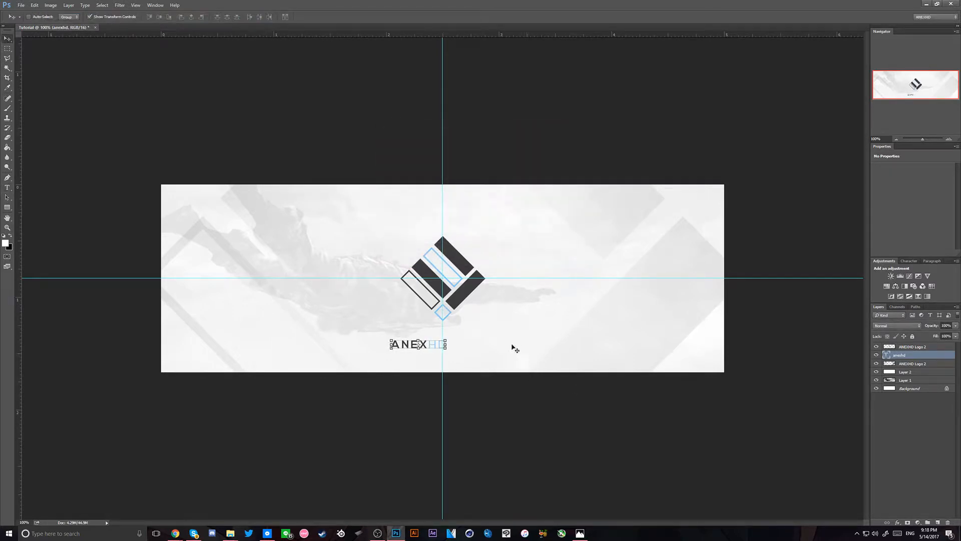
left_click_drag(514, 347, 538, 337)
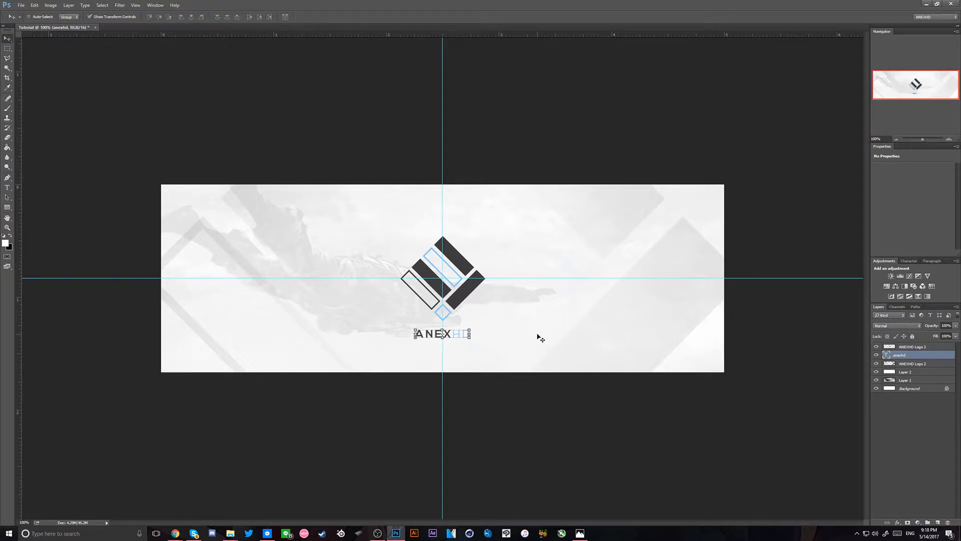
left_click(918, 347, "shift")
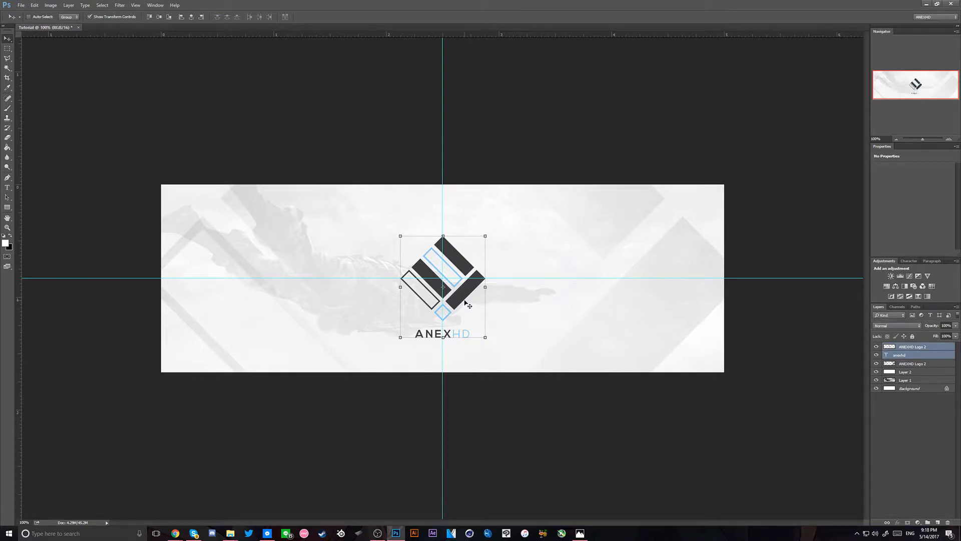
left_click_drag(465, 302, 465, 293)
key("Left")
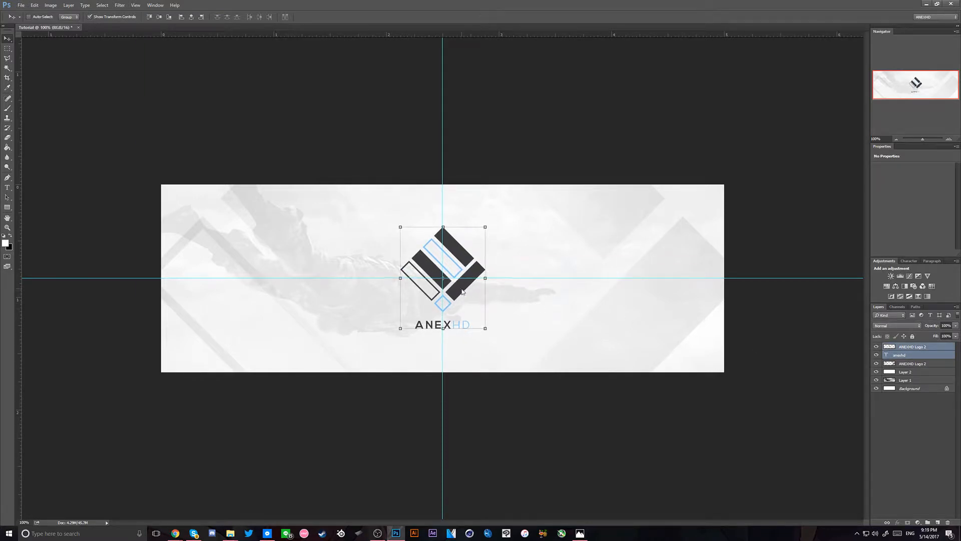
key("Up")
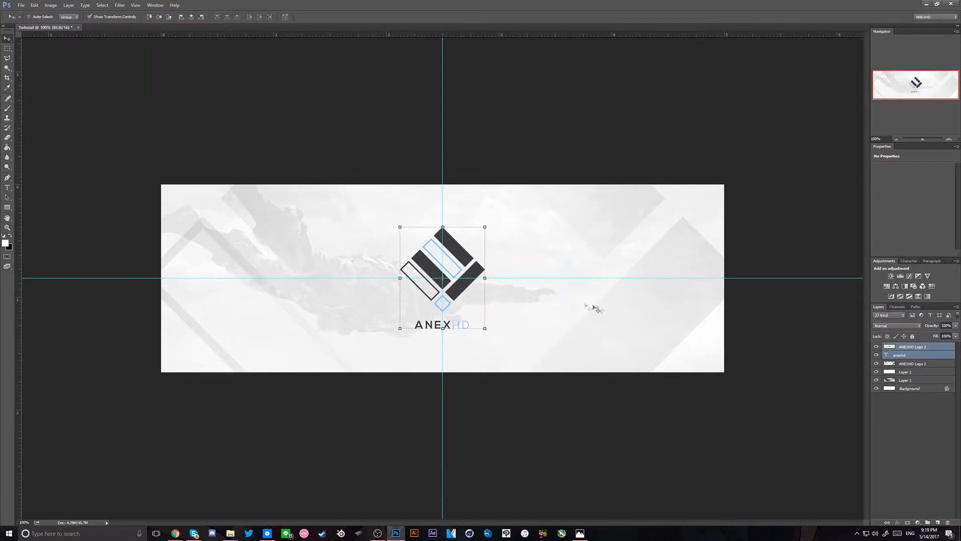
left_click(915, 355)
key("Right")
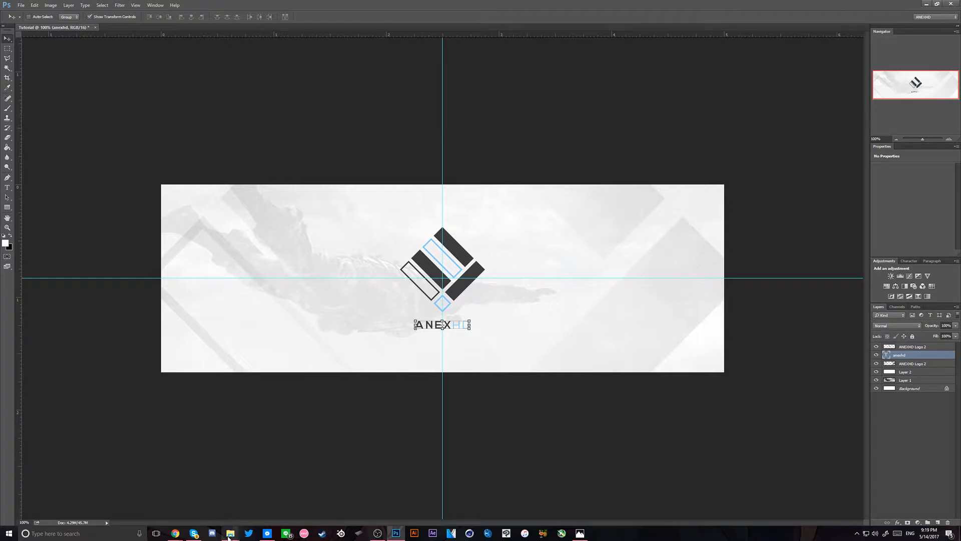
In File Explorer, view the eSports Spotlight and Stuco Store logos from the Logo PNG 2017 folder
mouse_move(231, 531)
left_click(261, 503)
left_click(396, 183)
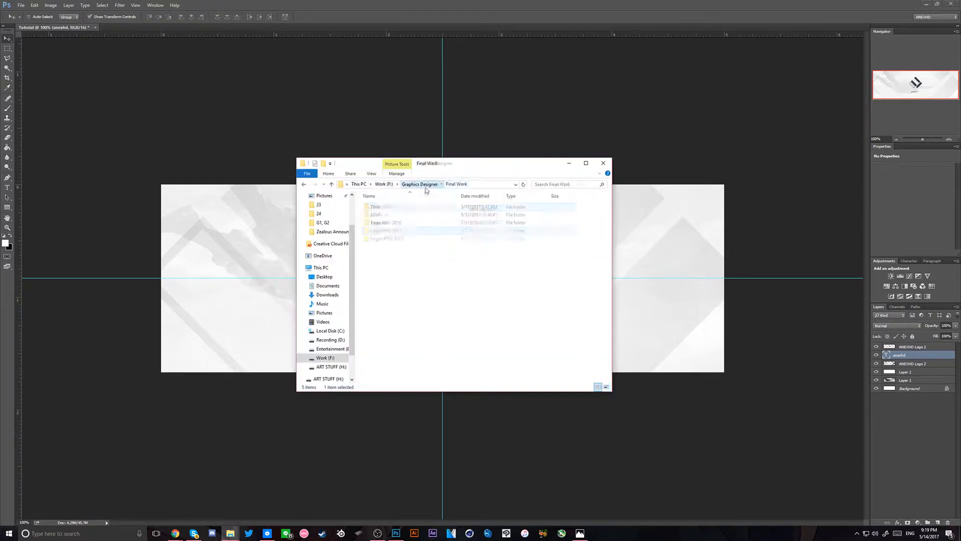
double_click(397, 207)
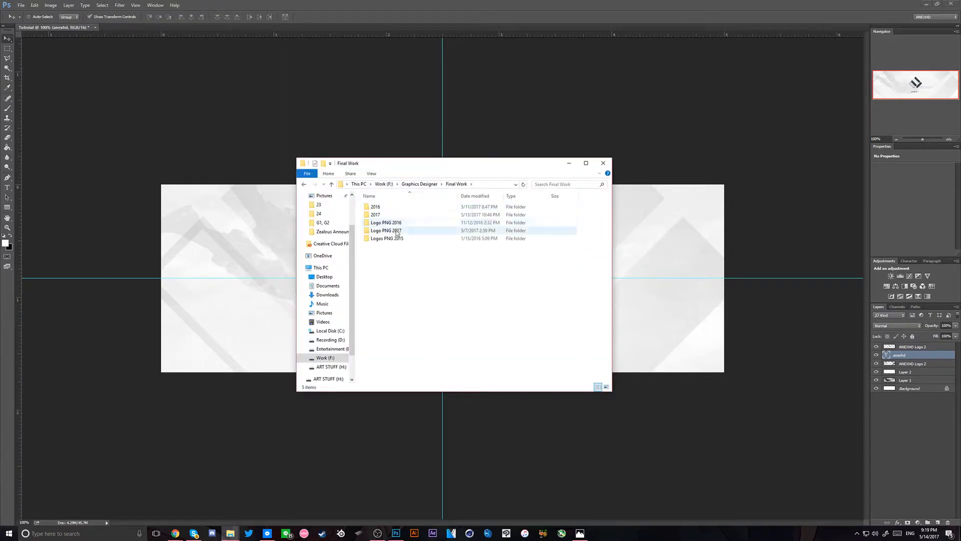
double_click(393, 231)
double_click(408, 214)
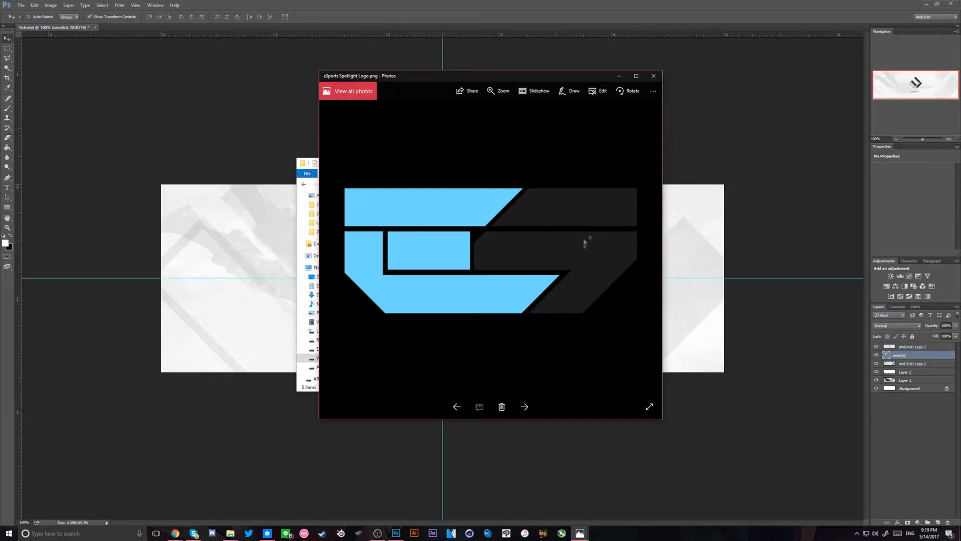
left_click(666, 79)
mouse_move(580, 533)
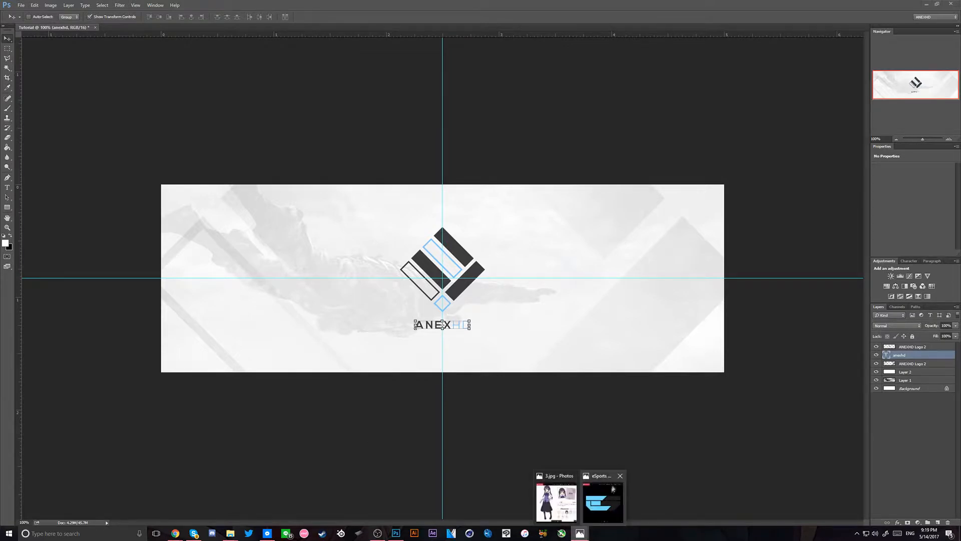
mouse_move(231, 533)
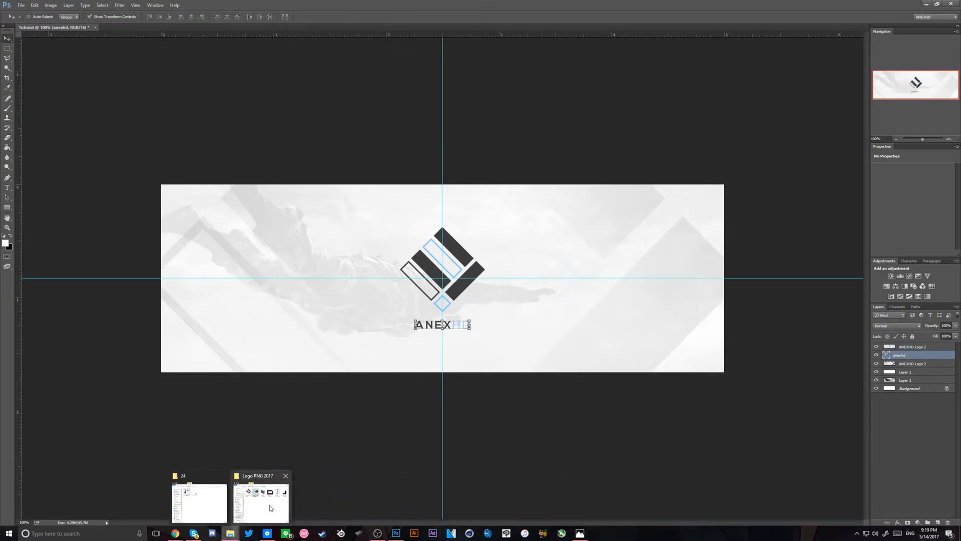
left_click(260, 502)
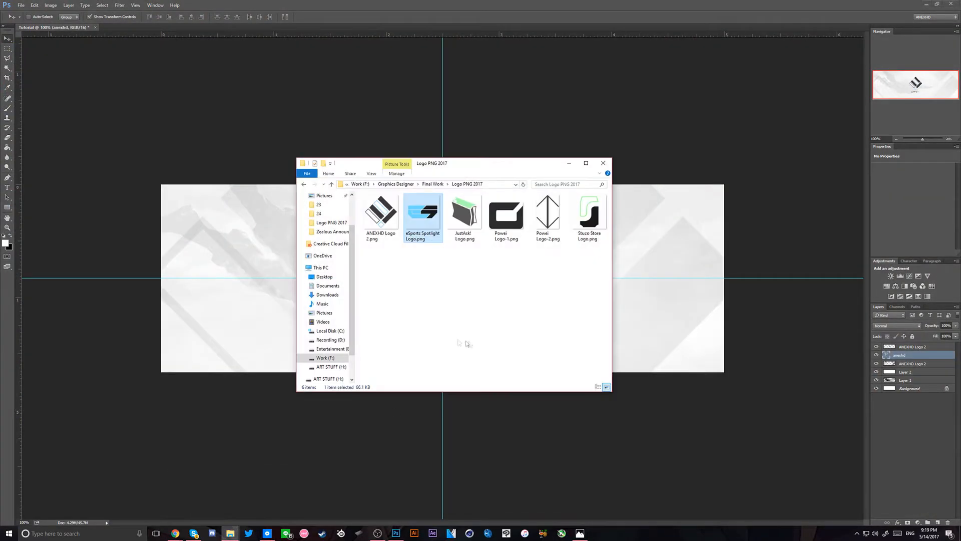
left_click(600, 222)
double_click(600, 222)
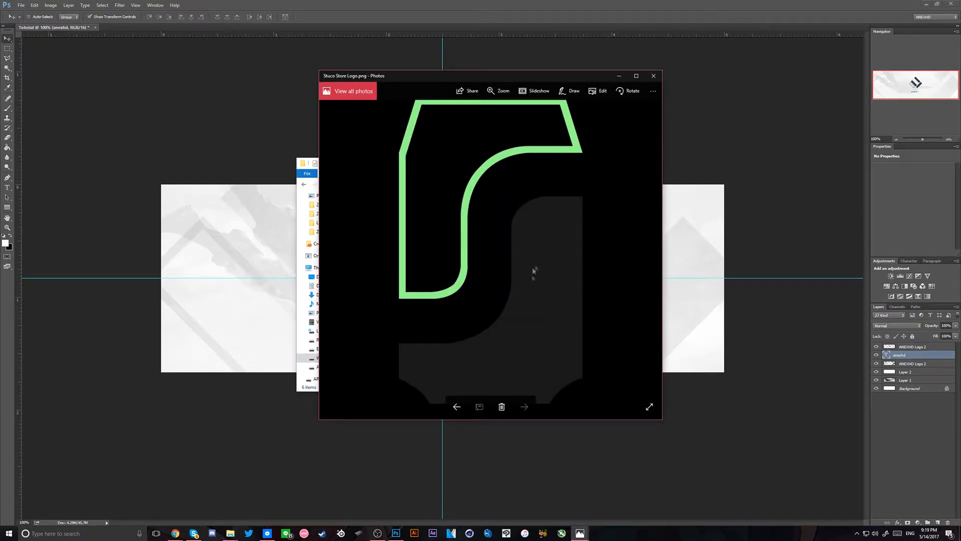
left_click(653, 76)
Browse the Logos PNG 2015 folder, and view the Jaester and Genesis Gaming logos in the Logo PNG 2016 folder
left_click(433, 184)
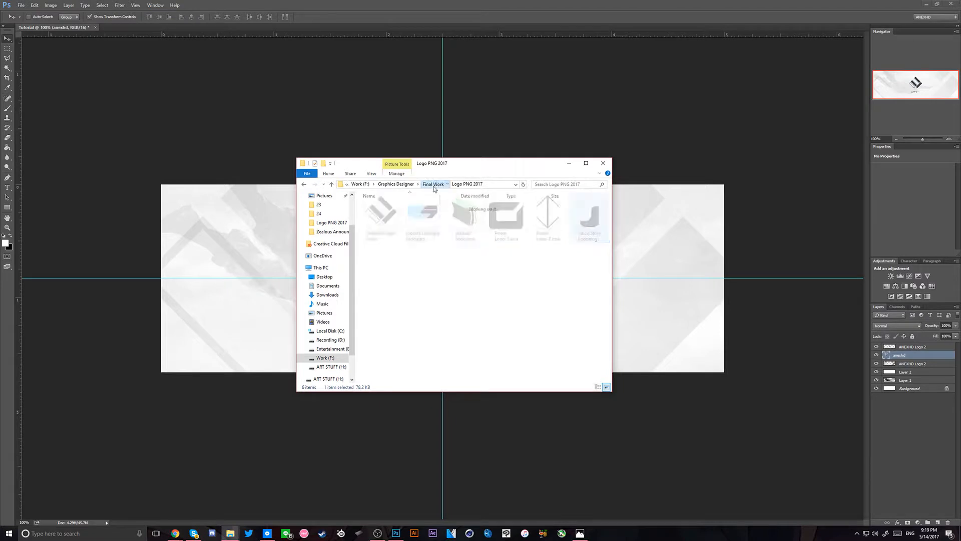
double_click(414, 239)
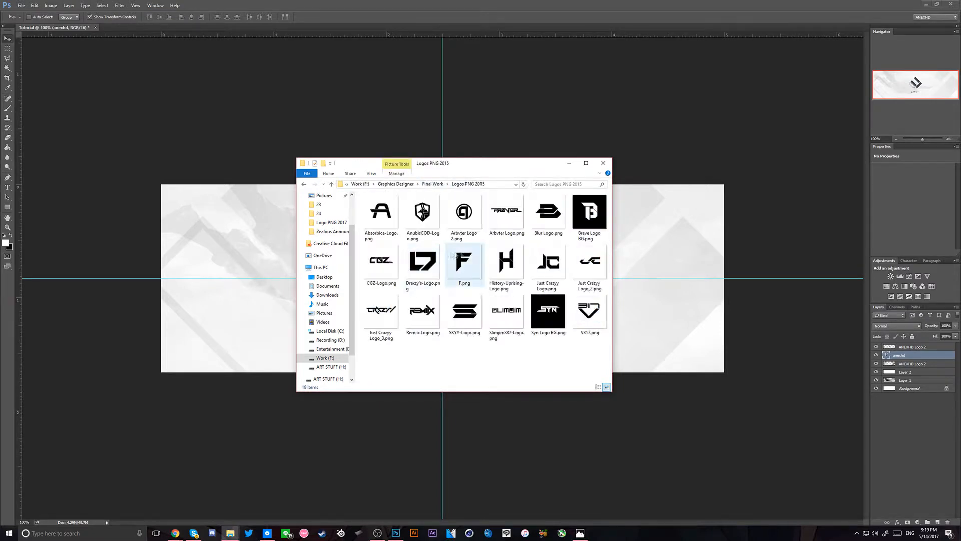
left_click(453, 183)
double_click(400, 222)
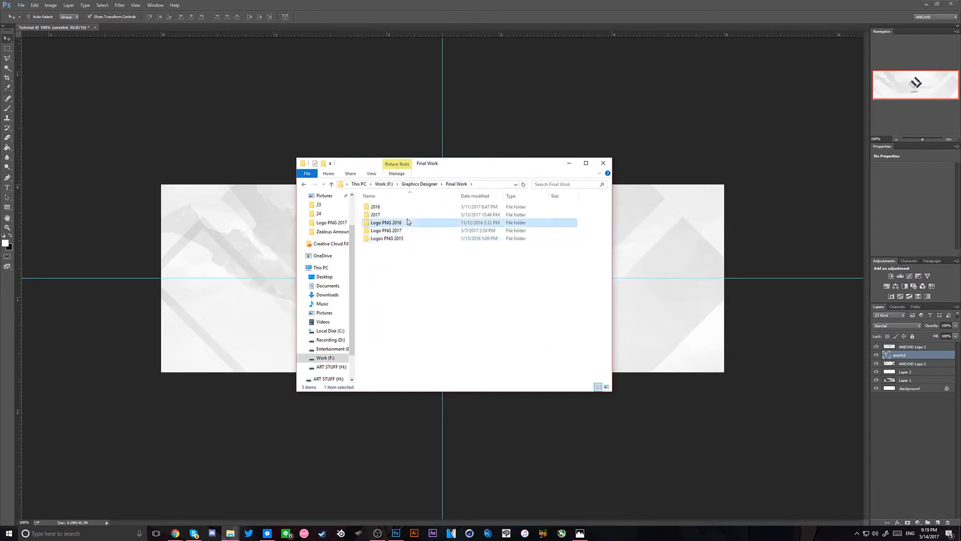
double_click(503, 263)
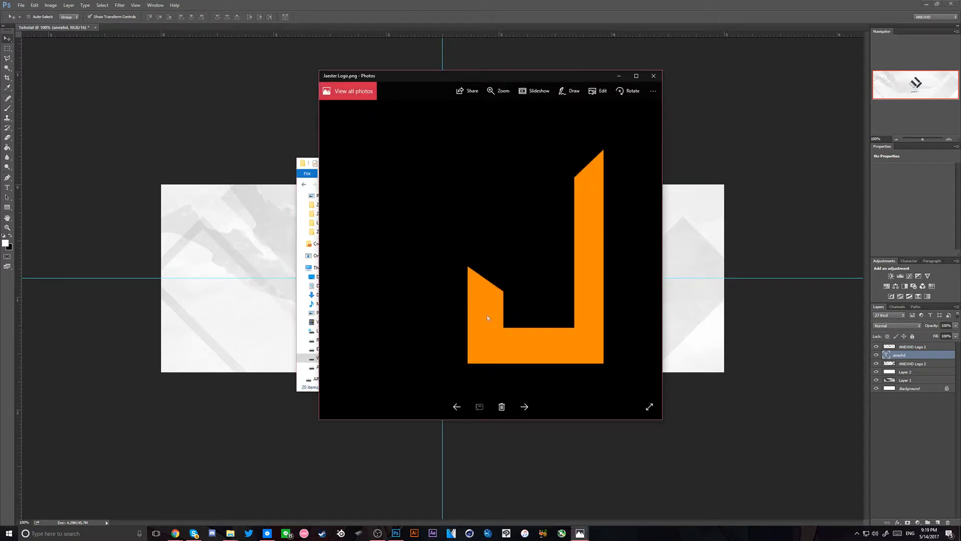
left_click(650, 77)
double_click(376, 261)
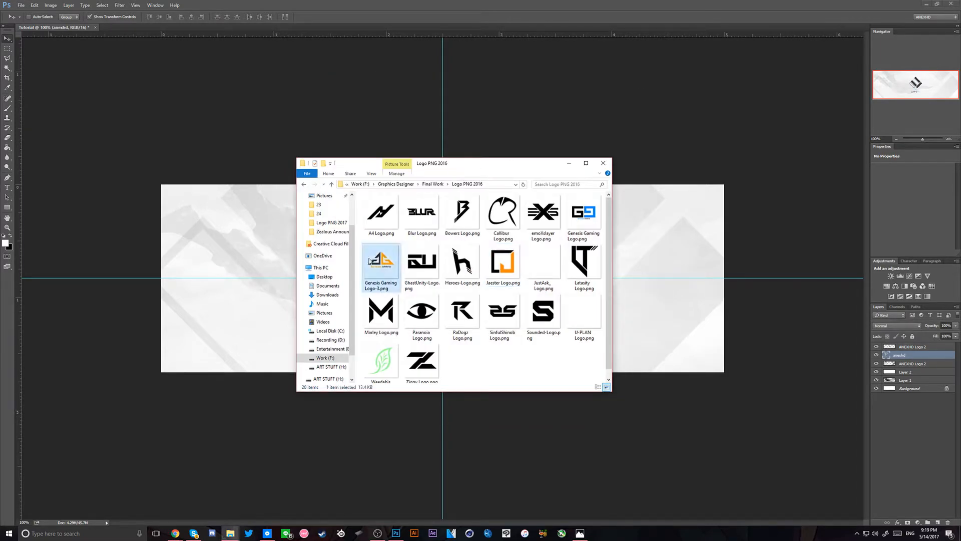
left_click(655, 76)
double_click(585, 206)
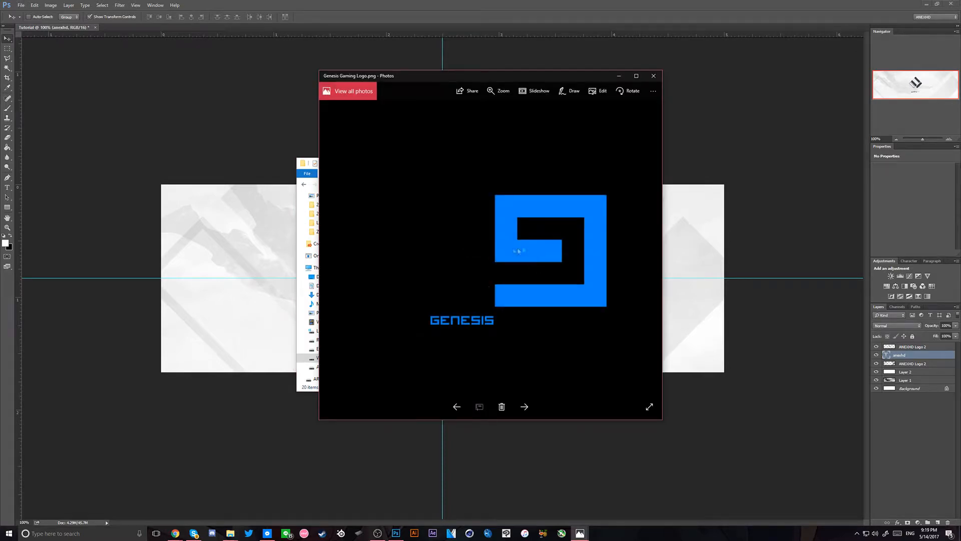
left_click(653, 75)
left_click(432, 184)
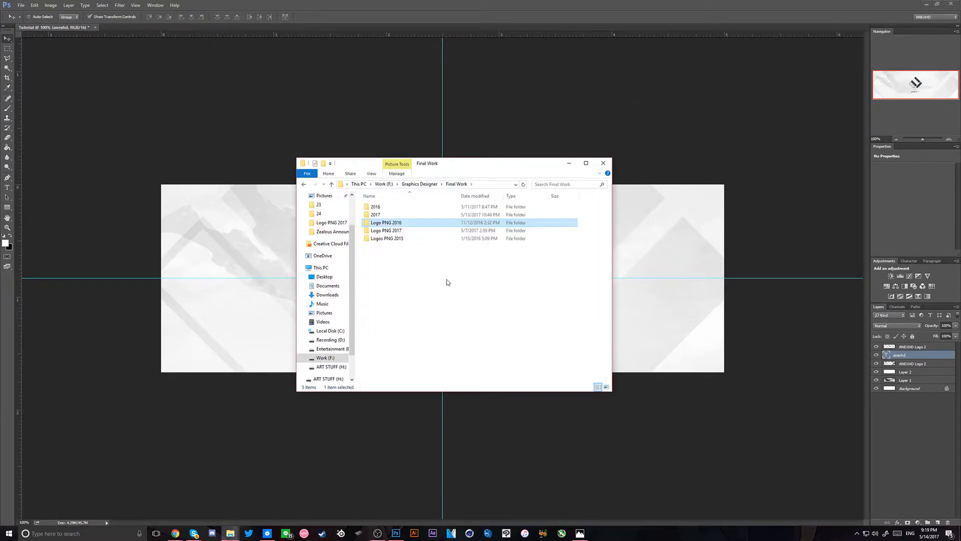
double_click(408, 236)
left_click(618, 4)
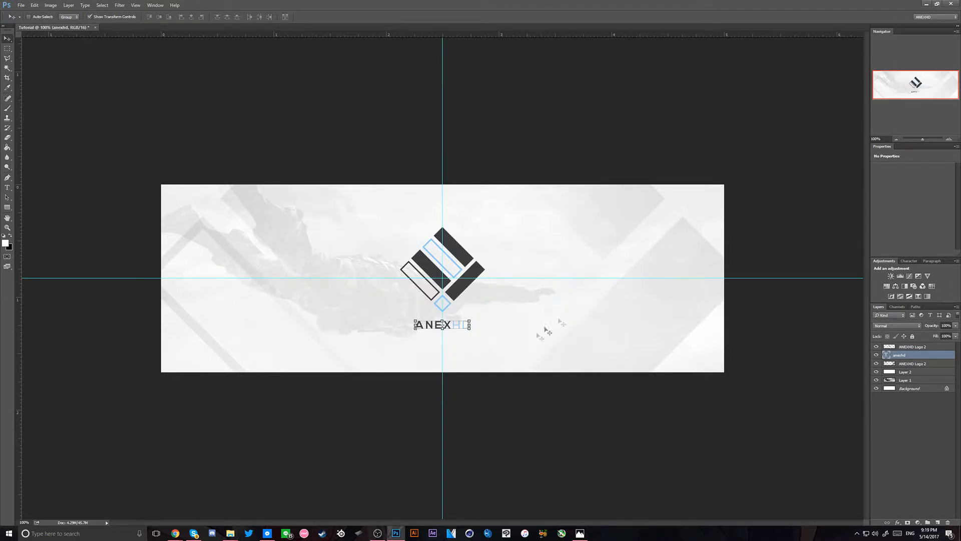
Add a new empty layer directly above the small logo's layer
left_click(922, 348)
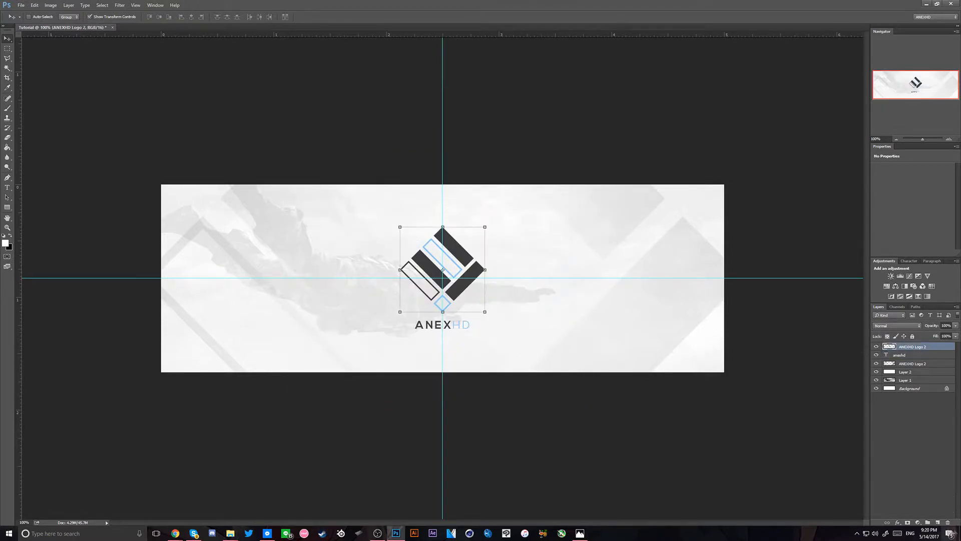
left_click(937, 522)
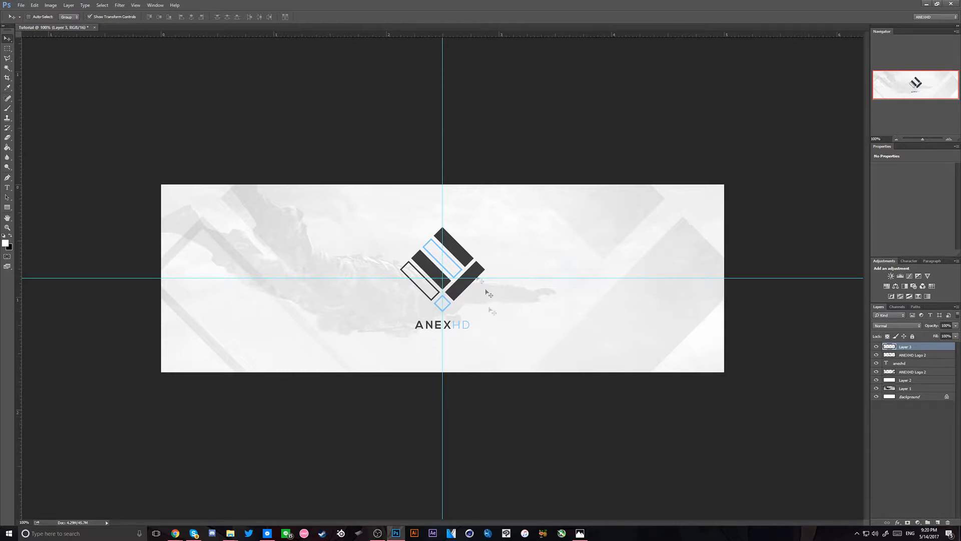
Apply a linear Gradient Overlay at 20% opacity to the small logo's layer
left_click(922, 355)
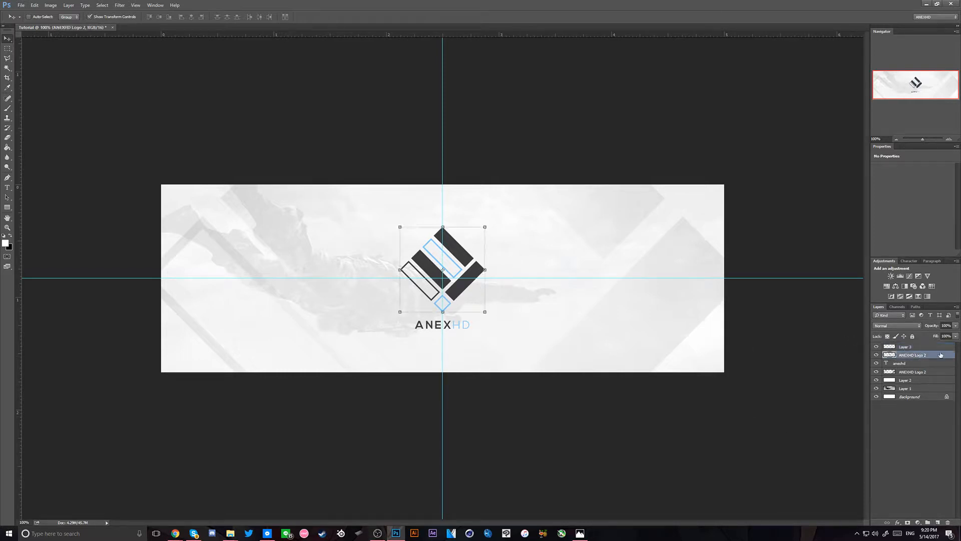
double_click(944, 354)
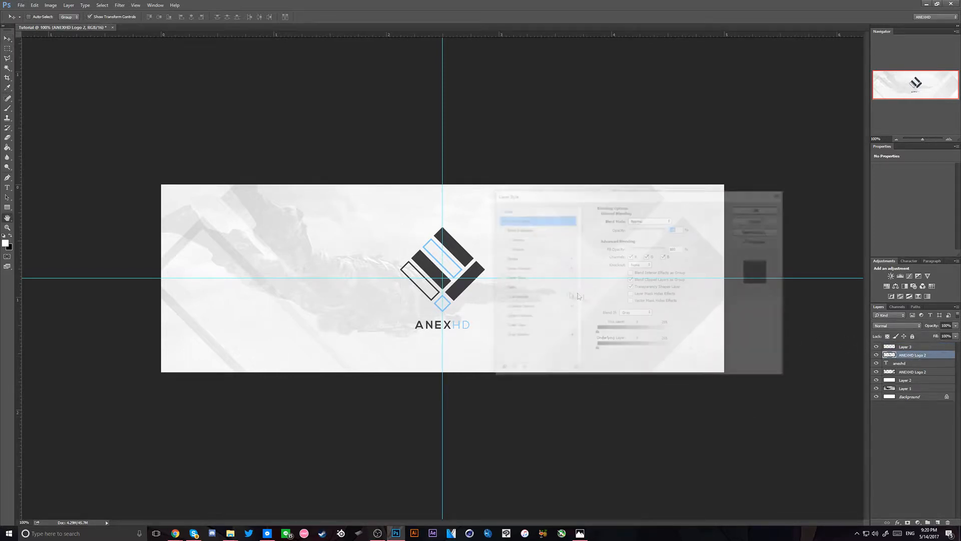
left_click(524, 307)
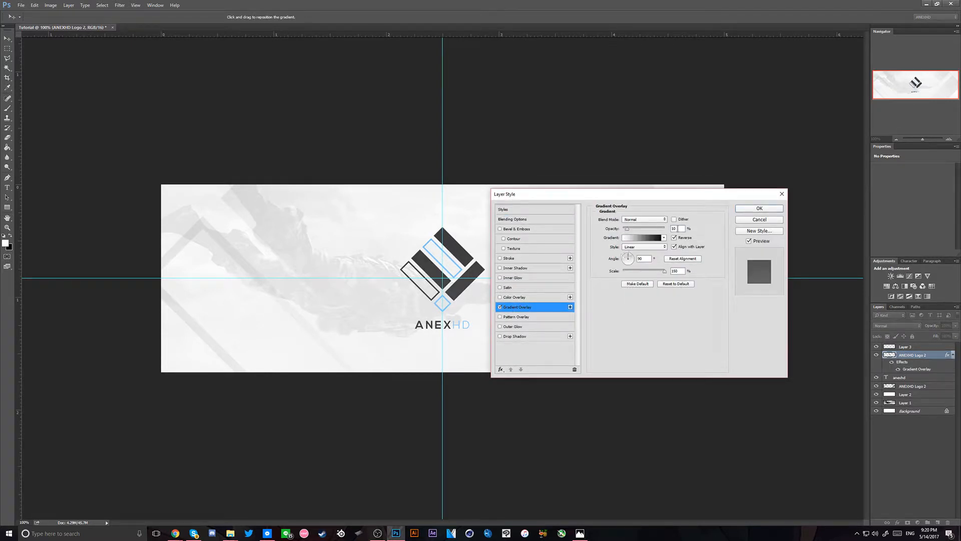
double_click(676, 228)
type("0")
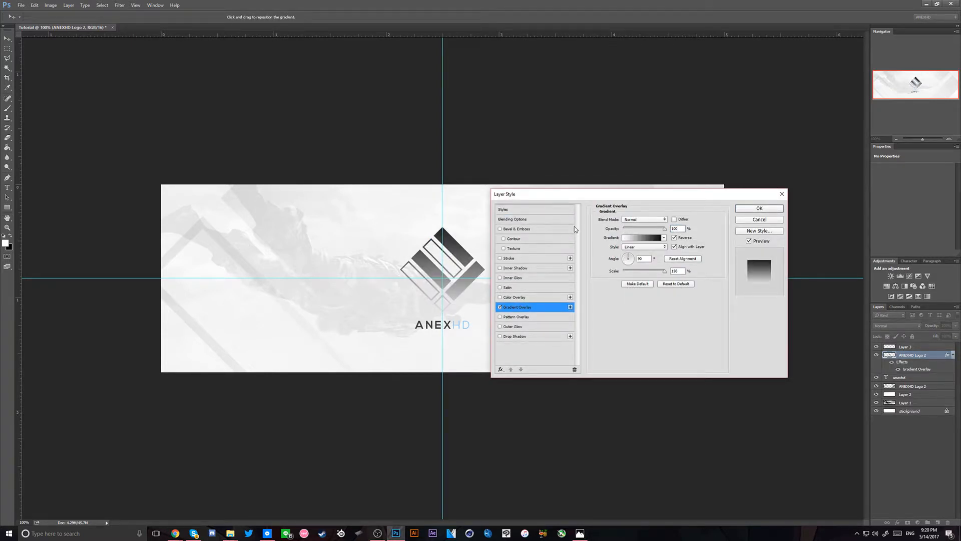
key("BackSpace")
key("BackSpace")
type("0")
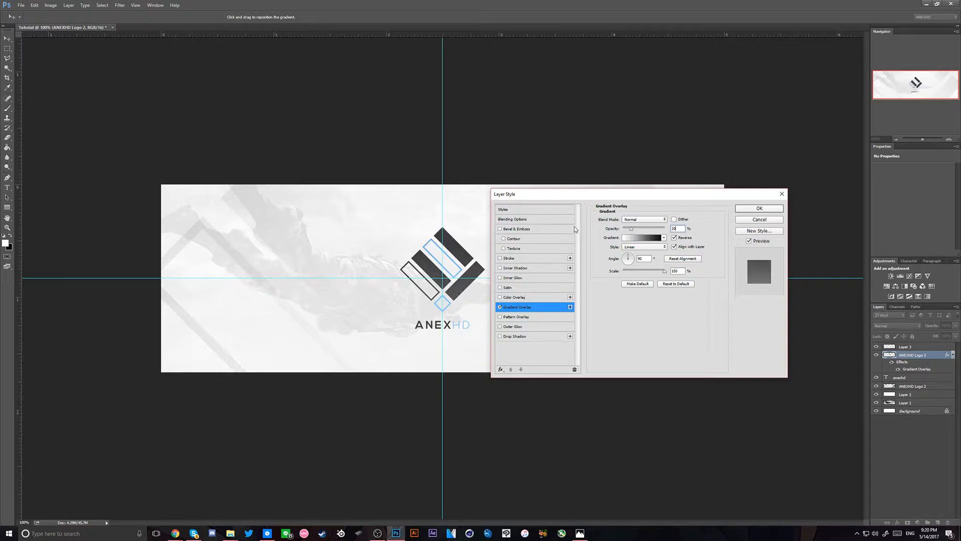
key("Return")
Copy the small logo's Gradient Overlay layer style onto the empty layer above it
right_click(915, 356)
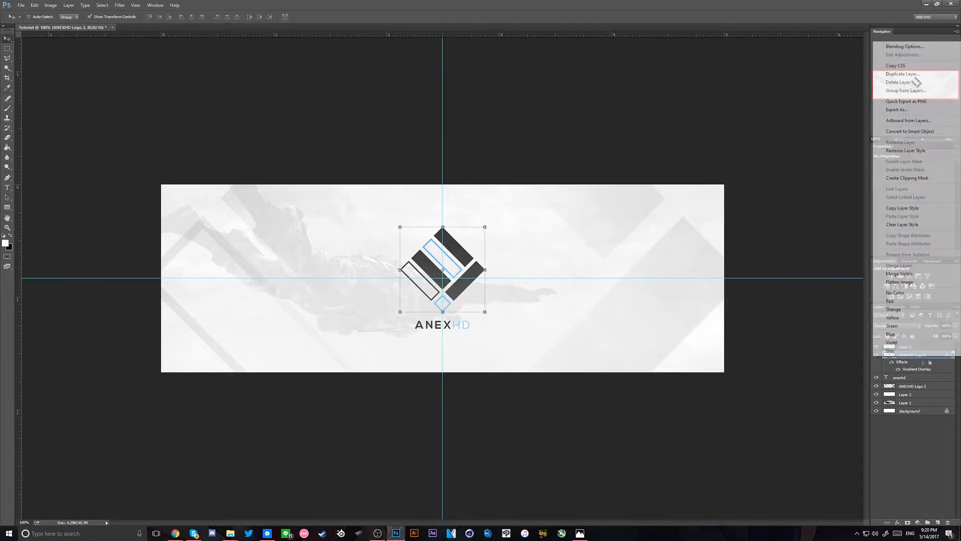
left_click(902, 208)
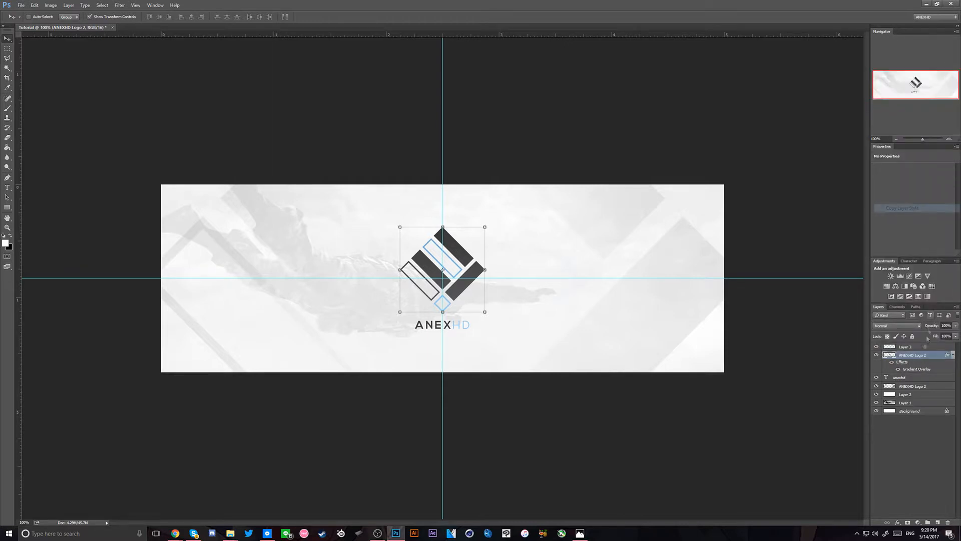
right_click(905, 347)
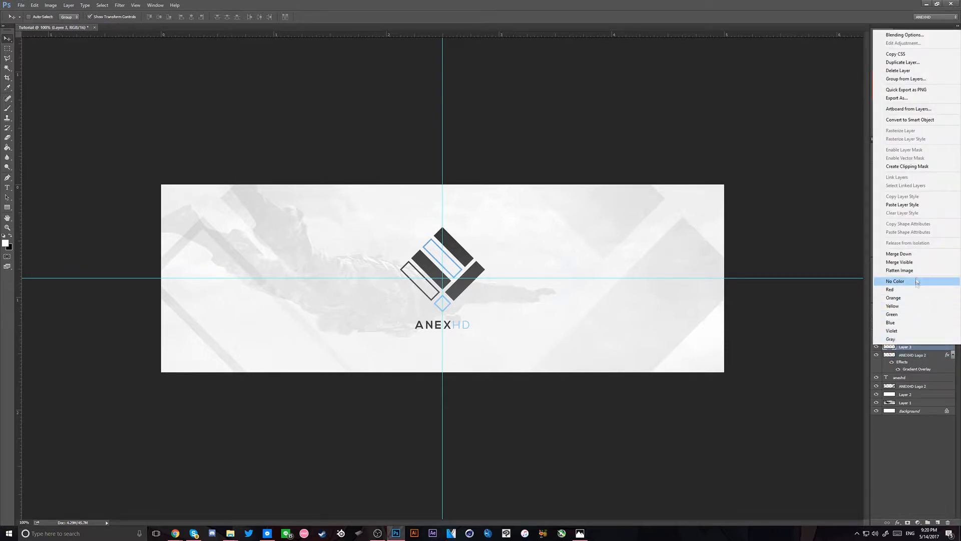
left_click(903, 204)
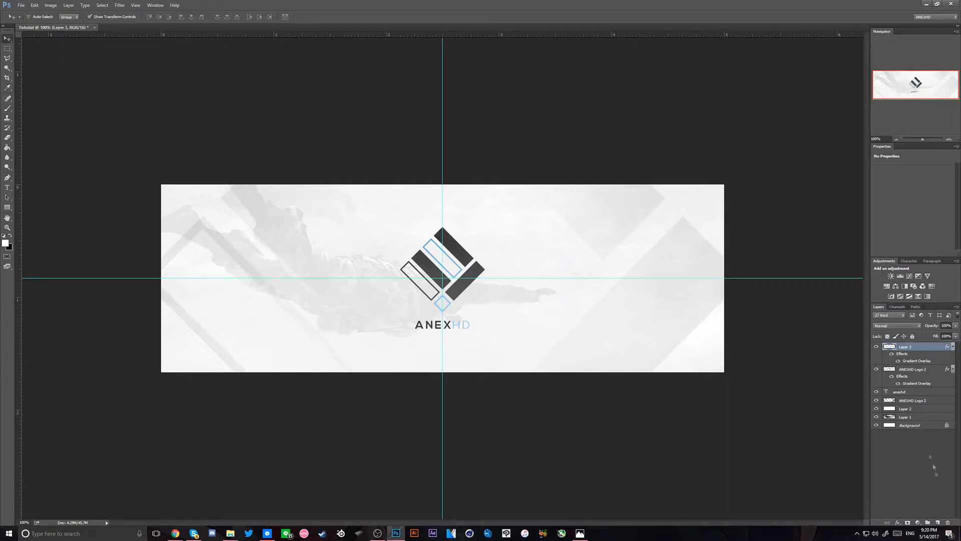
Add a new empty layer on top and marquee a long, very thin horizontal strip to the right of the logo
left_click(938, 522)
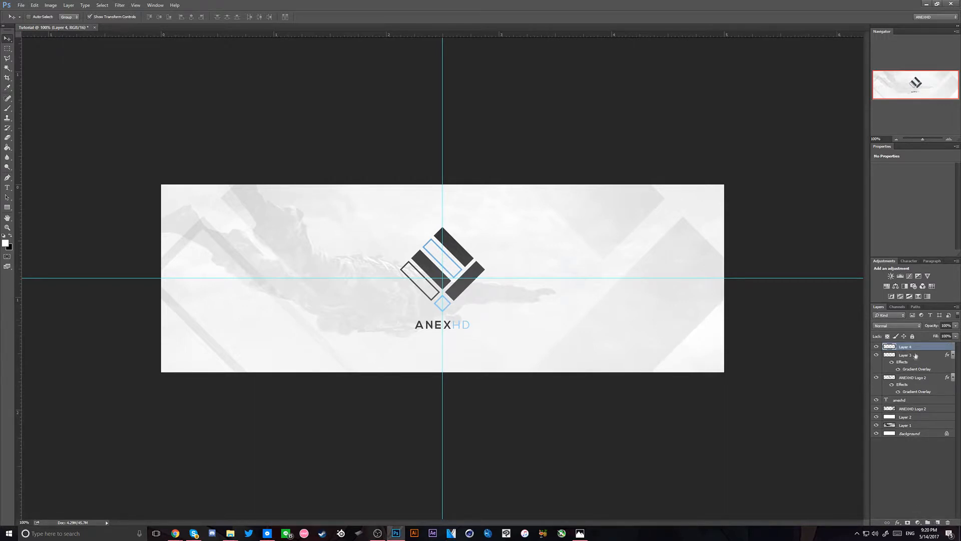
left_click(8, 48)
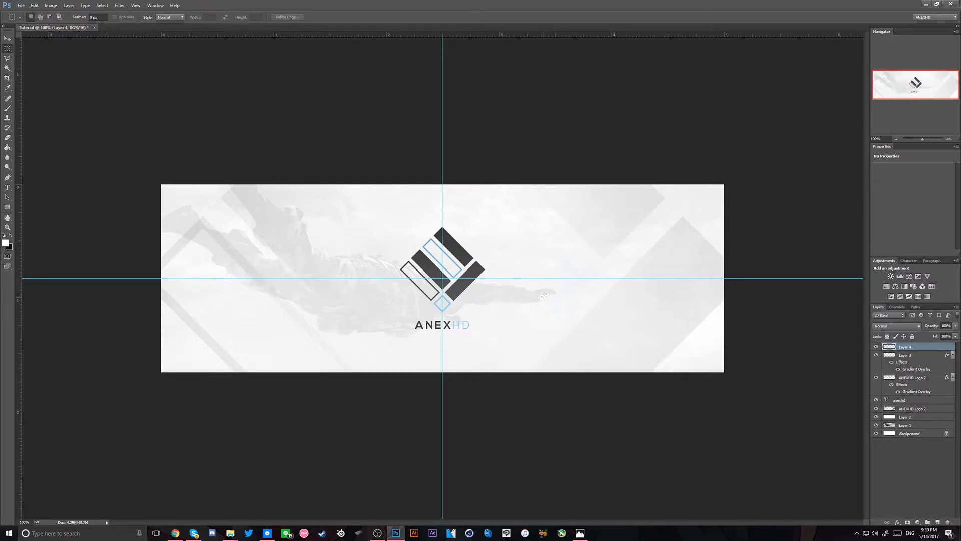
key("ctrl+plus")
key("ctrl+minus")
left_click_drag(500, 261, 666, 264)
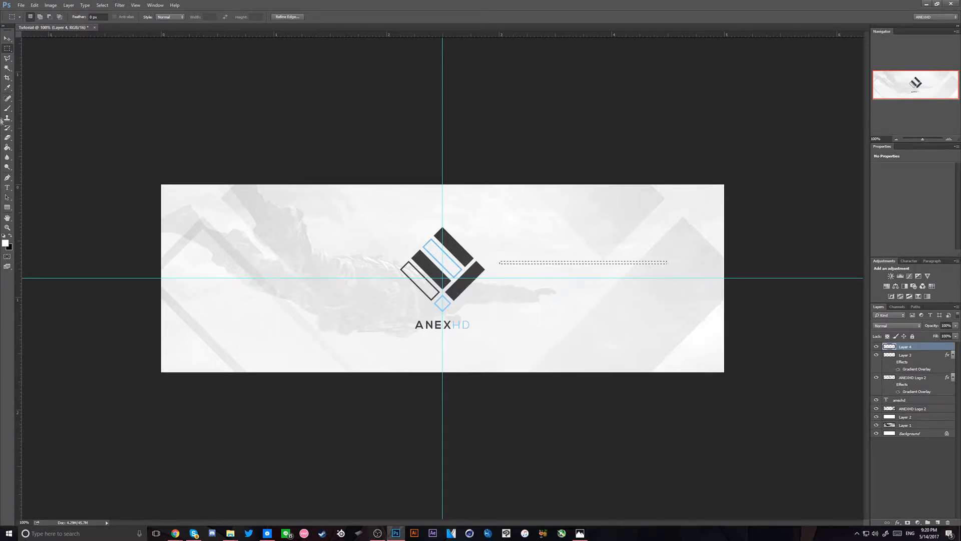
Fill the thin strip selection with the dark grey sampled from the logo's bars, and deselect it
key("i")
left_click(460, 247)
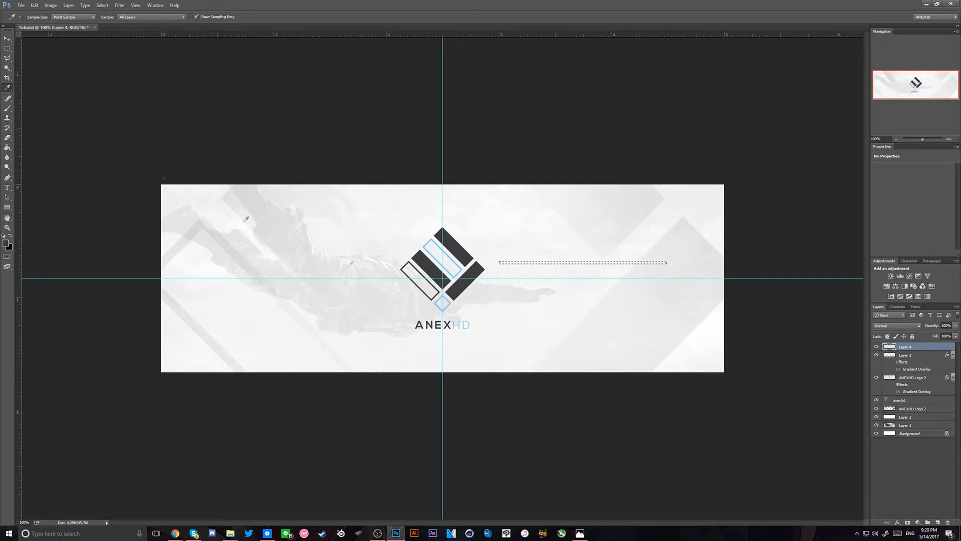
key("m")
right_click(438, 236)
right_click(587, 229)
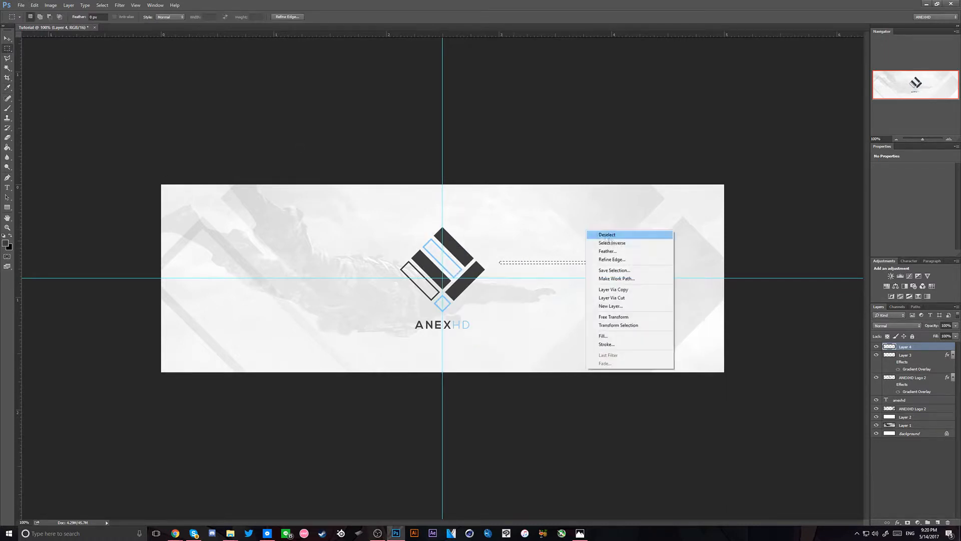
left_click(604, 336)
key("Return")
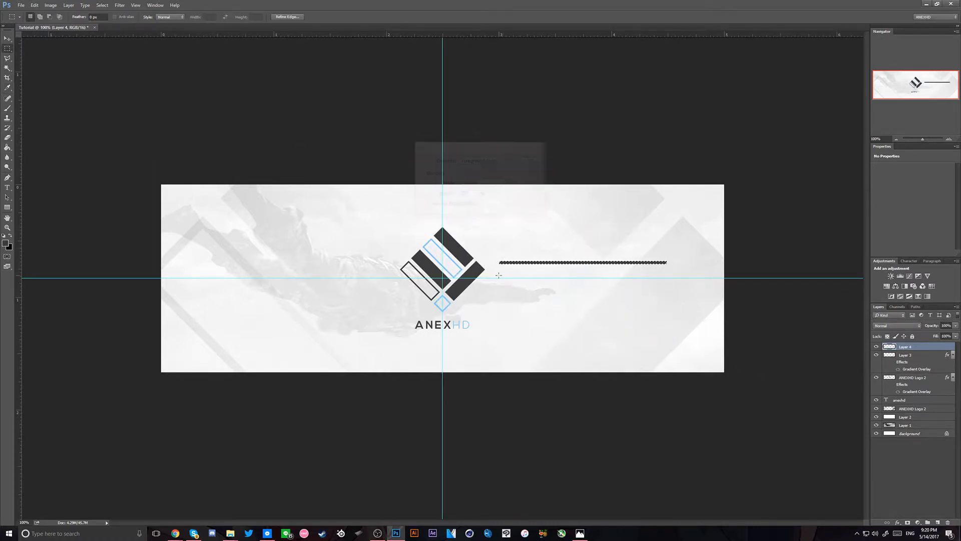
key("ctrl+d")
left_click(4, 38)
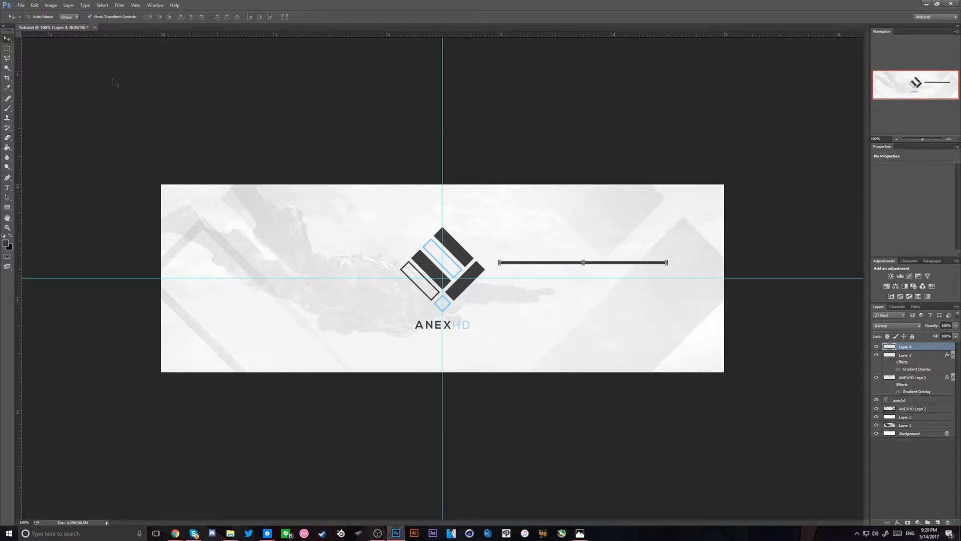
Lower the dark line slightly and thin it by scaling its height to about 62.5%
mouse_move(561, 228)
left_mouse_down()
mouse_move(552, 252)
mouse_move(562, 232)
left_mouse_up()
key("ctrl+plus")
key("ctrl+plus")
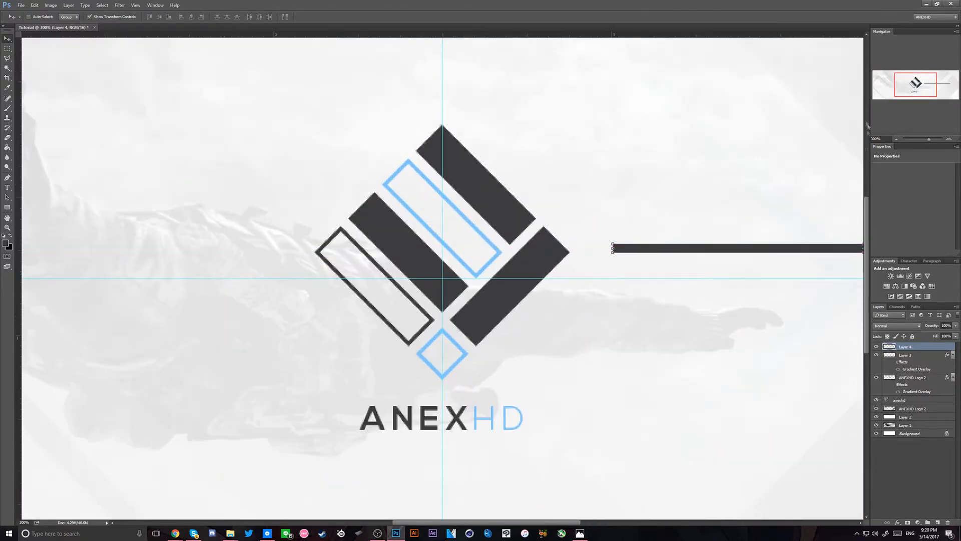
left_click_drag(810, 211, 387, 247)
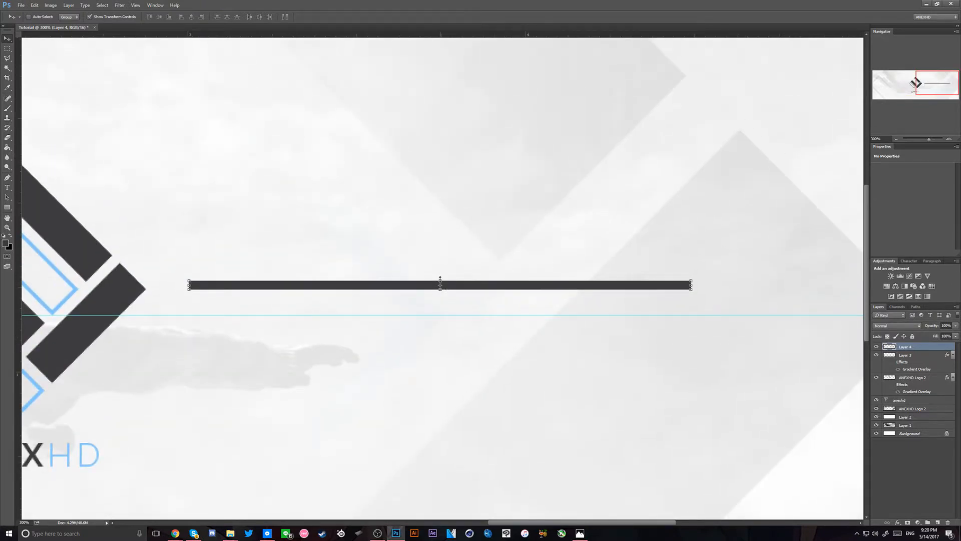
left_click_drag(440, 277, 441, 280)
key("ctrl+minus")
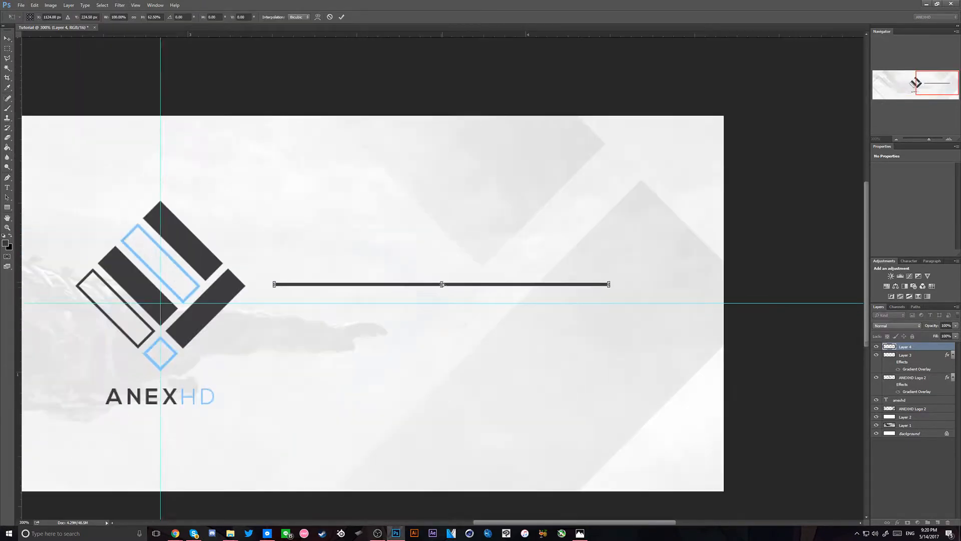
key("Return")
key("ctrl+minus")
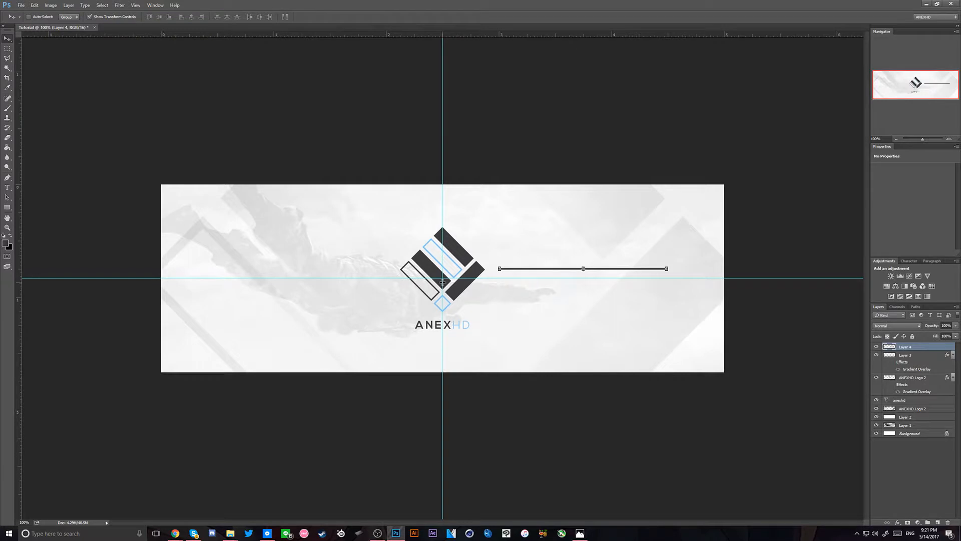
Move the dark line down so it is centered vertically on the horizontal guide beside the logo
left_click_drag(562, 241, 563, 252)
key("ctrl+plus")
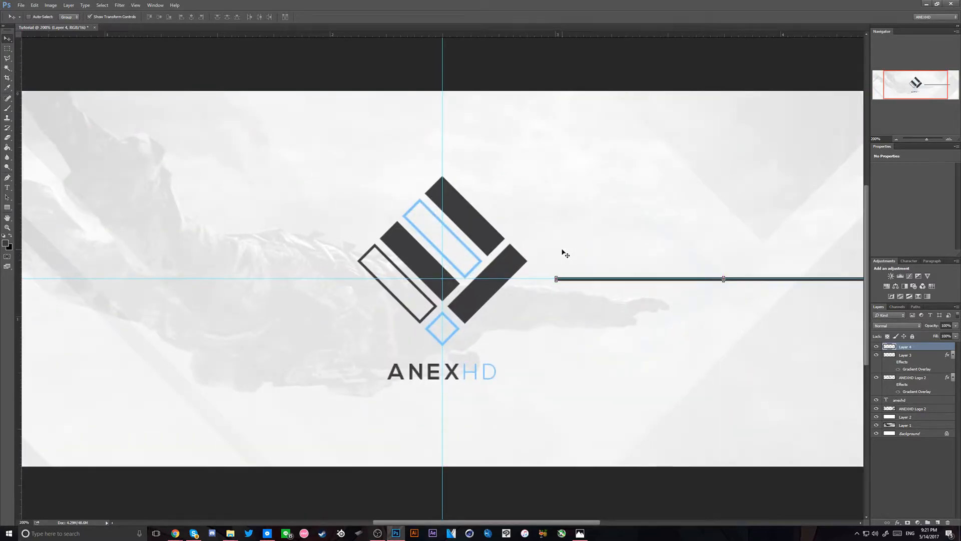
key("Down")
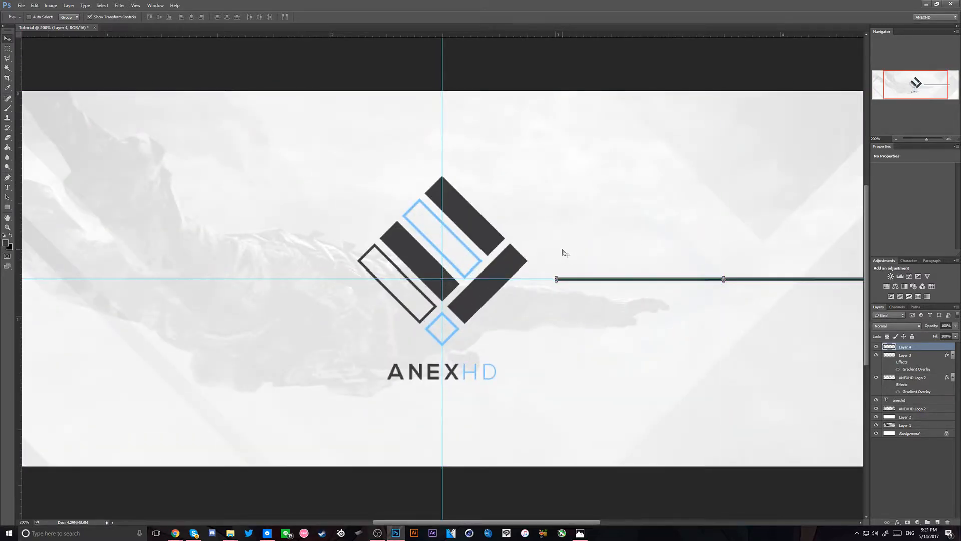
key("ctrl+plus")
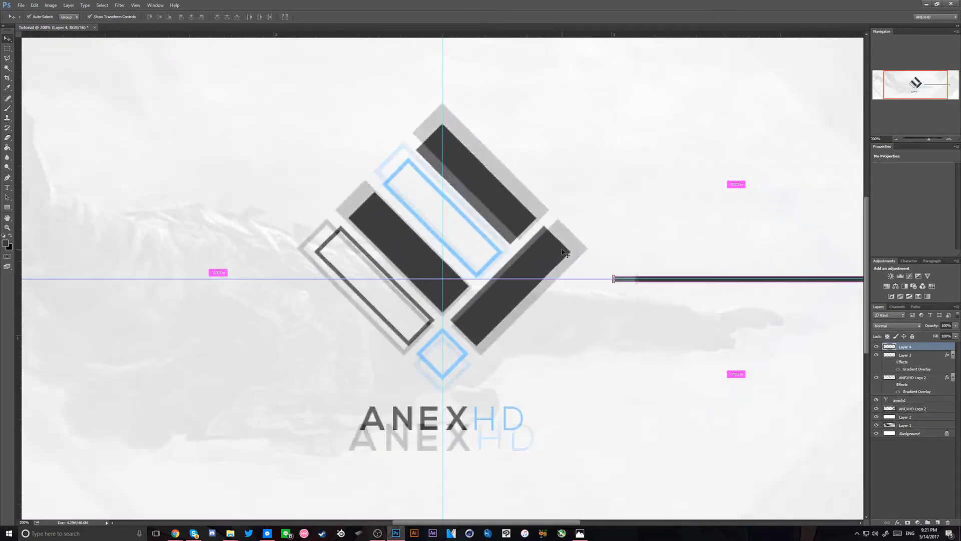
key("Up")
key("Down")
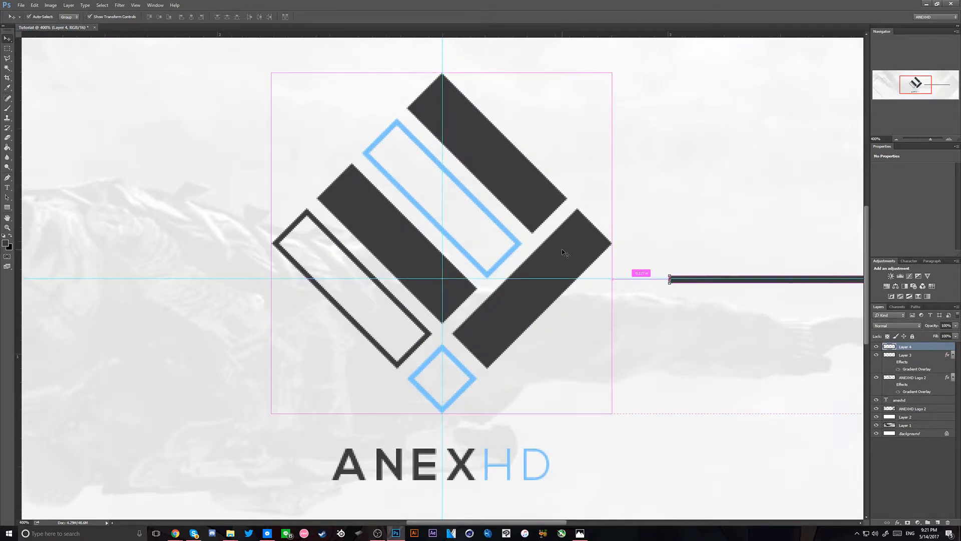
key("ctrl+minus")
key("ctrl+minus")
key("ctrl+minus")
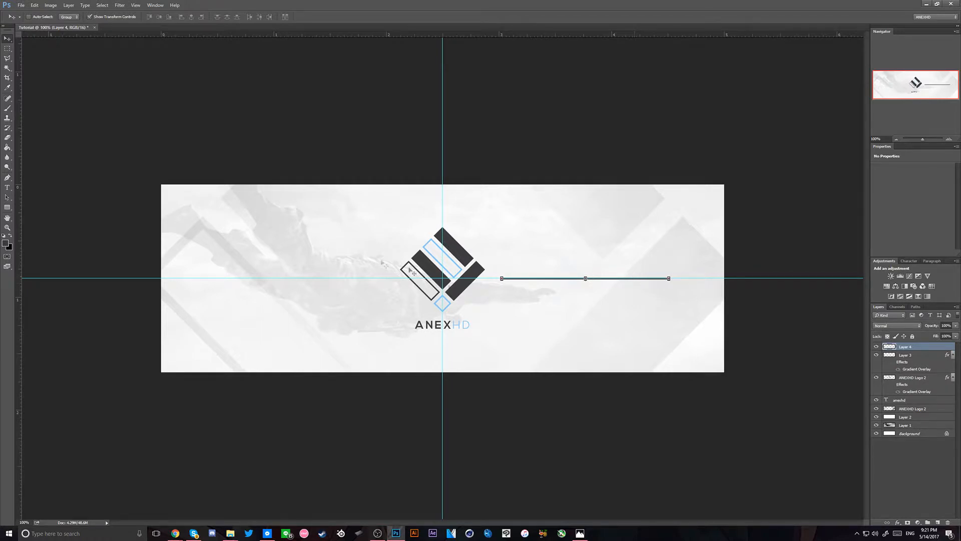
Fade out the line's outer right end with a large soft Eraser brush
key("w")
key("e")
key("bracketright")
key("bracketright")
key("bracketright")
key("bracketright")
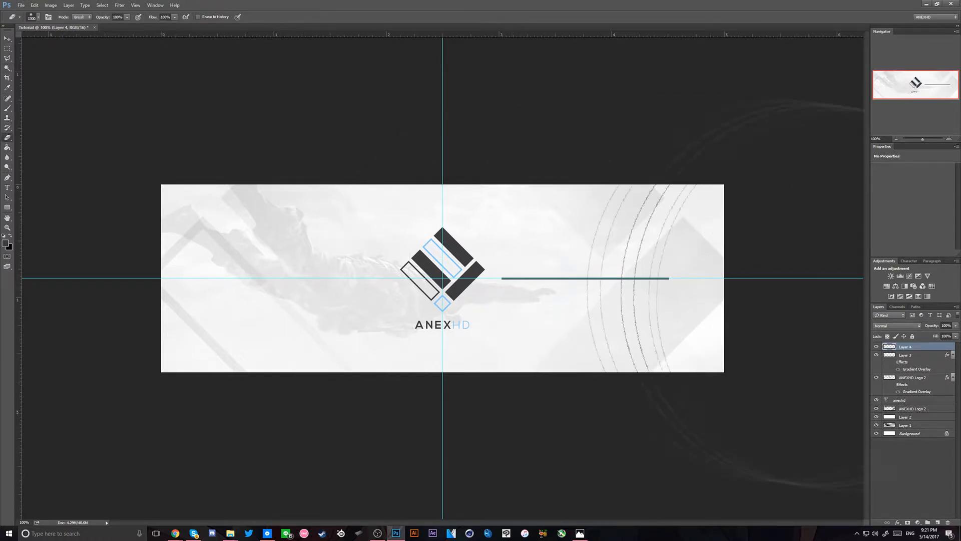
key("ctrl+minus")
key("bracketleft")
key("bracketleft")
key("bracketleft")
key("bracketleft")
key("bracketleft")
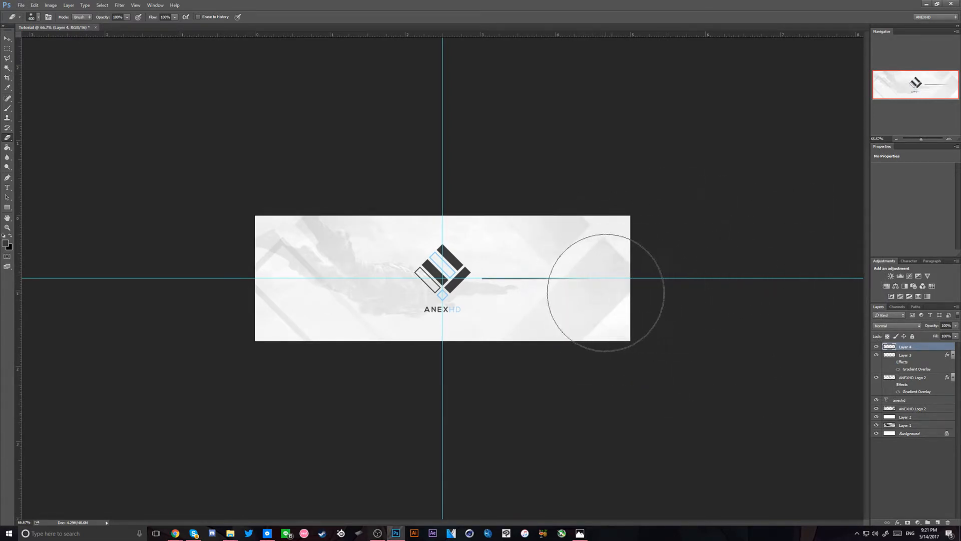
key("ctrl+plus")
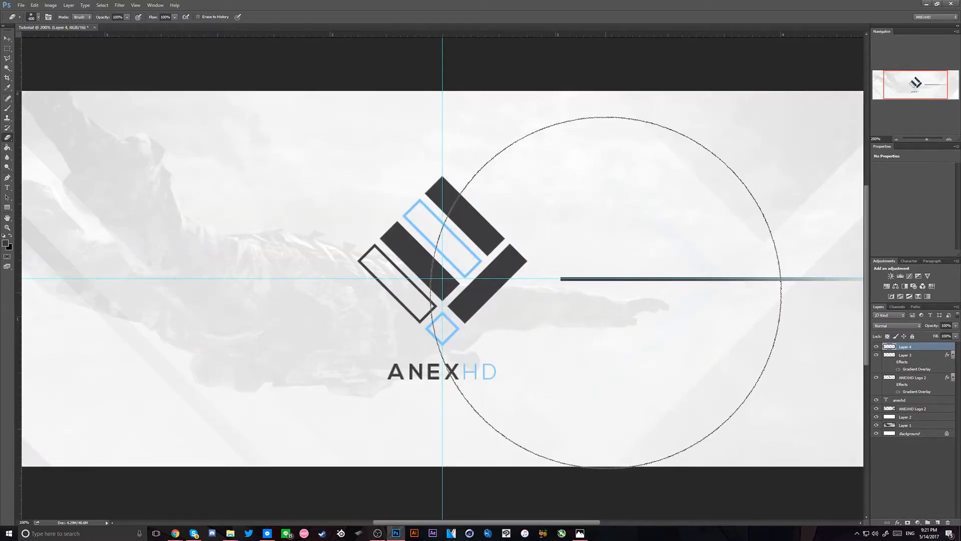
key("ctrl+minus")
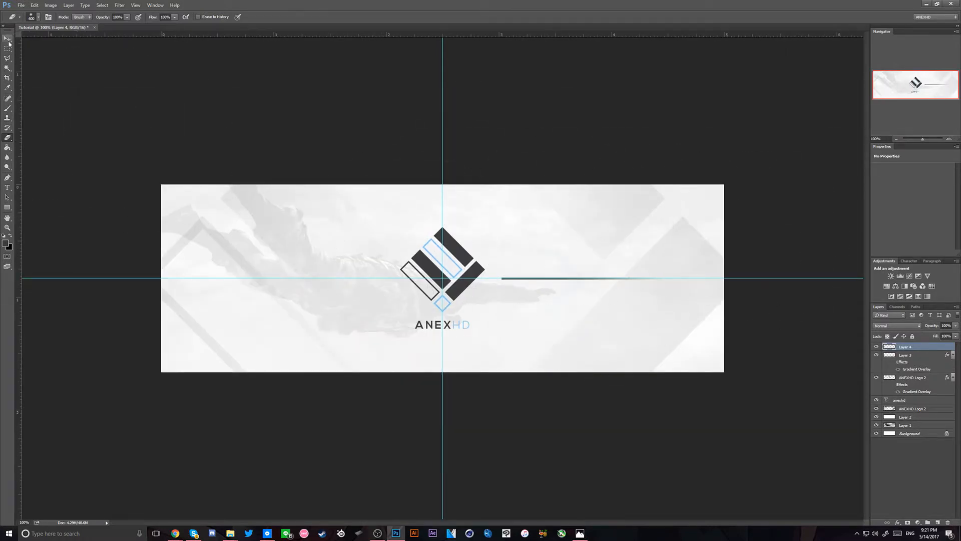
Duplicate the faded line's layer and flip the copy horizontally
left_click(8, 40)
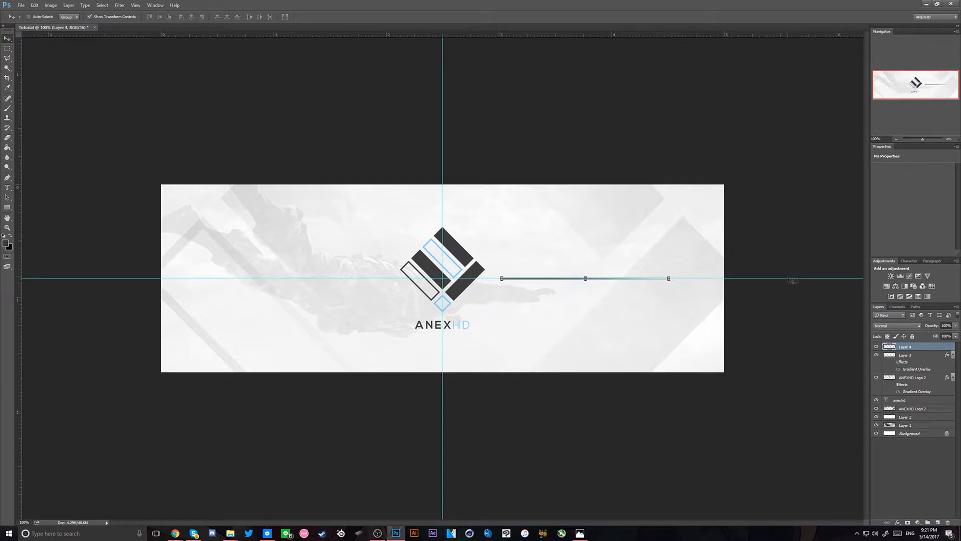
key("ctrl+j")
key("ctrl+t")
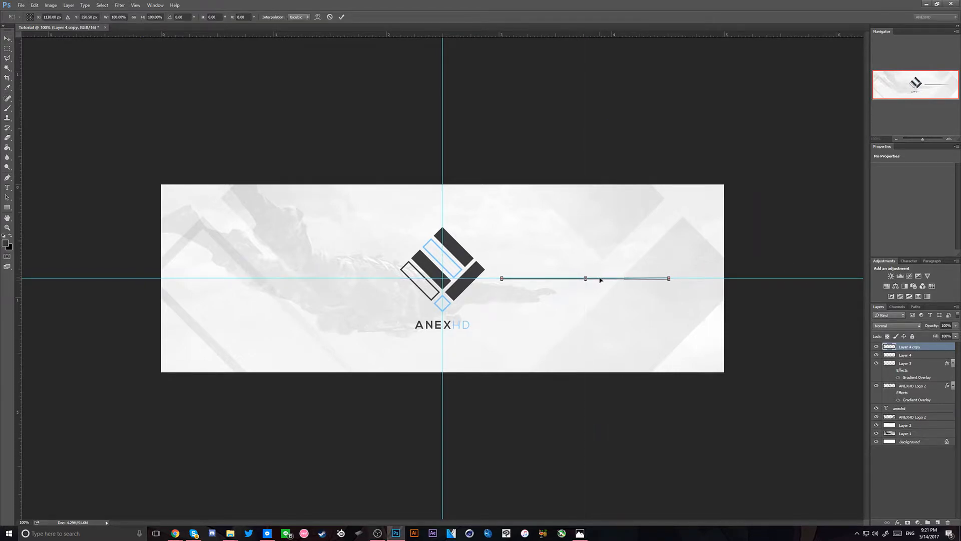
right_click(600, 279)
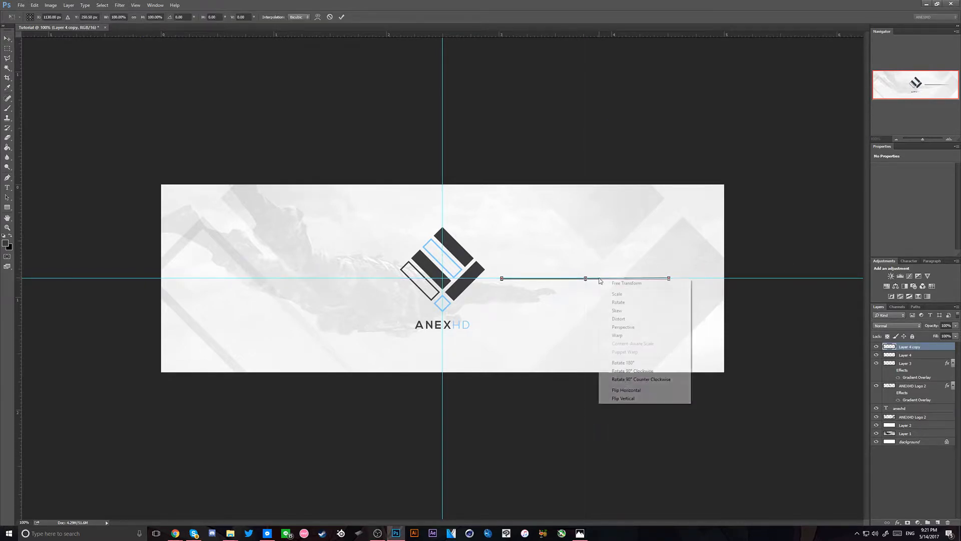
left_click(629, 391)
Move the flipped line along the horizontal guide to the logo's left side, mirroring the original line's spacing
left_click_drag(640, 317, 532, 319)
key("ctrl+z")
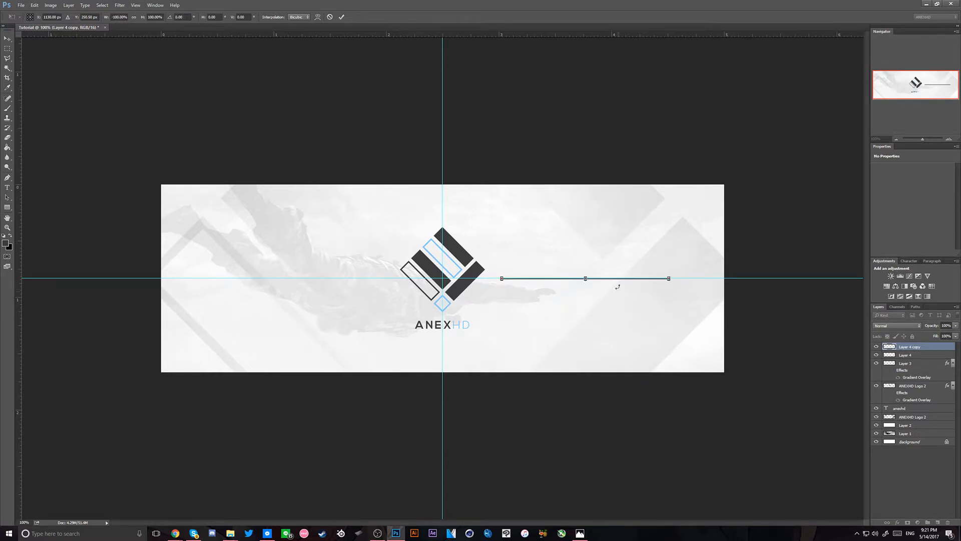
key("ctrl+plus")
key("Return")
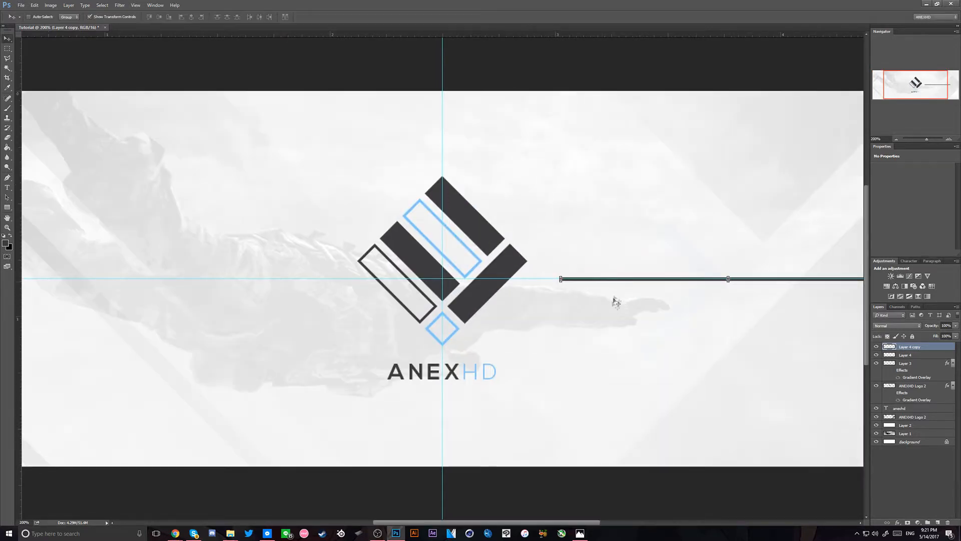
left_click_drag(616, 302, 53, 353)
left_click(895, 477)
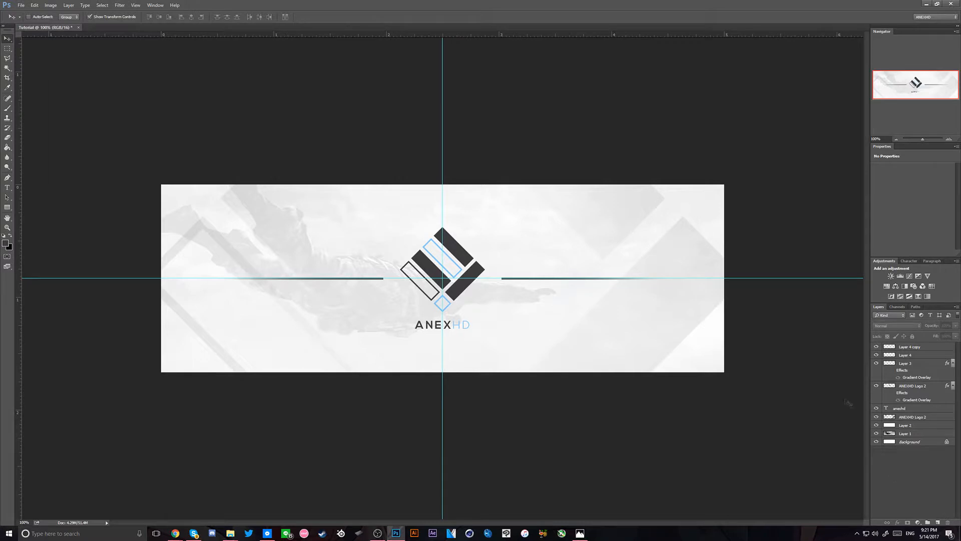
Add a text layer reading GRAPHIC DESIGNER just above the line to the right of the logo
key("t")
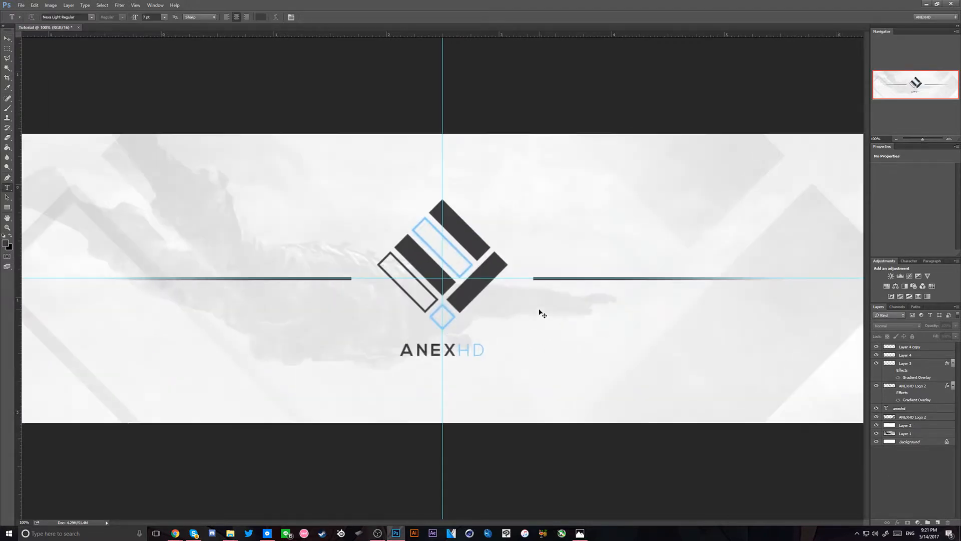
key("ctrl+plus")
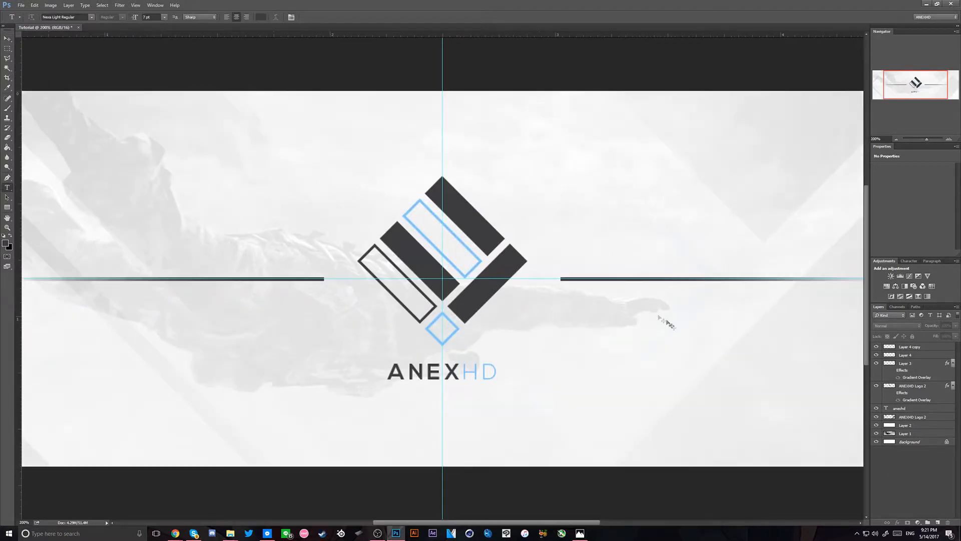
left_click_drag(408, 523, 460, 520)
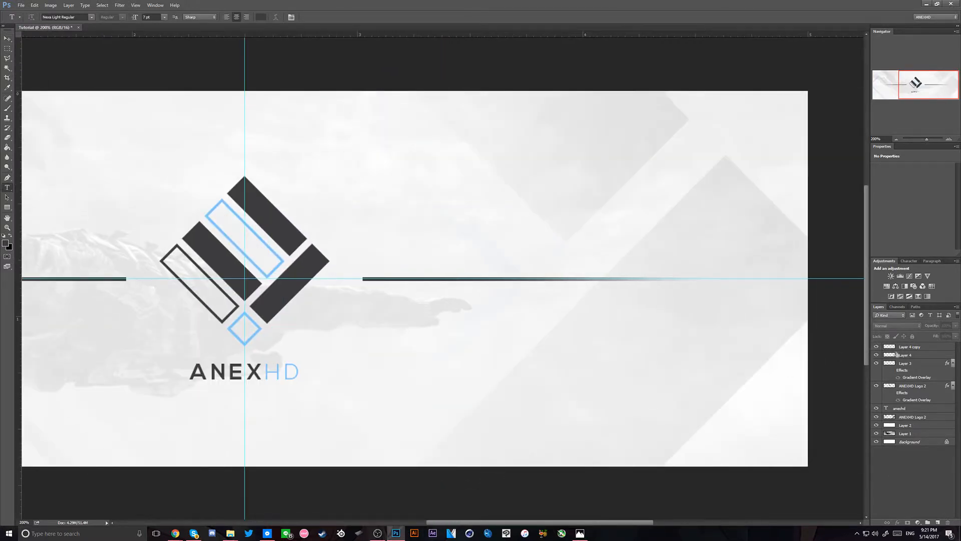
left_click(896, 354)
left_click(877, 355)
left_click(878, 355)
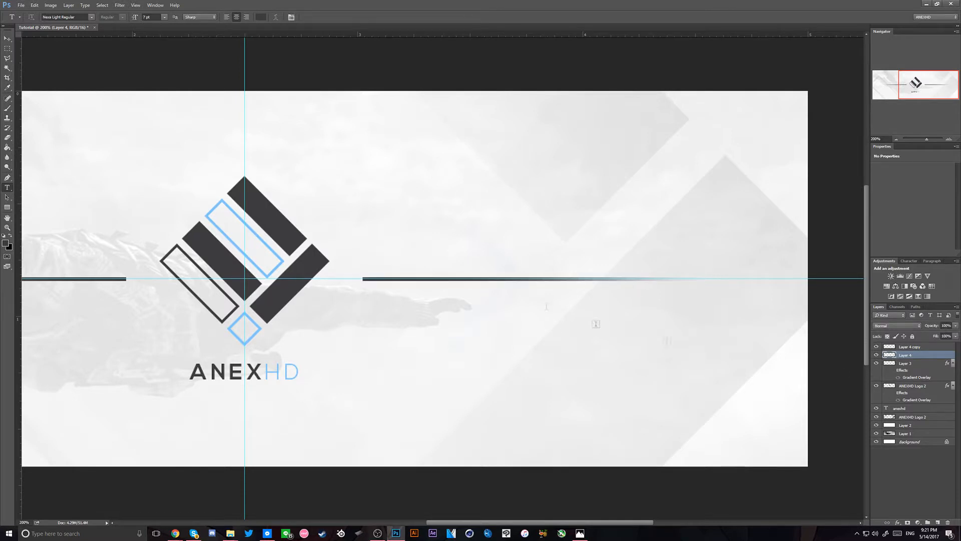
left_click(403, 249)
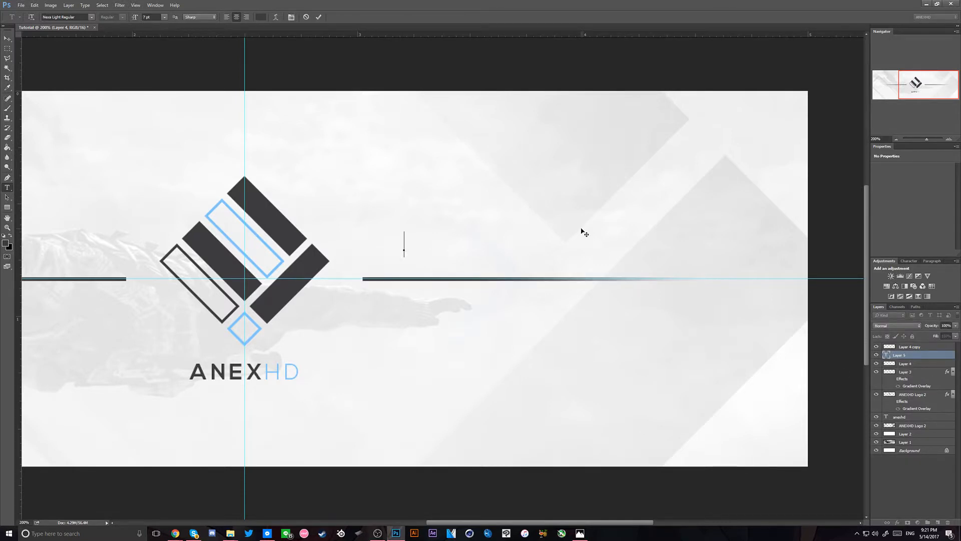
type("GRAPHI")
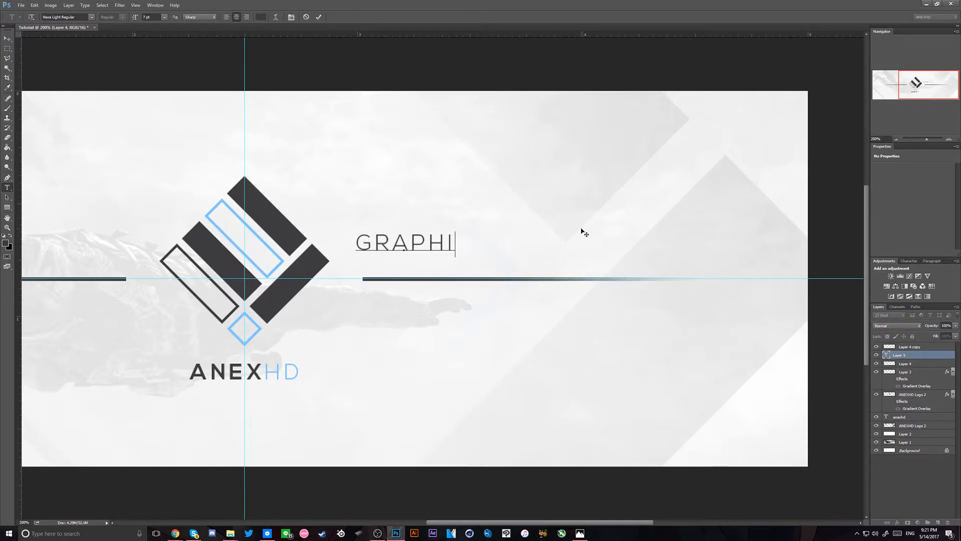
type("C DESIGNER")
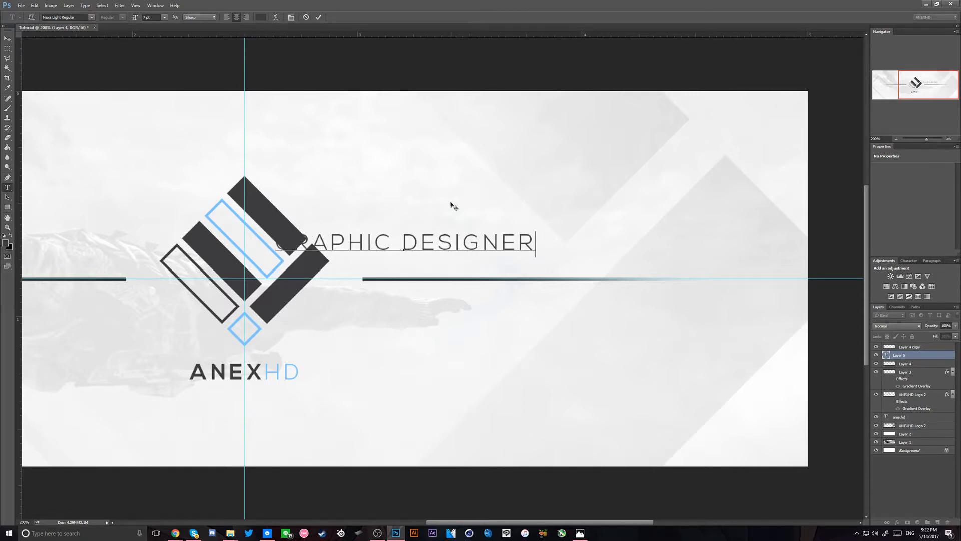
left_click_drag(541, 208, 633, 217)
Set the font size of the whole GRAPHIC DESIGNER text to 6 pt
key("ctrl+a")
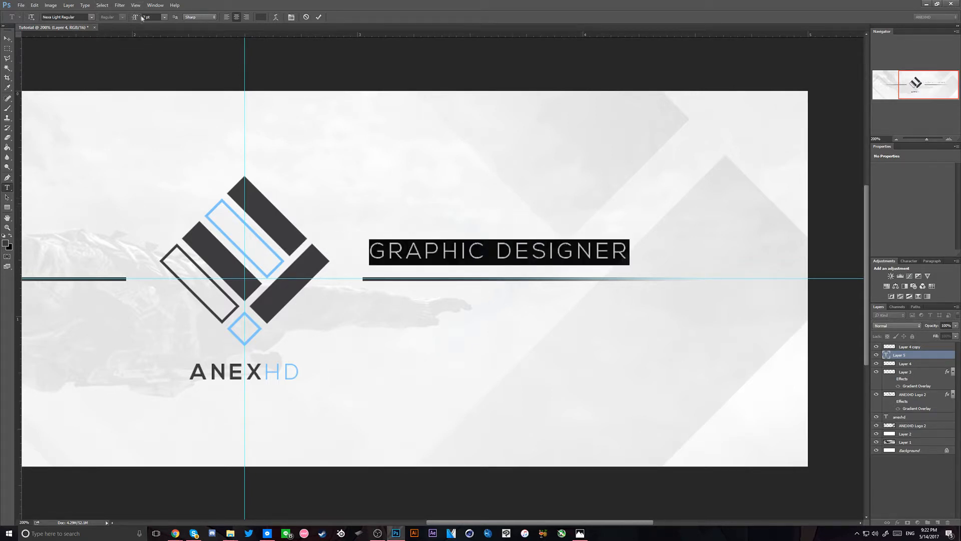
left_click_drag(146, 18, 100, 17)
type("6")
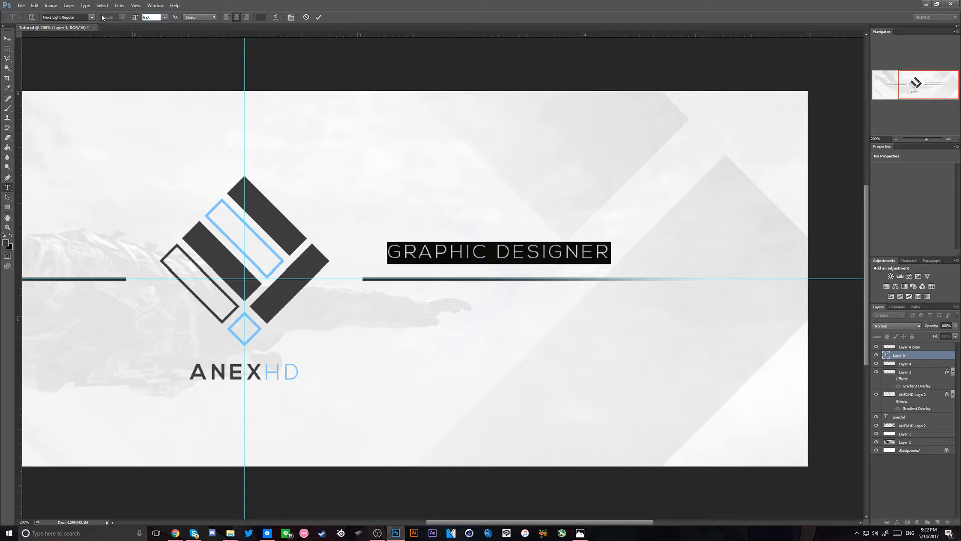
Set the font size of the GRAPHIC DESIGNER caption to 4 pt
key("BackSpace")
type("54")
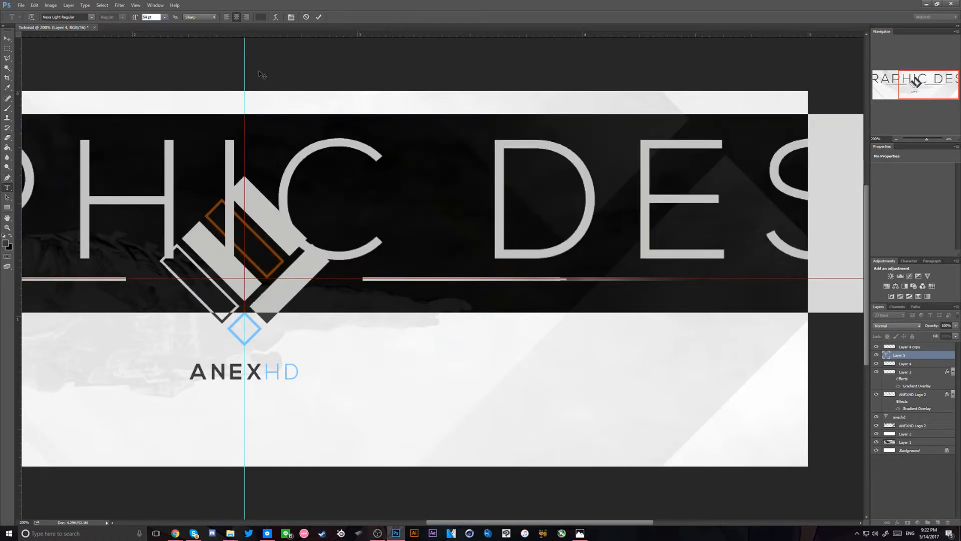
key("BackSpace")
key("BackSpace")
type("4")
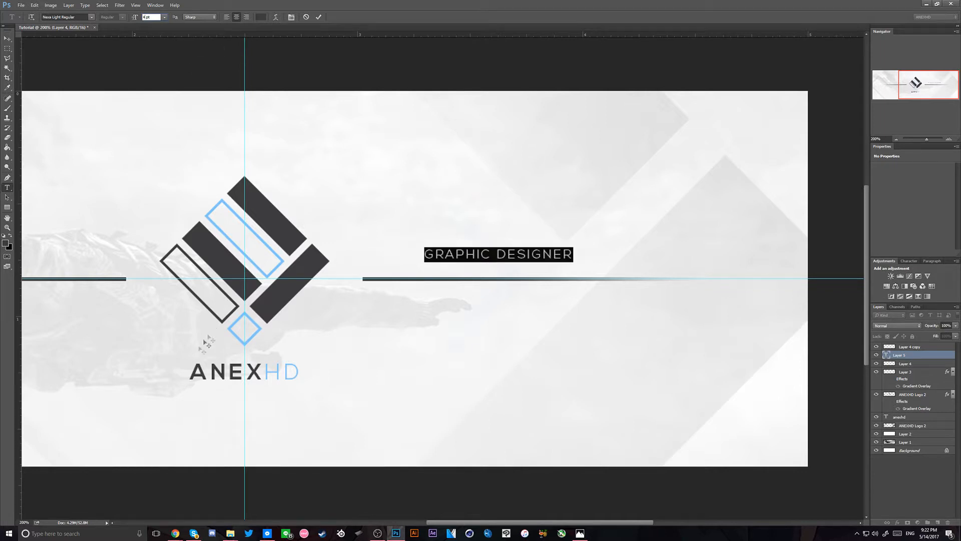
key("Return")
Switch to File Explorer and look for an earlier banner in the Final Work 2017 folder, opening its ANEXHD Revamp 2.0 subfolder
left_click(231, 533)
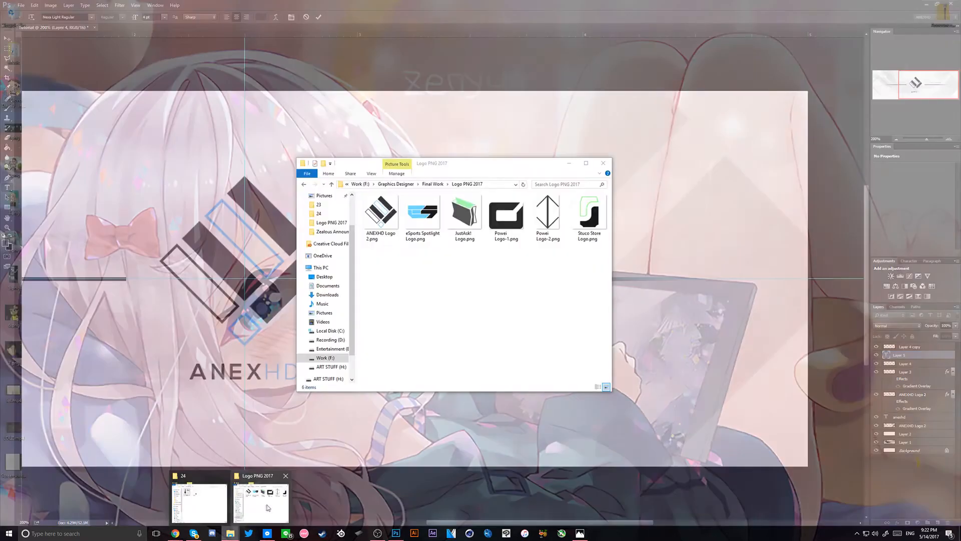
left_click(265, 501)
left_click(430, 186)
left_click(431, 184)
double_click(398, 206)
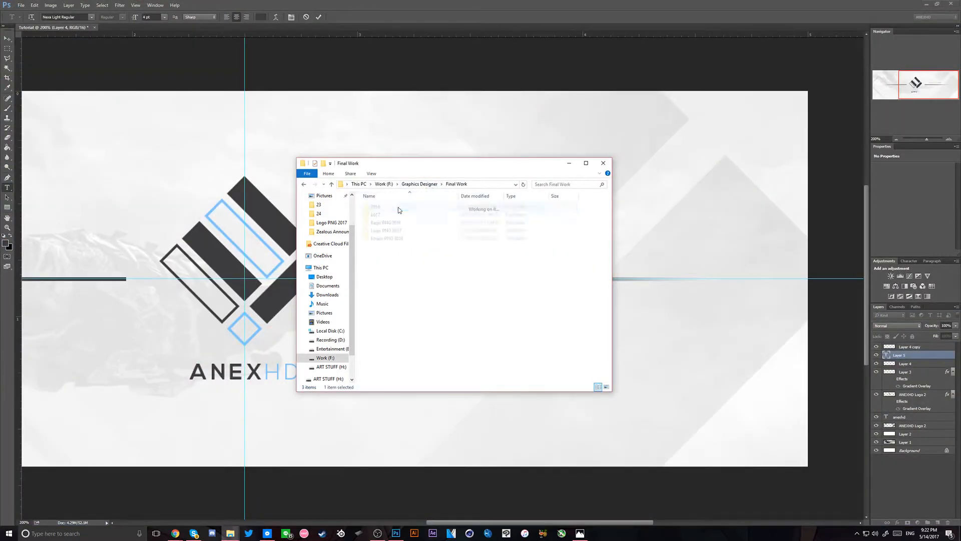
double_click(395, 215)
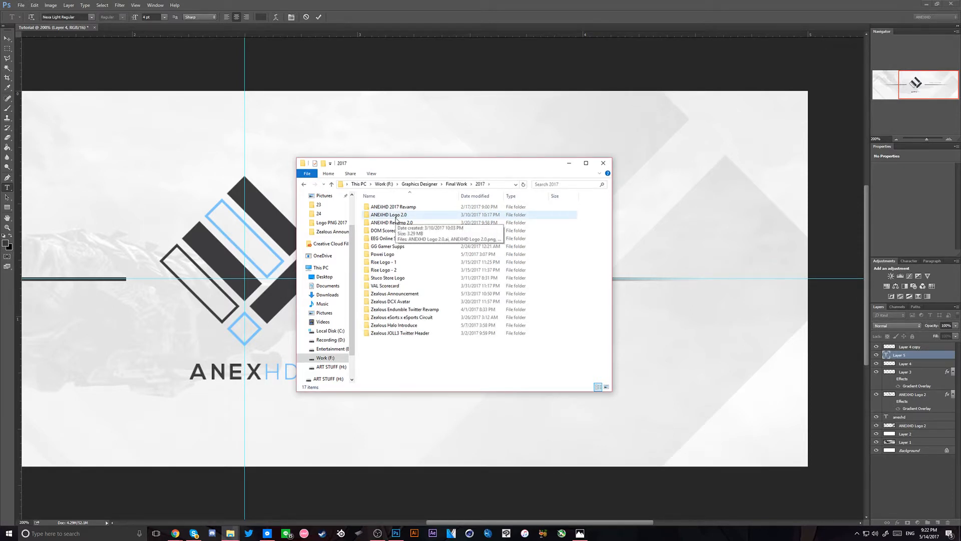
double_click(415, 223)
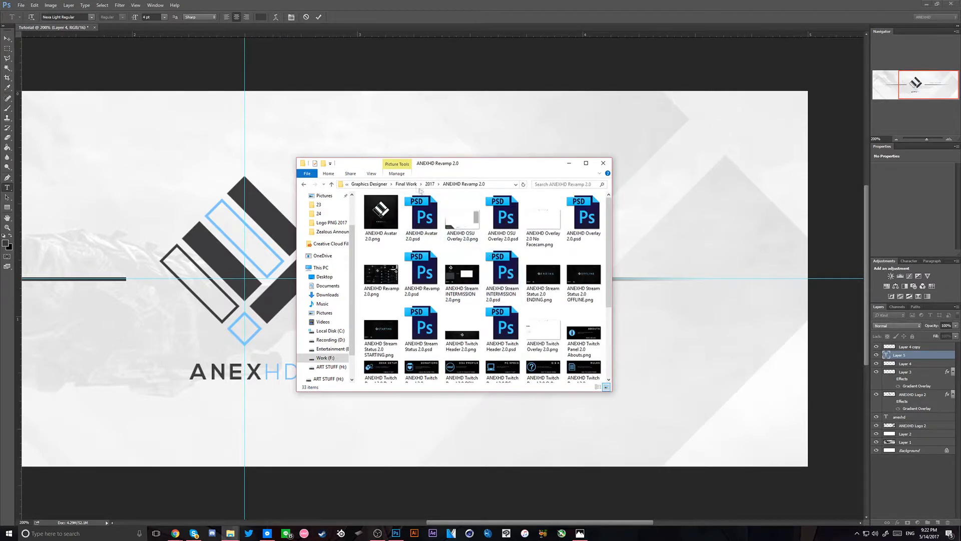
Browse the 2016 work folders for a reference and view ANEXHD Banner.png from the ANEXHD 2016 Revamp folder
left_click(407, 184)
double_click(391, 223)
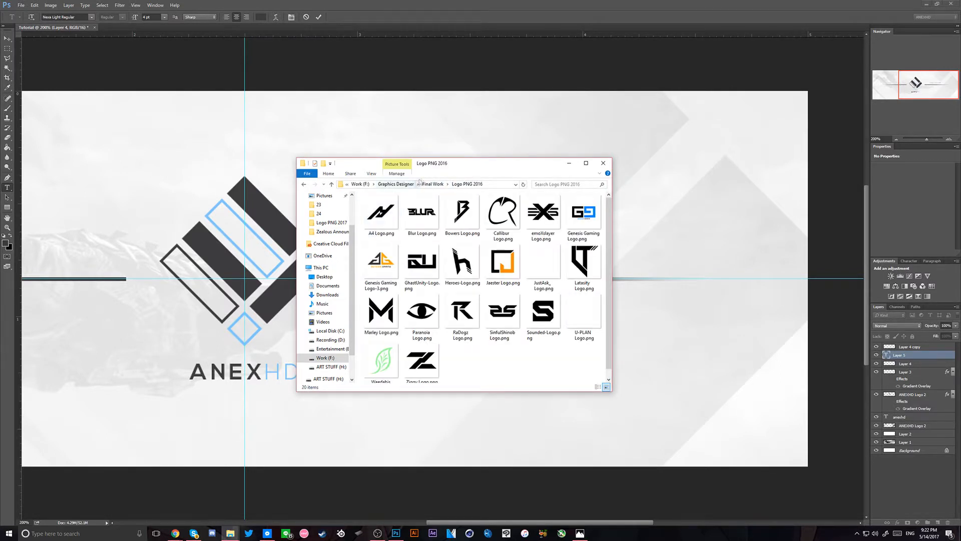
left_click(456, 184)
double_click(390, 207)
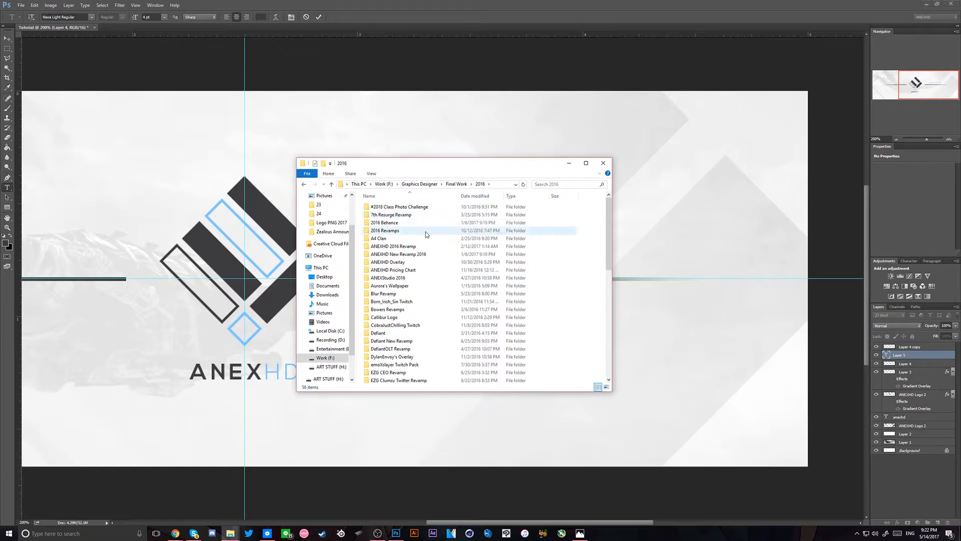
double_click(414, 253)
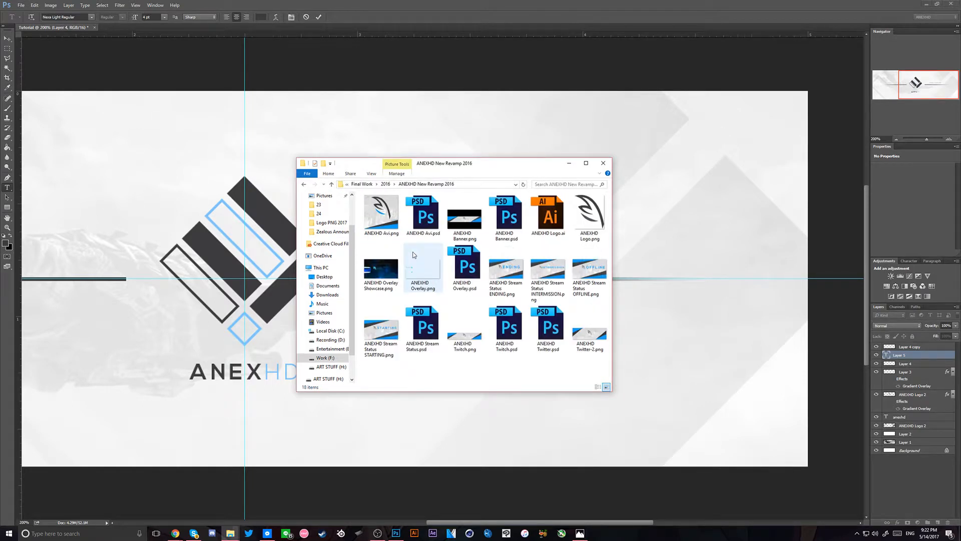
left_click(303, 183)
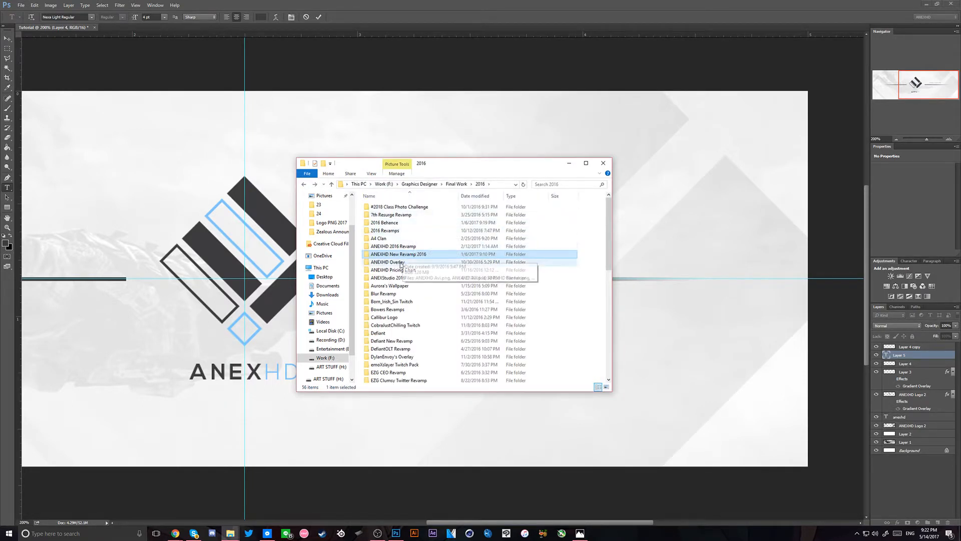
double_click(403, 246)
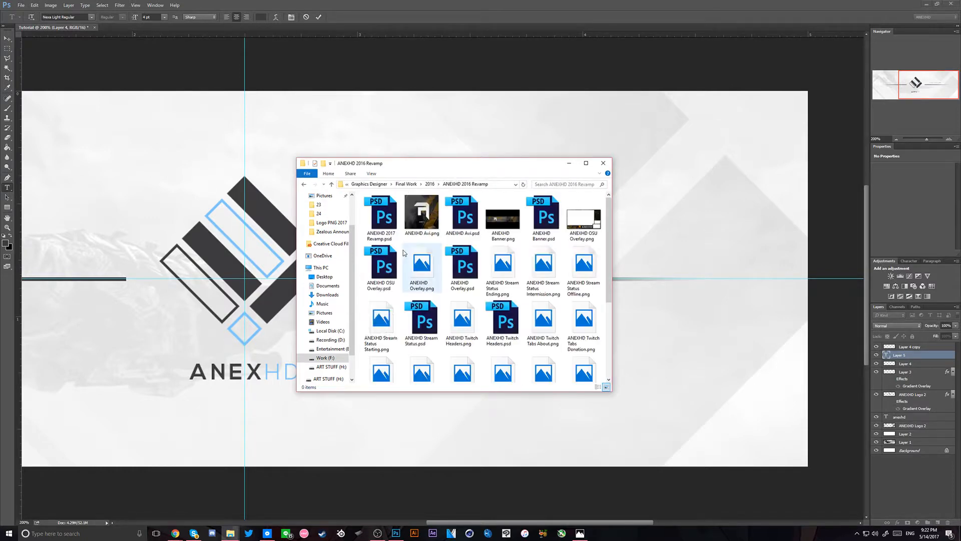
double_click(499, 236)
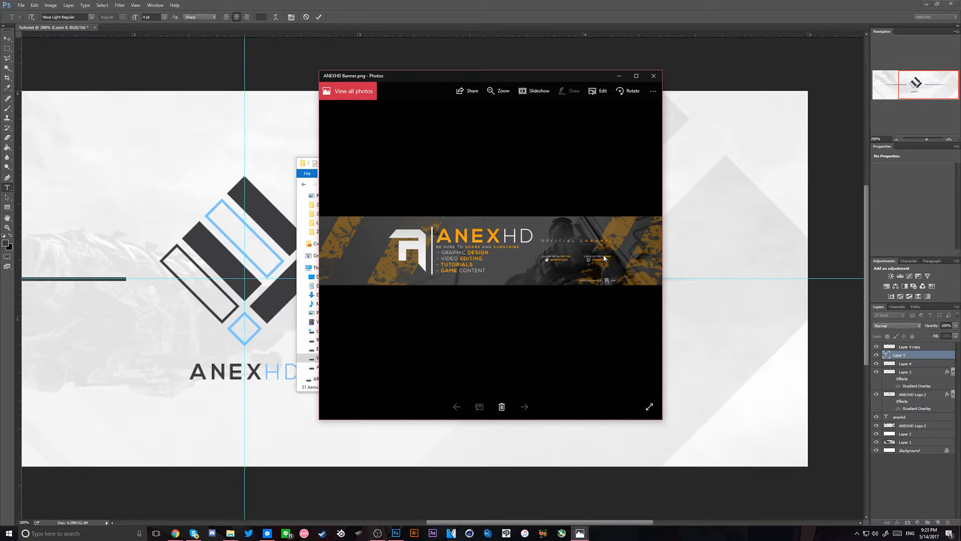
left_click(653, 75)
left_click(570, 93)
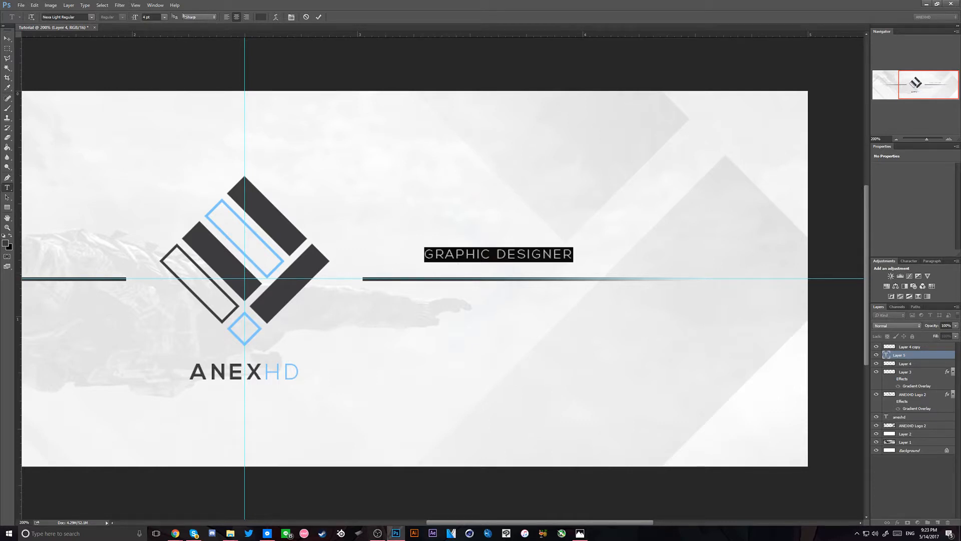
Try a 5 pt font size on the GRAPHIC DESIGNER caption and return it to 4 pt
left_click_drag(146, 17, 106, 20)
type("5")
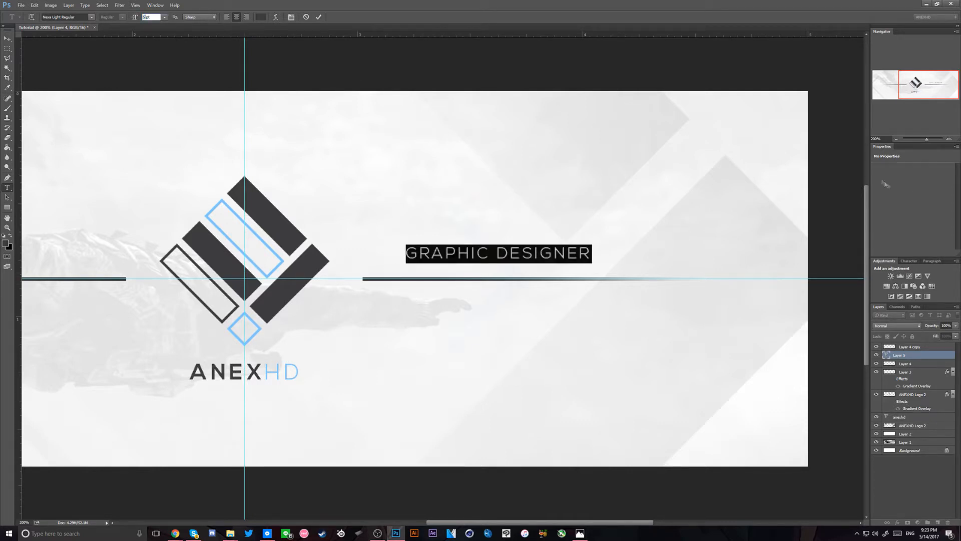
type("4")
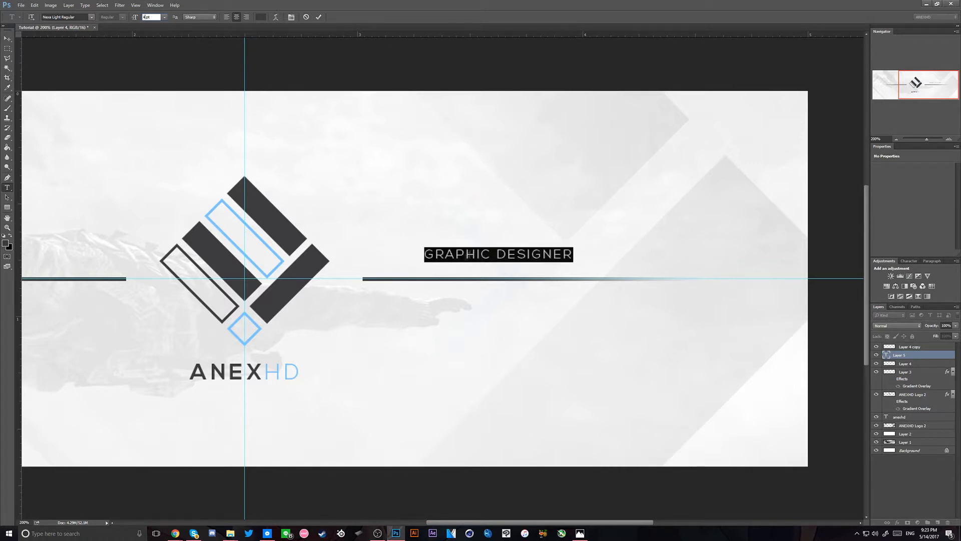
Set the character tracking of the GRAPHIC DESIGNER caption to 500
left_click(908, 261)
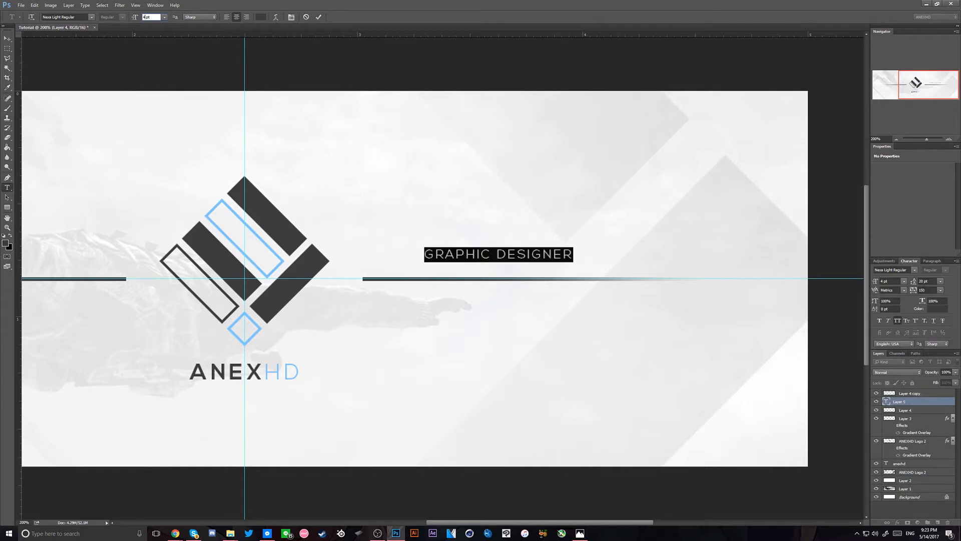
left_click_drag(930, 290, 826, 291)
type("50")
key("Return")
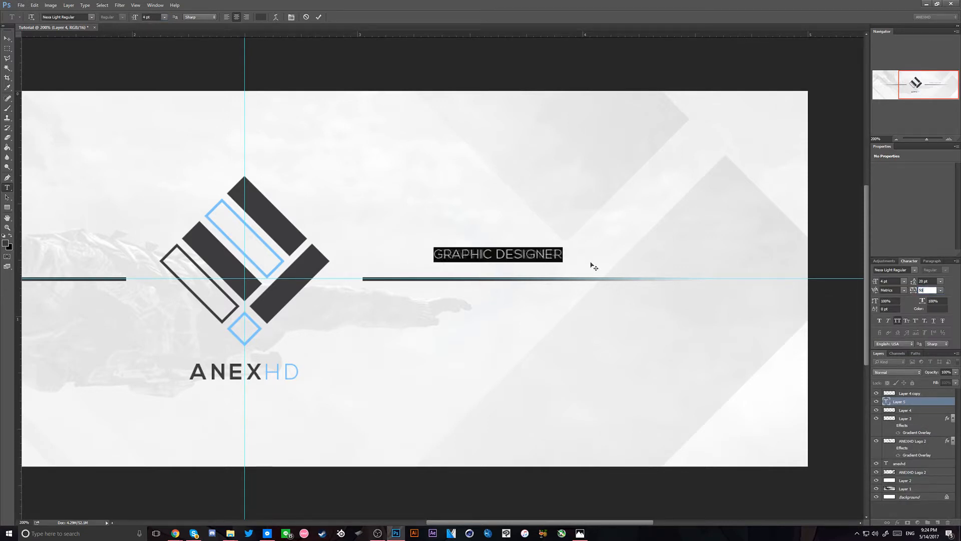
type("0")
key("Return")
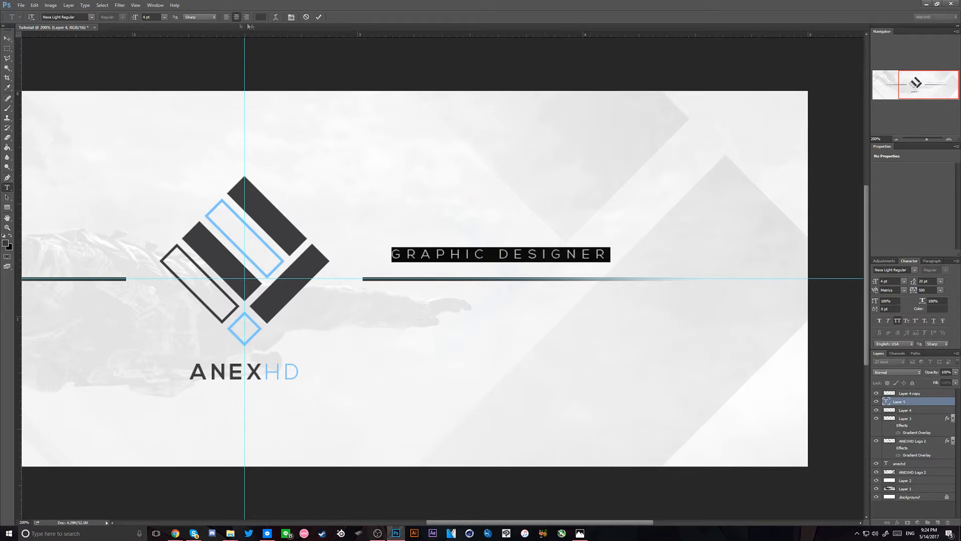
Colour the caption with the light blue sampled from the logo's small diamond and place it directly above the start of the line beside the logo
left_click(261, 17)
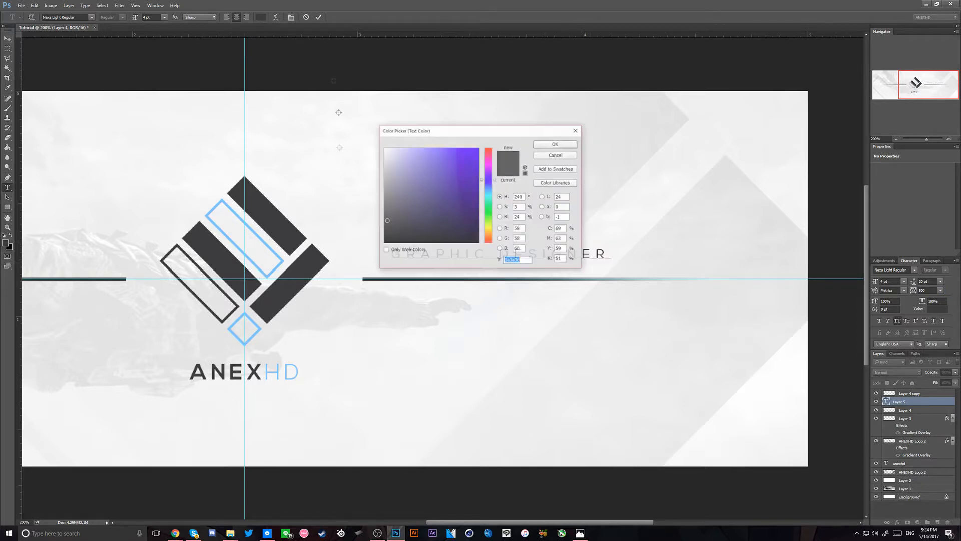
left_click(254, 322)
left_click(556, 144)
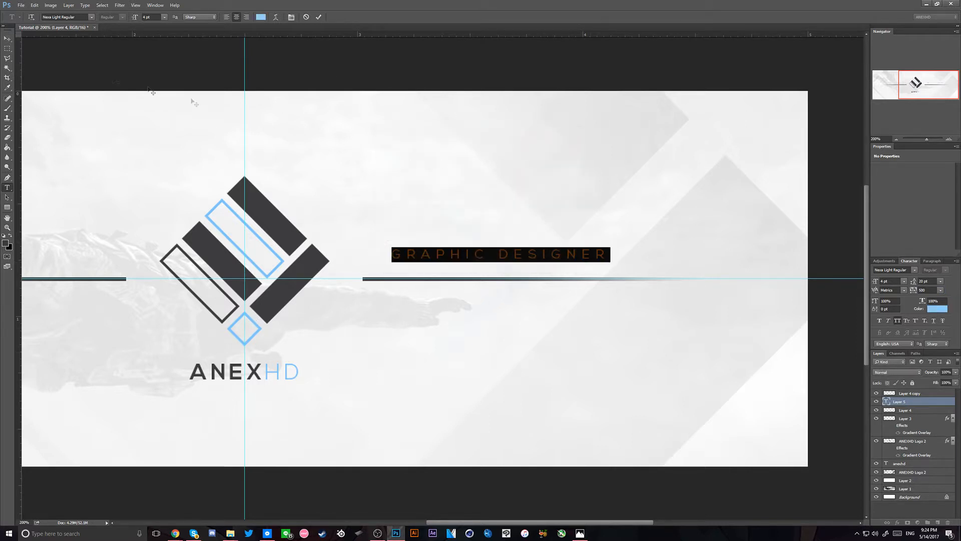
left_click(8, 39)
left_click_drag(534, 196, 502, 213)
Select only the word DESIGNER in the caption and switch it to a bold font
key("t")
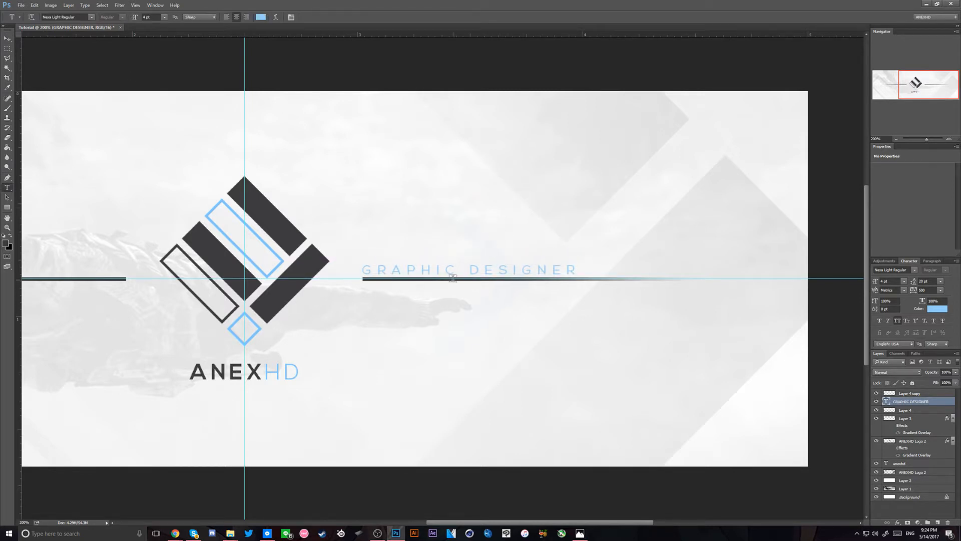
left_click_drag(469, 269, 625, 263)
triple_click(425, 270)
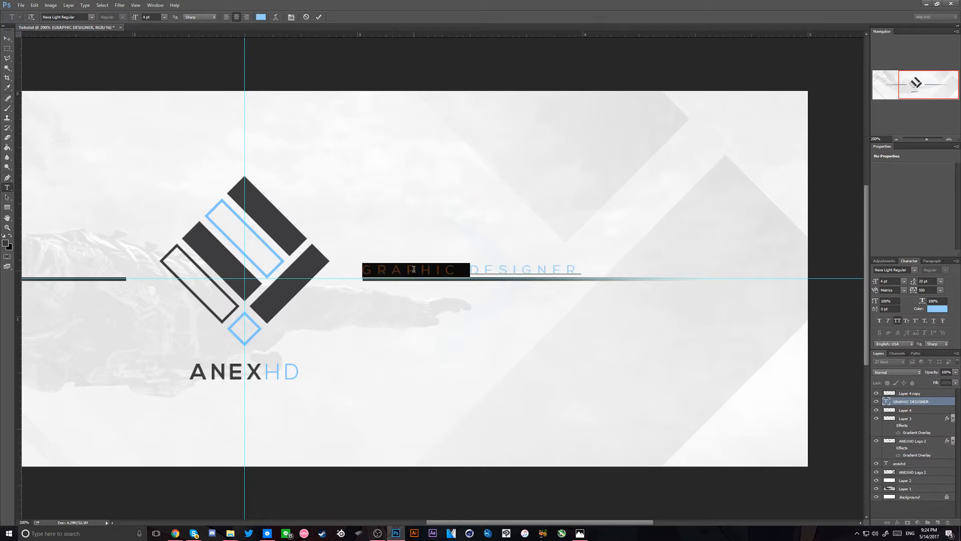
left_click(493, 267)
triple_click(433, 269)
left_click(435, 270)
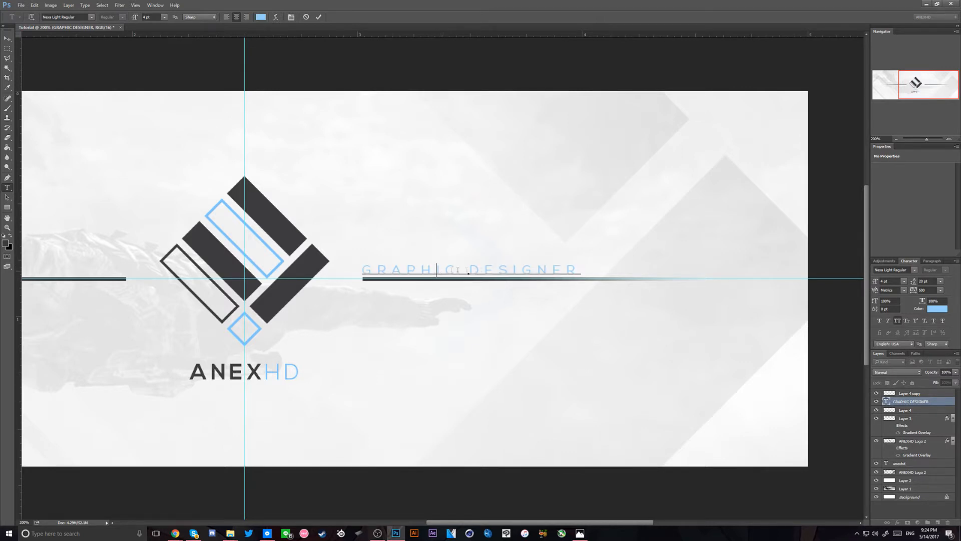
left_click_drag(472, 269, 503, 270)
double_click(504, 270)
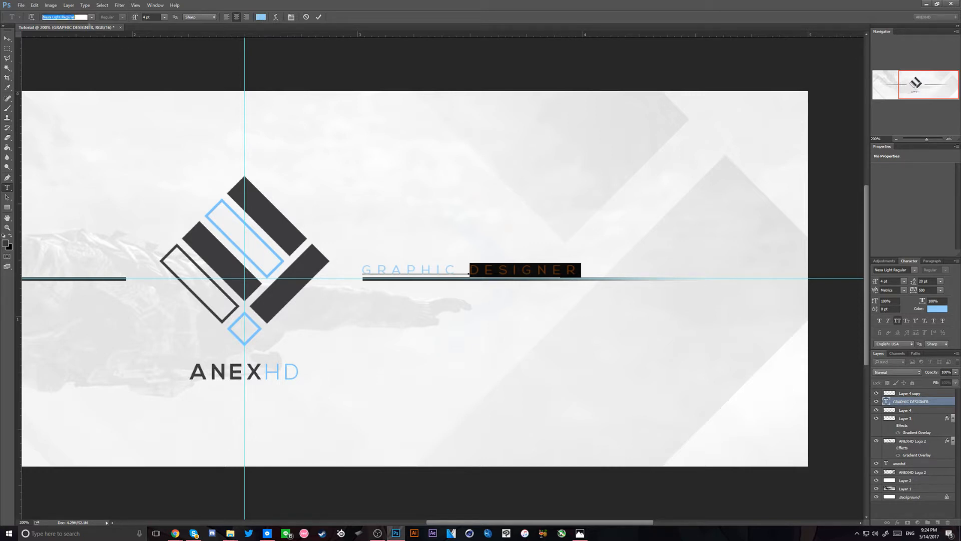
Recolour only the word GRAPHIC in the caption with the logo's dark grey
left_click_drag(457, 269, 188, 230)
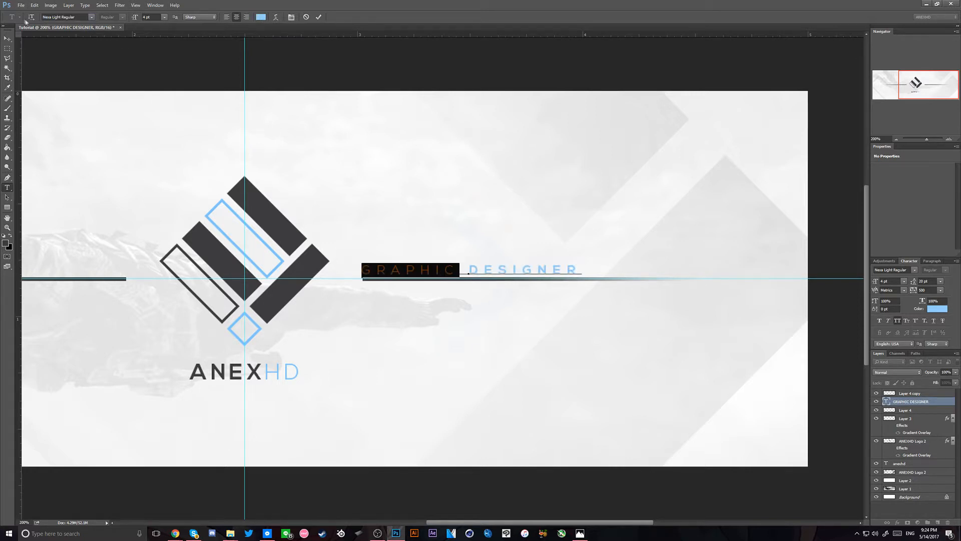
left_click(55, 17)
left_click(258, 18)
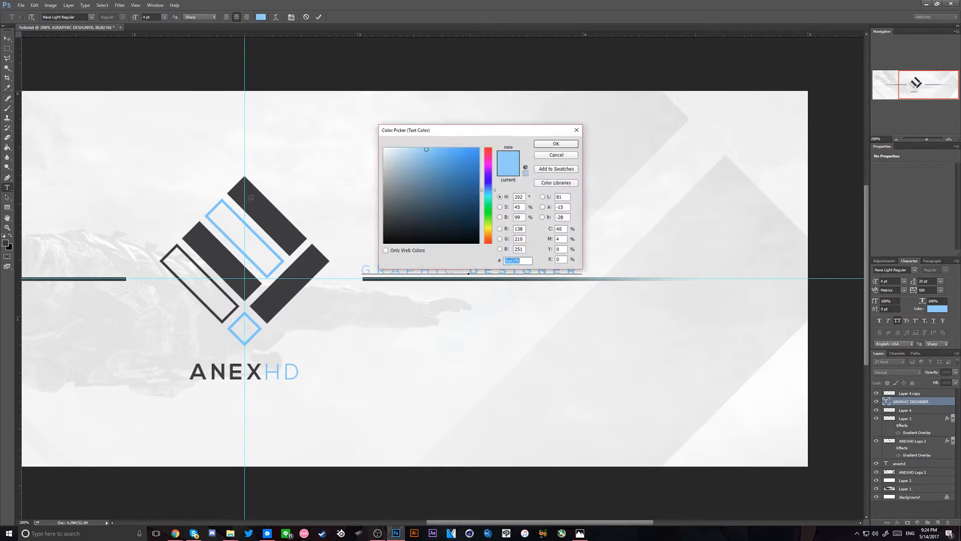
key("Return")
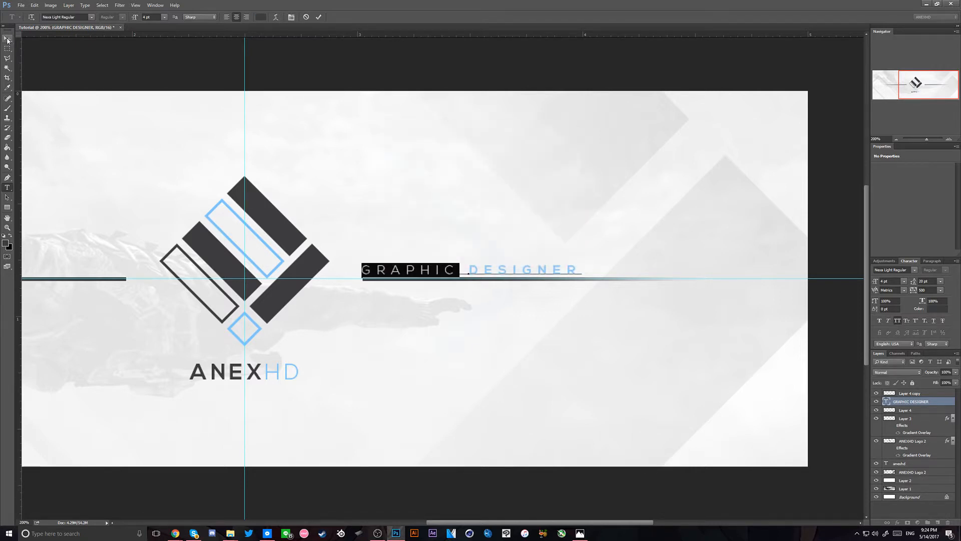
left_click(7, 39)
Deselect the layers and add a new text layer reading BEHANCE above the line to the left of the logo
left_click(904, 511)
key("ctrl+minus")
key("ctrl+minus")
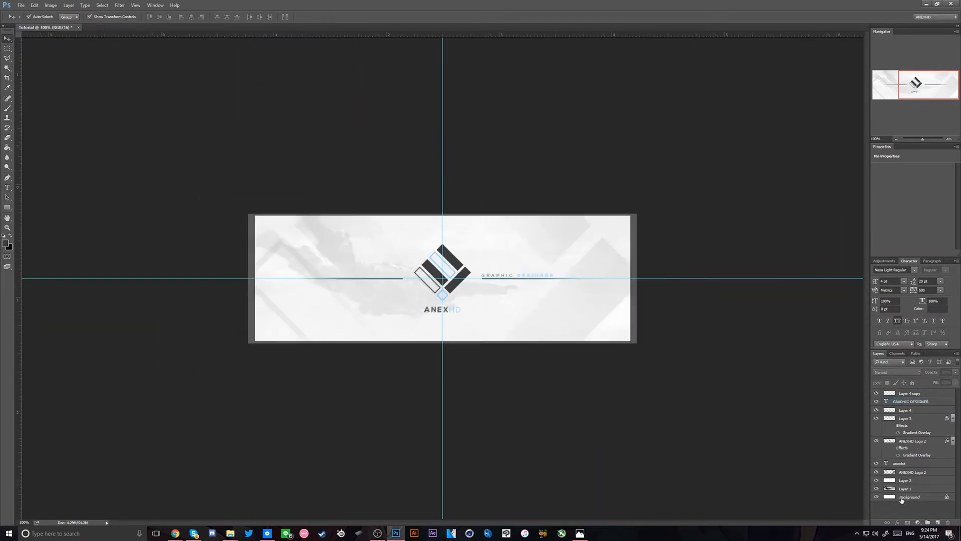
key("ctrl+plus")
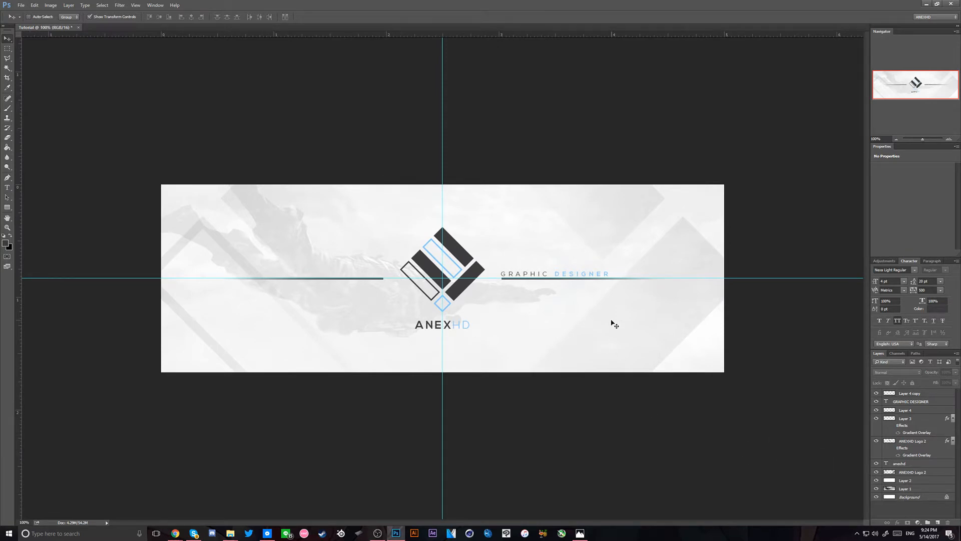
key("ctrl+plus")
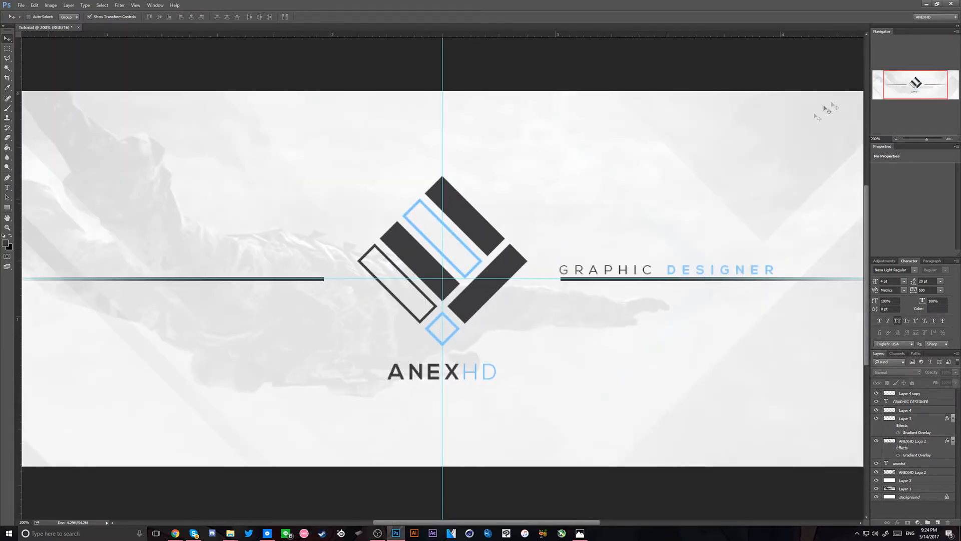
left_click_drag(919, 84, 907, 84)
key("t")
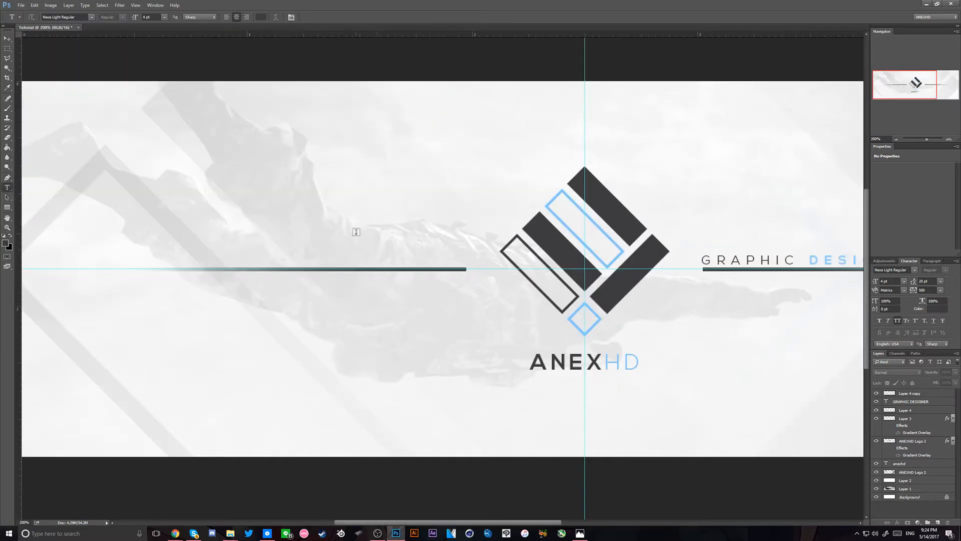
left_click(356, 232)
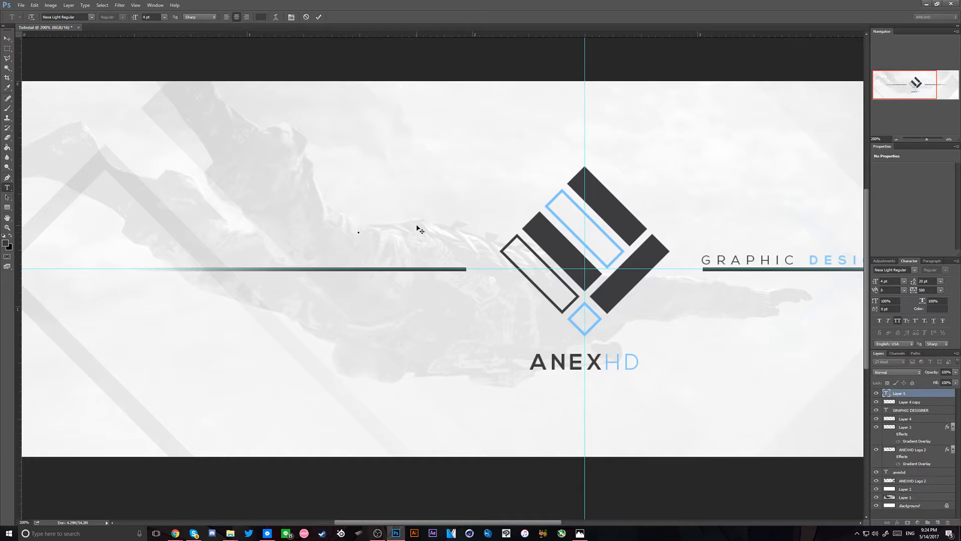
type("BEHANCE")
Switch to Chrome, look up the Behance profile address in a new tab by entering BE, and return to Photoshop
mouse_move(175, 533)
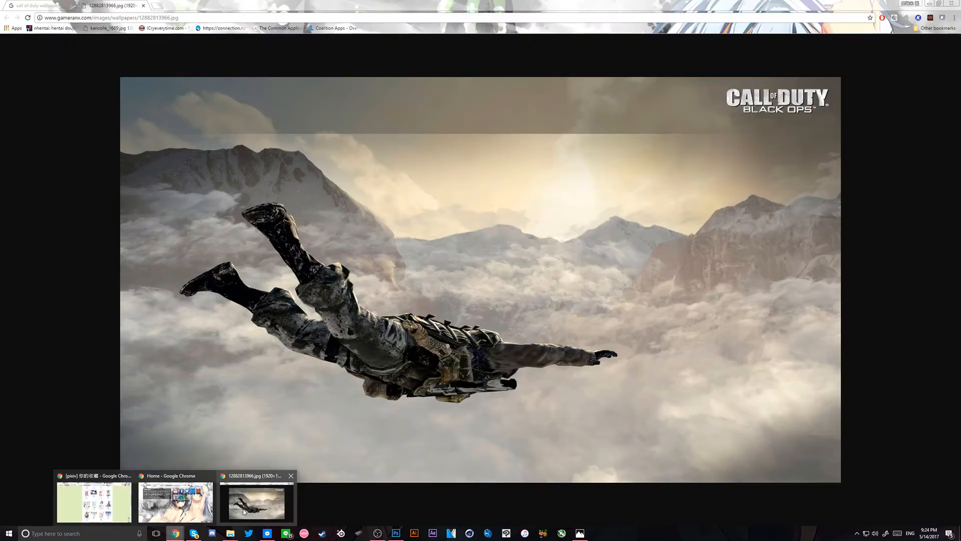
left_click(245, 510)
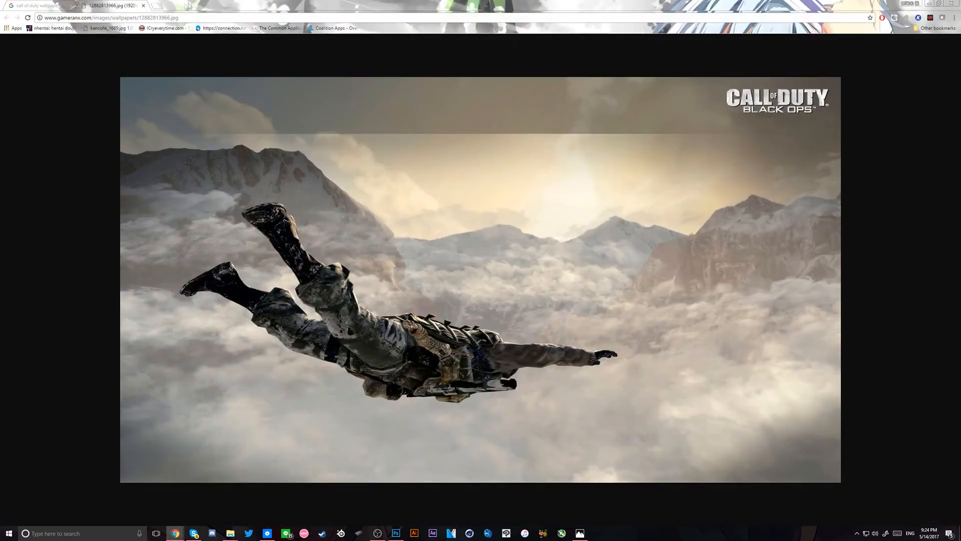
left_click(156, 6)
type("BE")
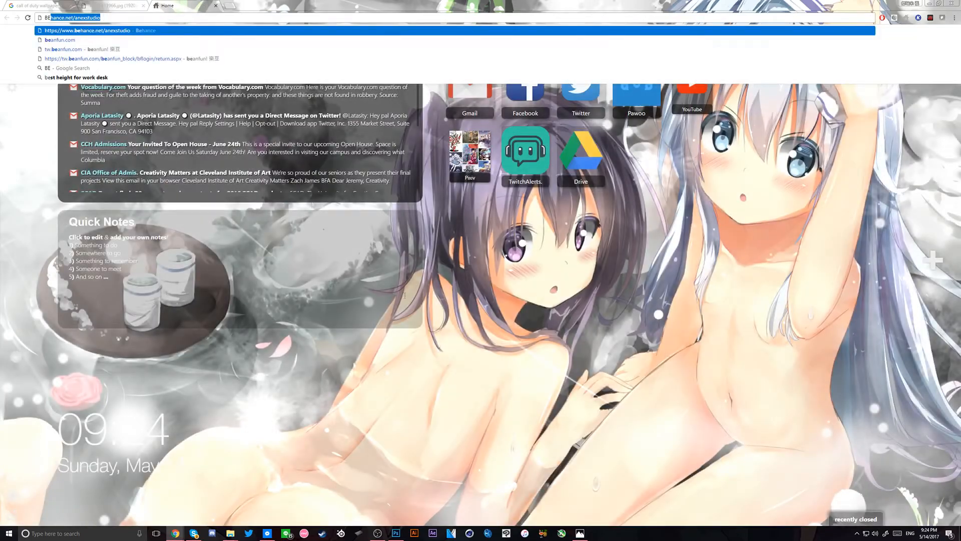
left_click(396, 534)
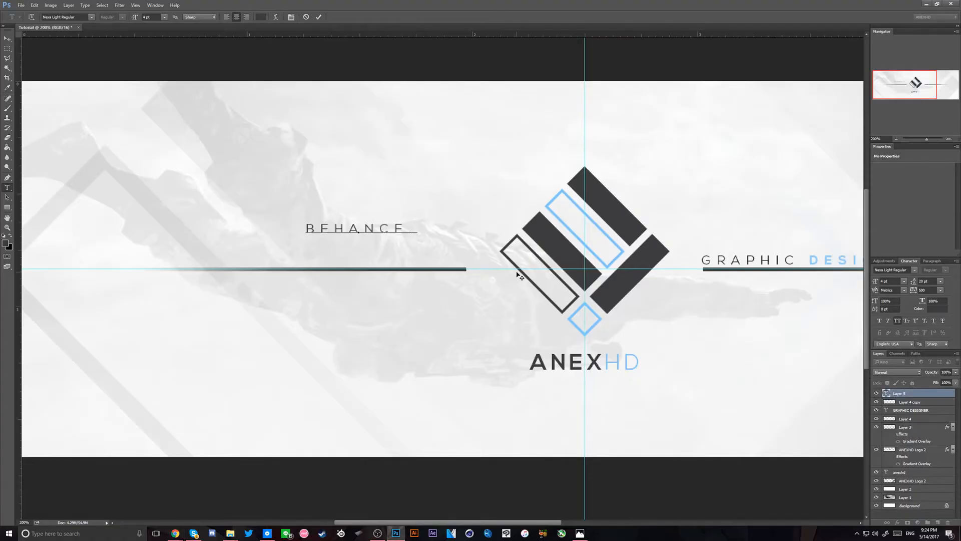
Complete the caption beside the logo so that it reads BEHANCE.NET/ANEXSTUDIO
type("NET/")
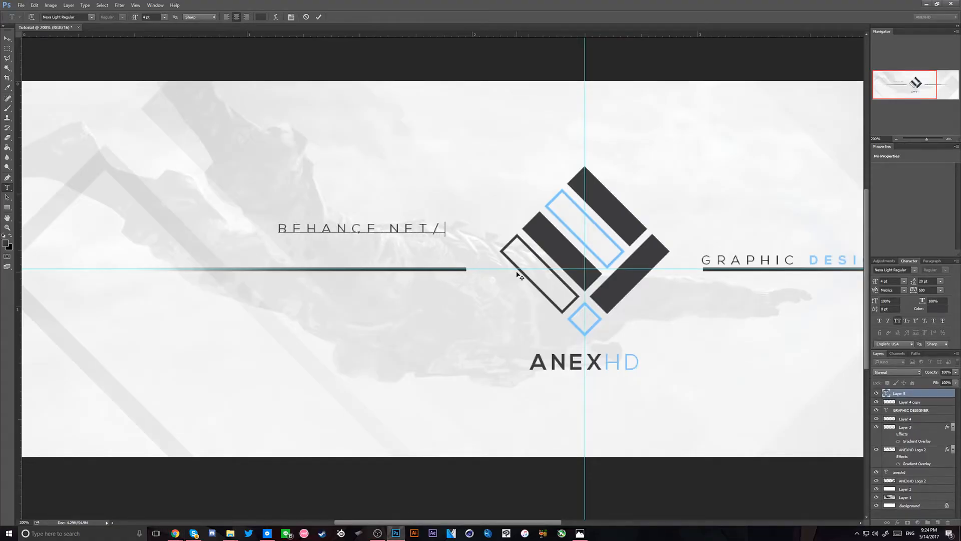
type("ANEXSTUDI")
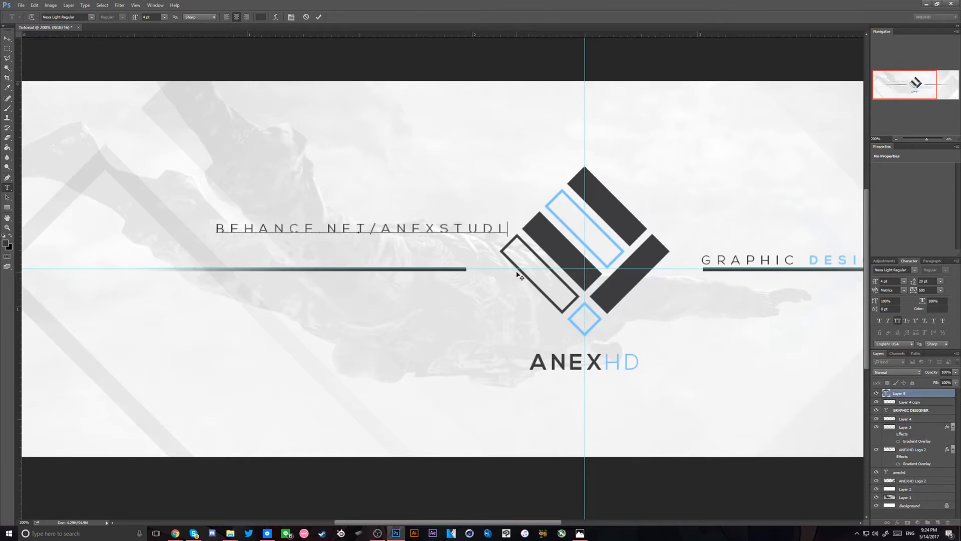
type("O")
Set only ANEXSTUDIO in the caption to Nexa Bold Regular and colour it with the logo's light blue, 74ccff
double_click(469, 231)
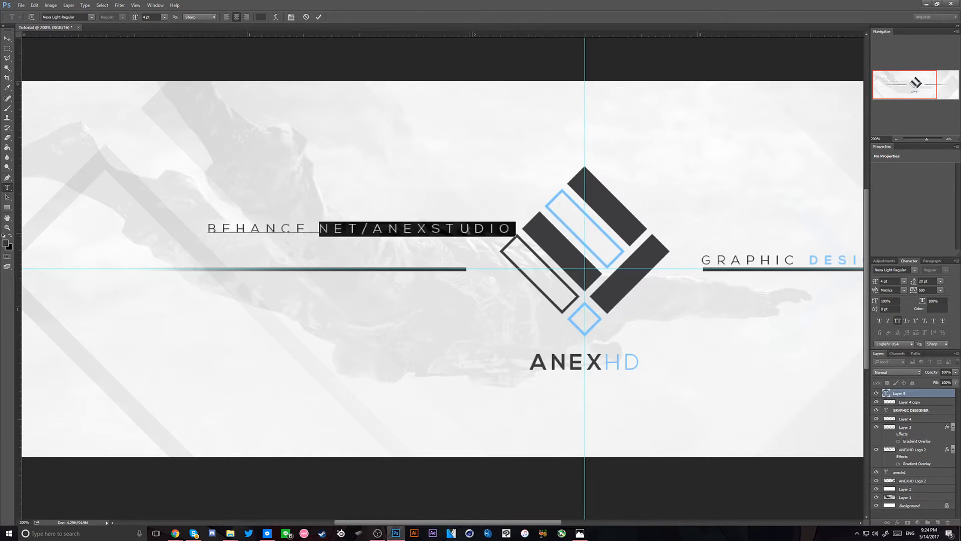
left_click_drag(371, 228, 536, 223)
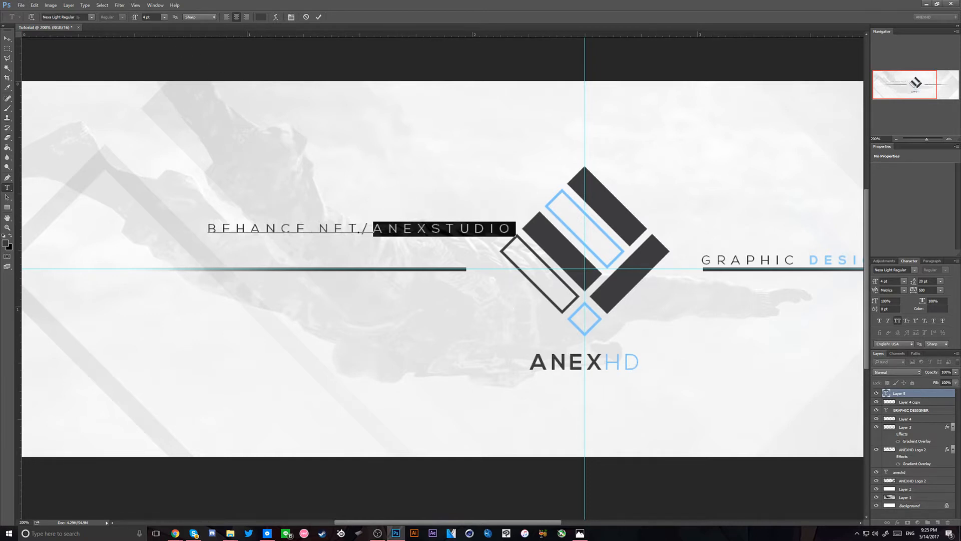
left_click(78, 17)
key("Up")
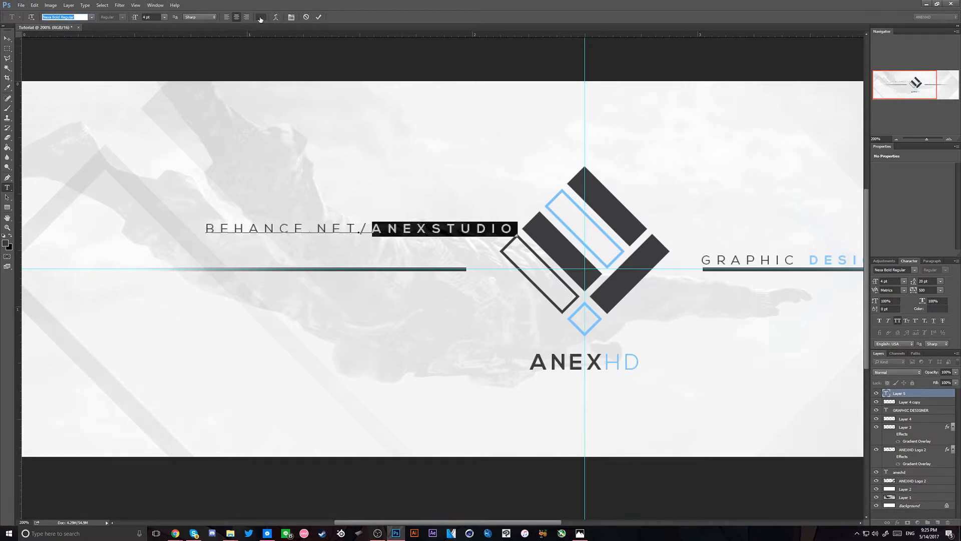
left_click(260, 17)
left_click(600, 318)
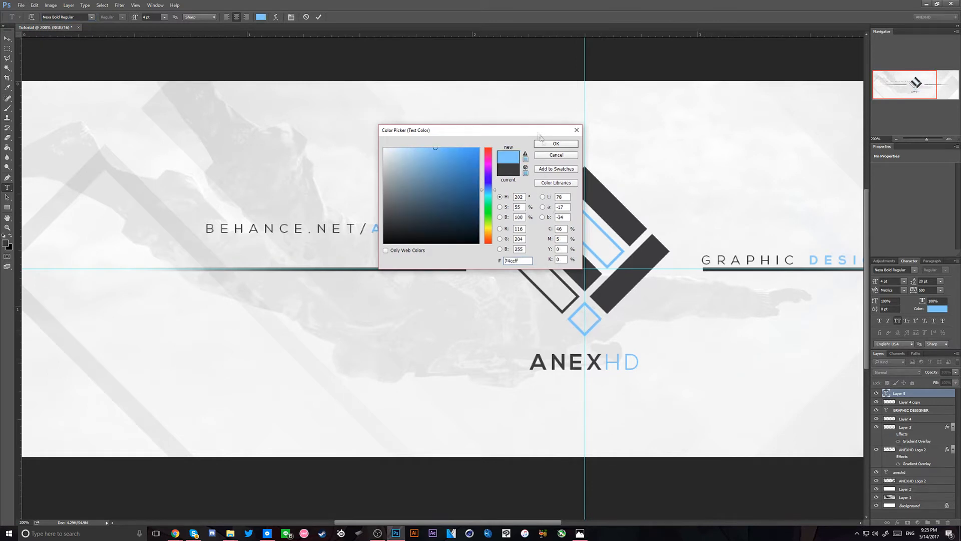
left_click(555, 143)
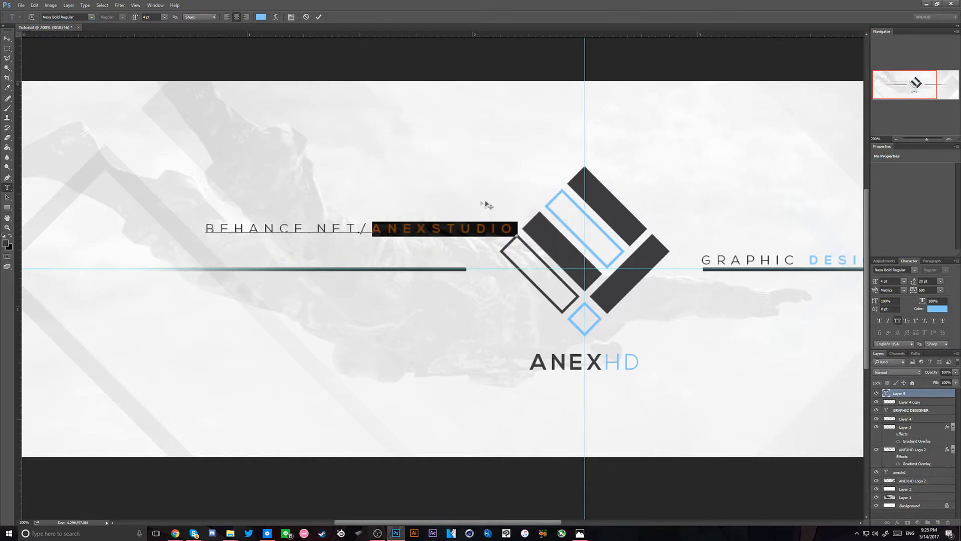
Place the Behance caption directly above the line left of the logo, flush with its inner end, and deselect the layers
left_click(448, 227)
key("ctrl+a")
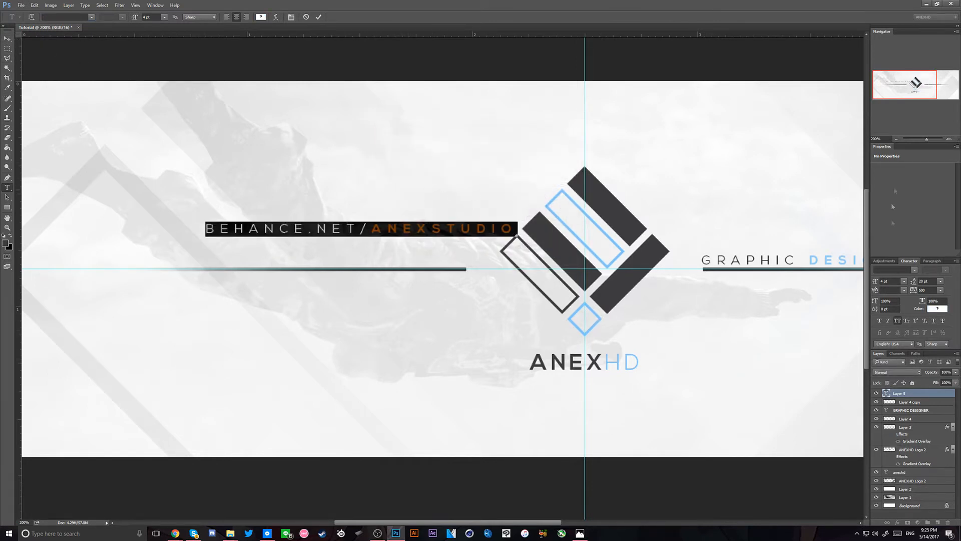
left_click(7, 38)
left_click_drag(627, 184, 584, 214)
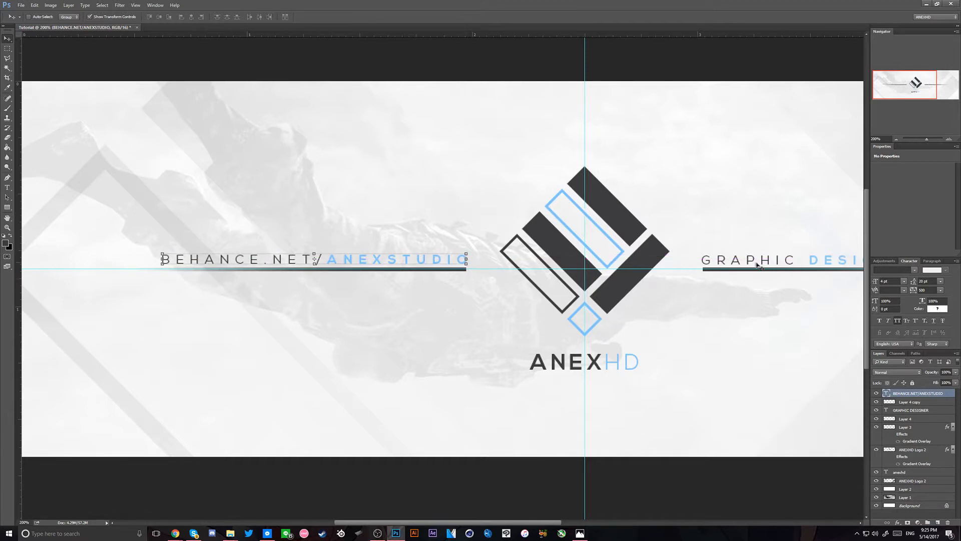
key("ctrl+minus")
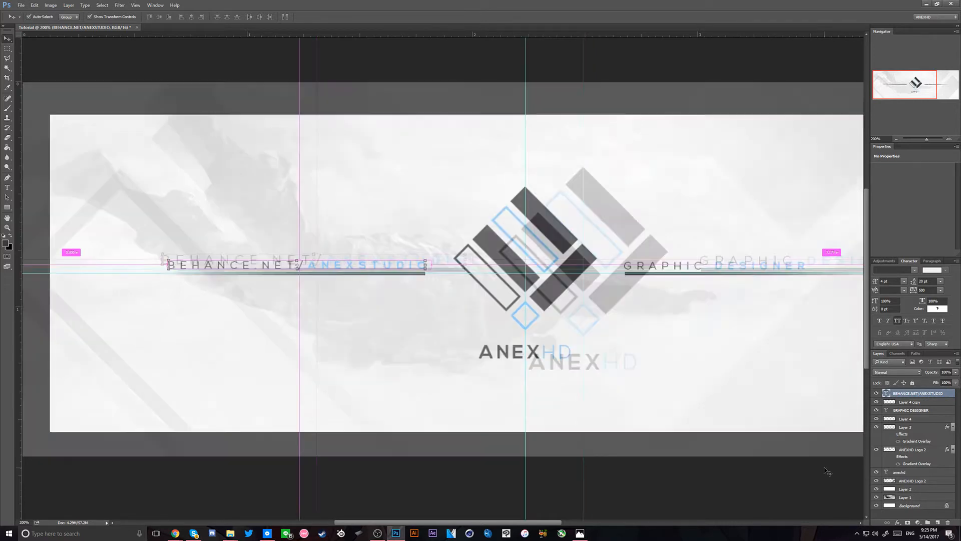
left_click(925, 517)
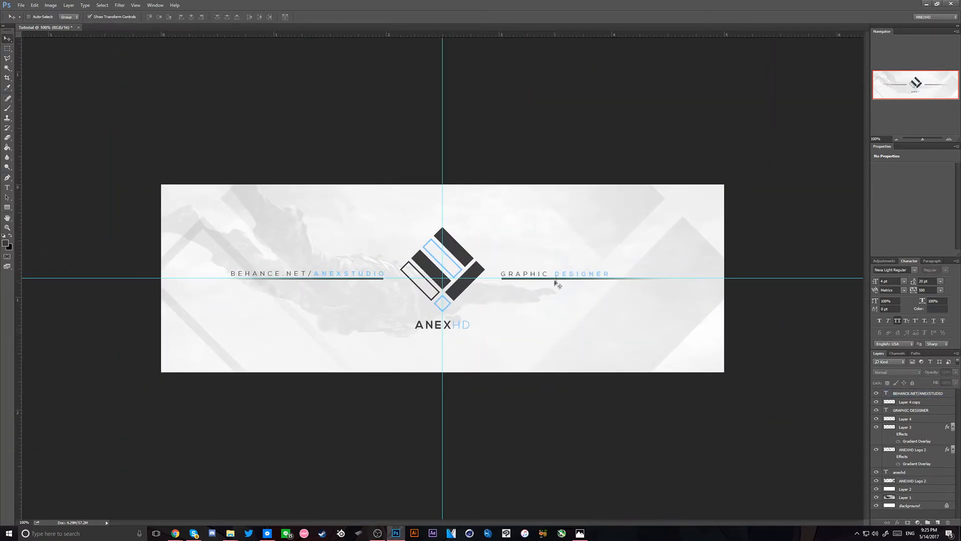
Reduce the whole Behance caption to 3 pt and realign it with the inner end of its line
key("t")
left_click(335, 274)
key("ctrl+a")
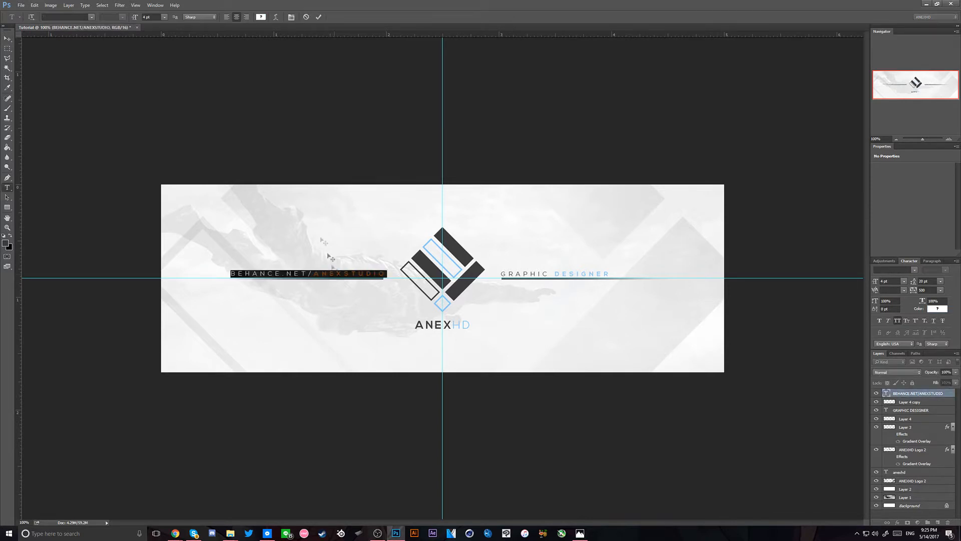
left_click(146, 18)
key("Down")
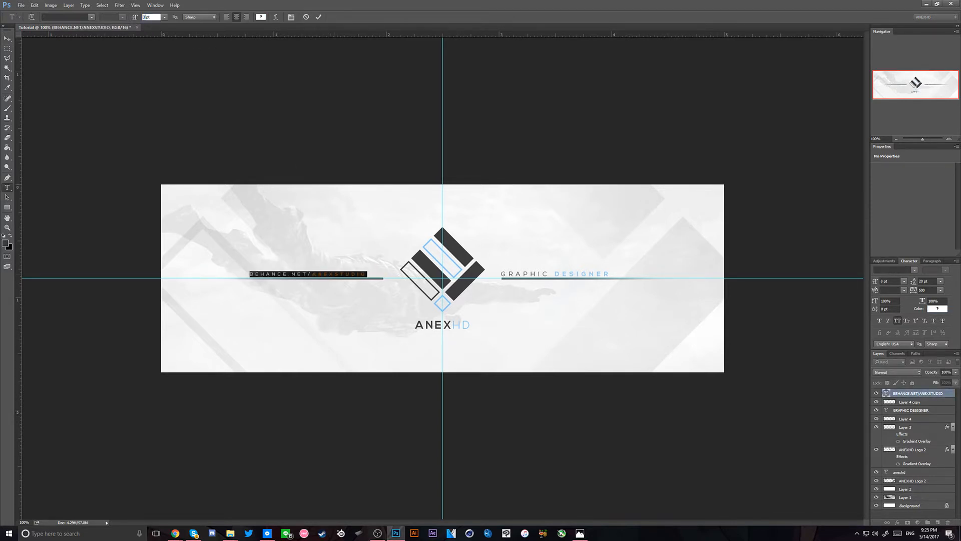
left_click(7, 38)
left_click_drag(290, 200, 310, 200)
Reduce the GRAPHIC DESIGNER caption to 3 pt and realign it with the start of its line beside the logo
key("t")
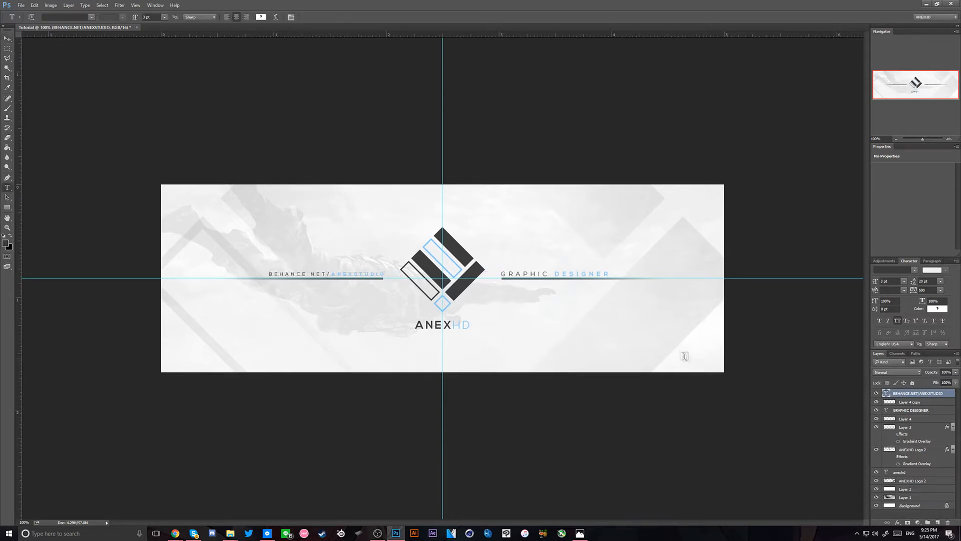
triple_click(554, 276)
double_click(147, 18)
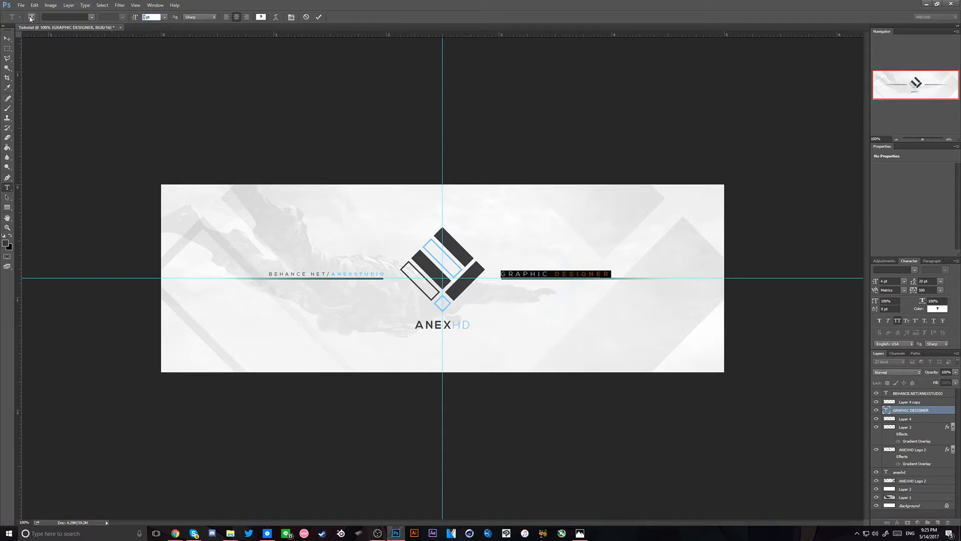
type("3")
key("Return")
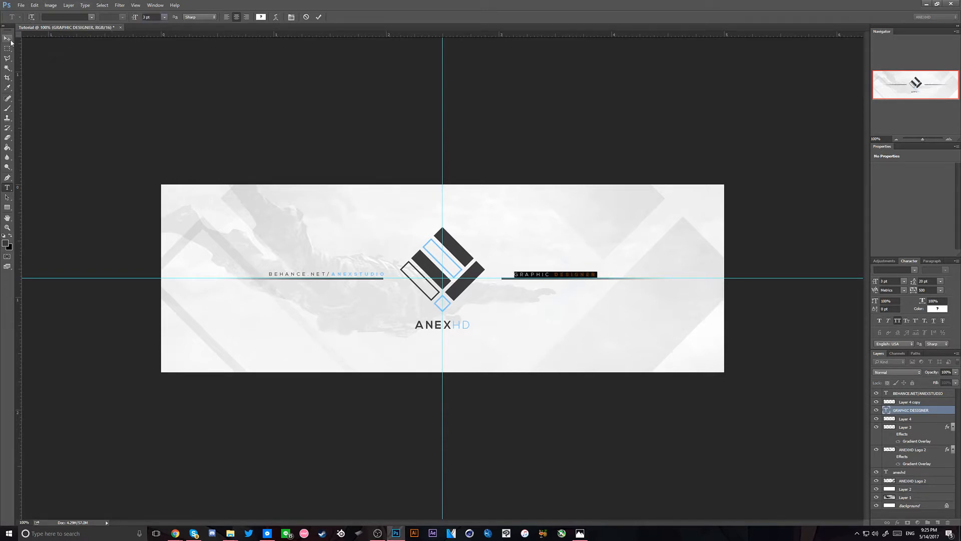
left_click(10, 42)
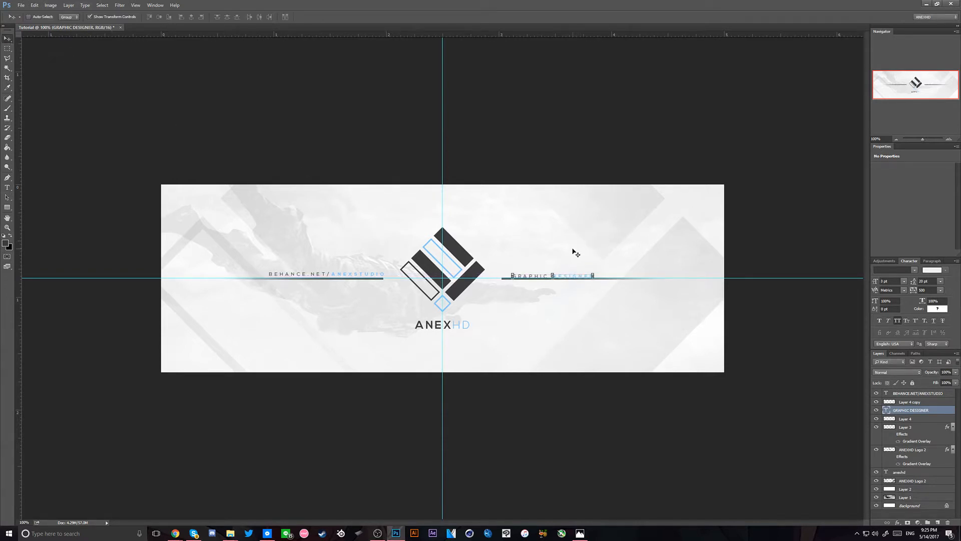
left_click_drag(593, 247, 577, 245)
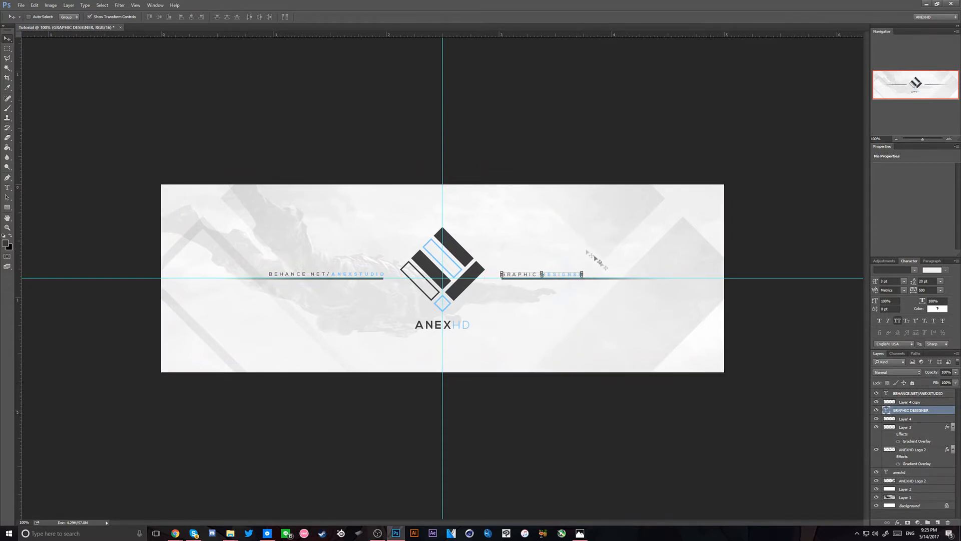
Set the letter tracking of the whole Behance caption to 300
key("t")
double_click(347, 274)
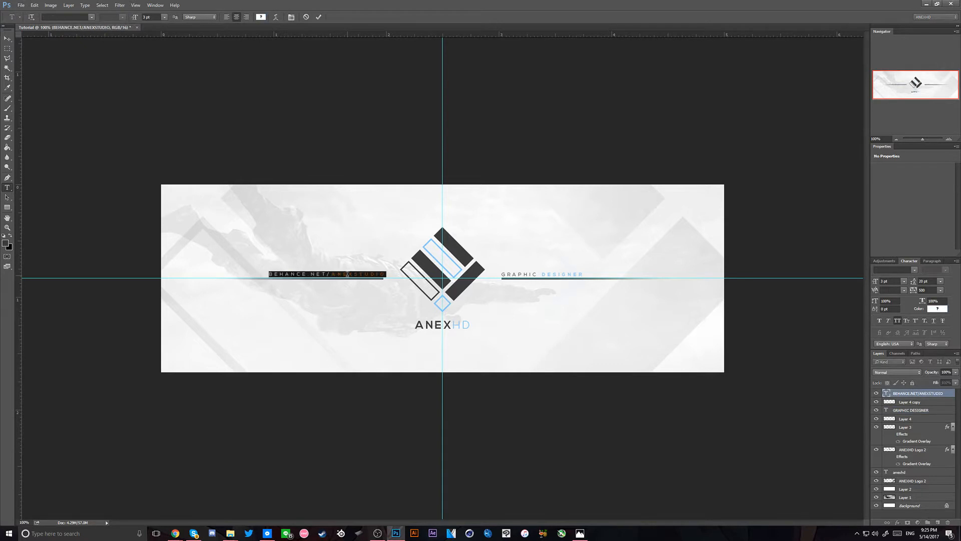
left_click(930, 288)
type("300")
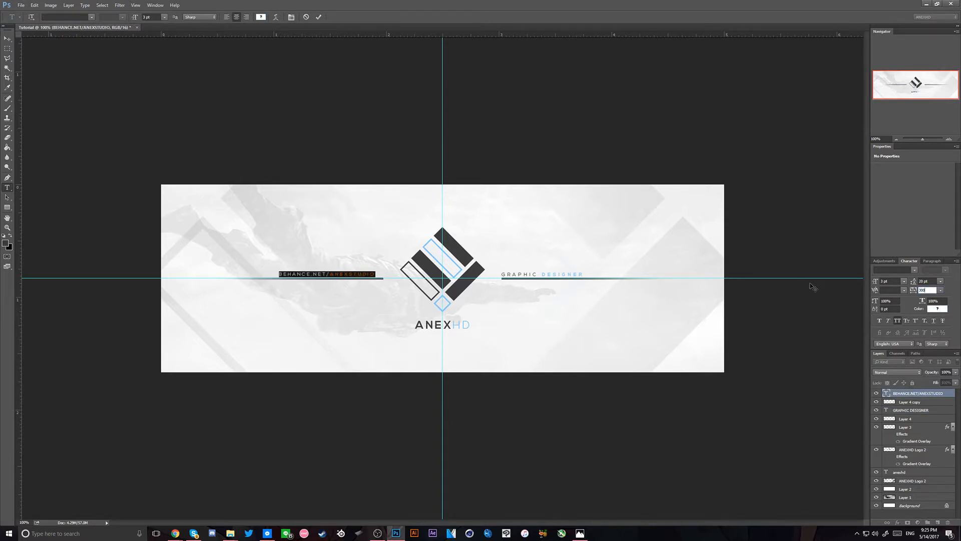
Move the Behance caption over GRAPHIC DESIGNER, aligned at the start of that line, to compare the two captions' lengths
left_click(7, 38)
left_click_drag(272, 198, 400, 212)
key("ctrl+z")
left_click_drag(367, 260, 590, 256)
key("ctrl+plus")
key("ctrl+plus")
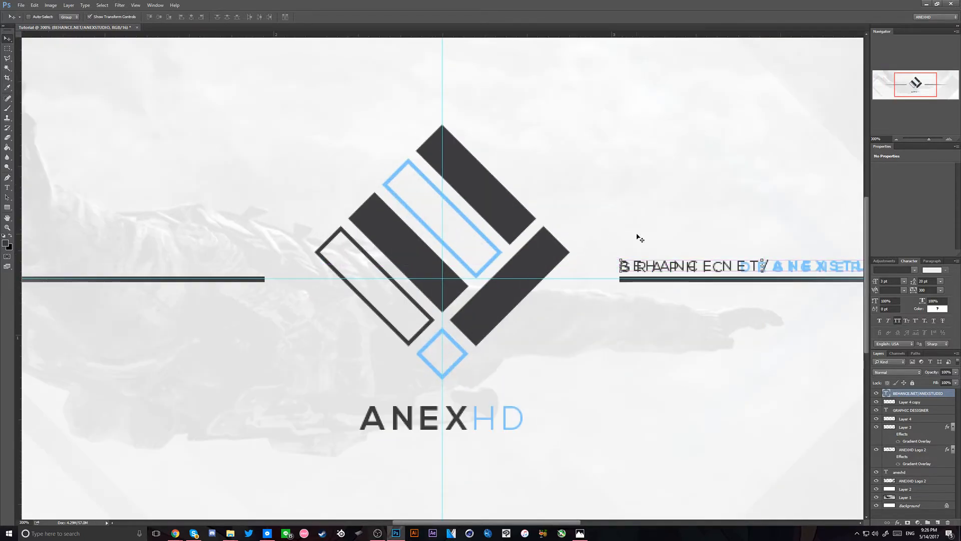
key("Up")
key("Down")
Tighten the letter tracking of the whole Behance caption to 250
key("t")
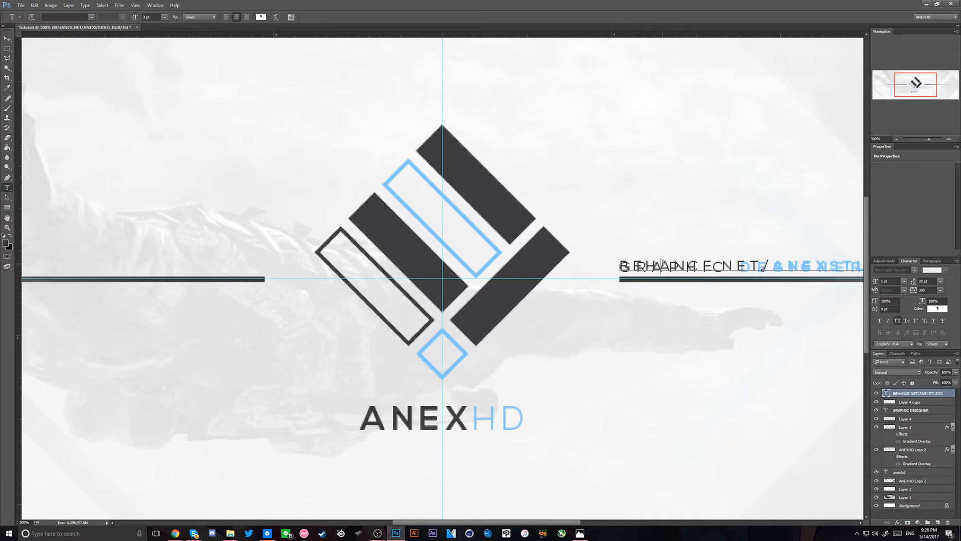
triple_click(661, 266)
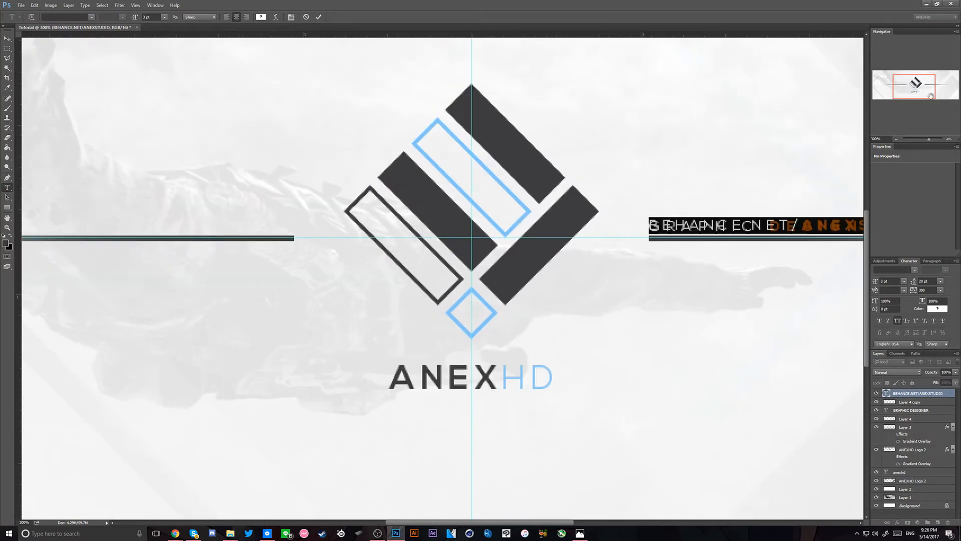
left_click_drag(927, 91, 948, 92)
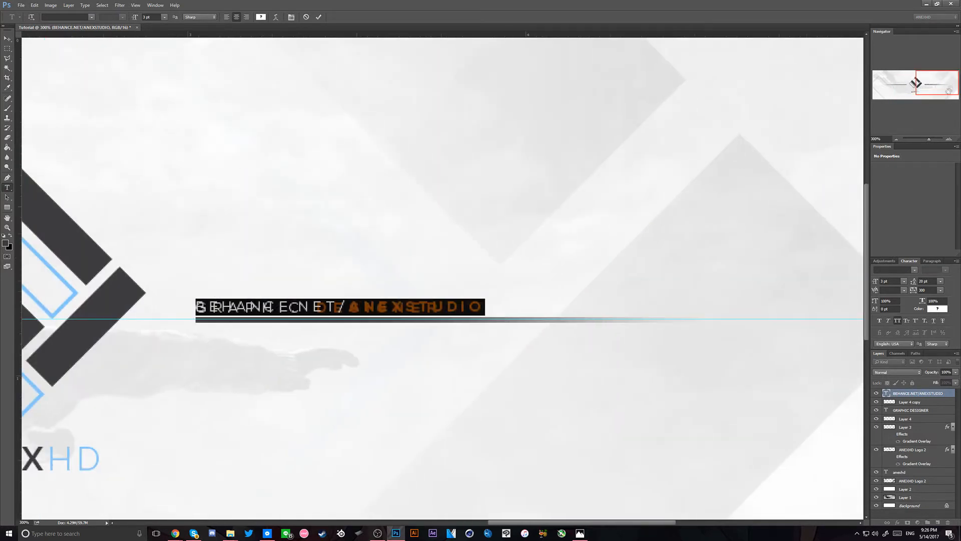
double_click(930, 290)
type("250")
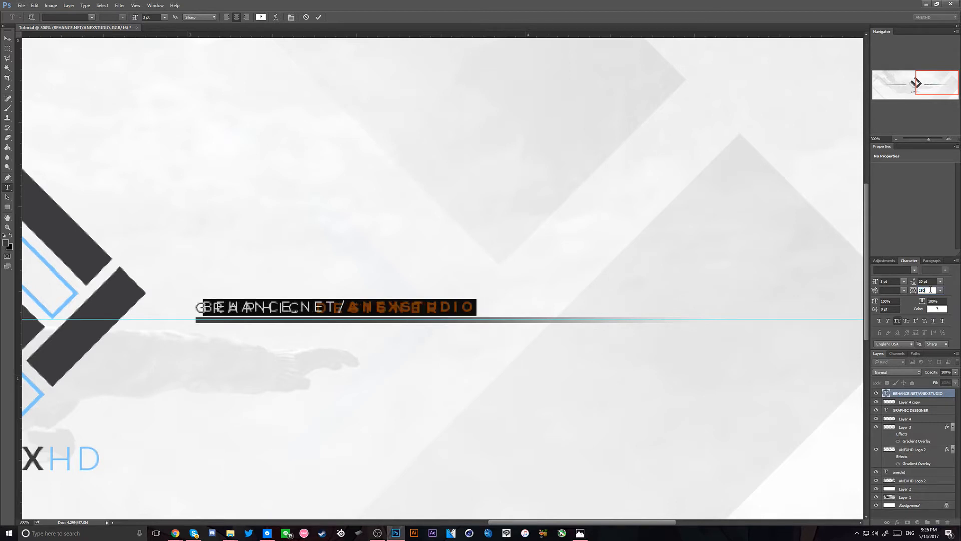
key("Return")
Align the Behance caption with the start of GRAPHIC DESIGNER and move it back above the inner end of the line left of the logo
left_click(7, 38)
left_click_drag(472, 199, 465, 199)
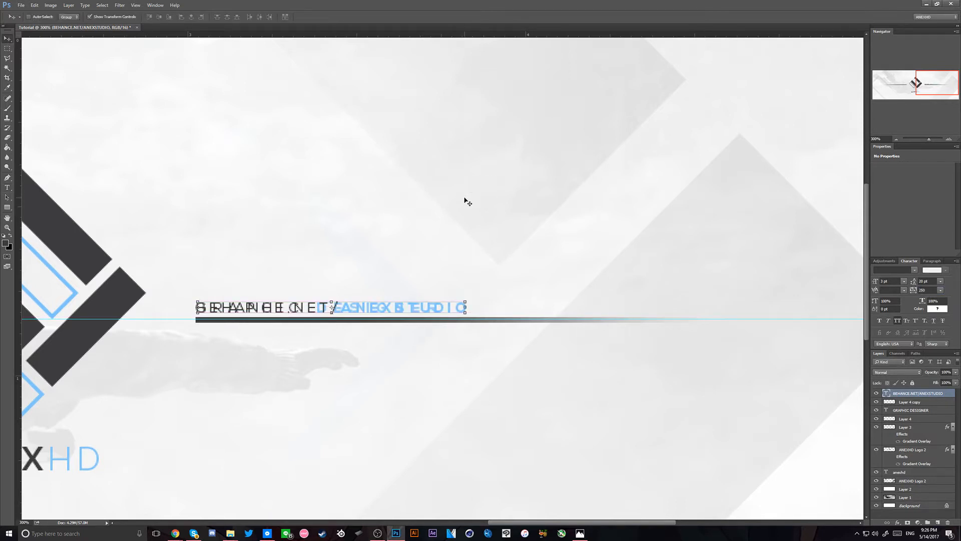
key("ctrl+minus")
key("ctrl+minus")
key("ctrl+minus")
left_click_drag(580, 239, 370, 246)
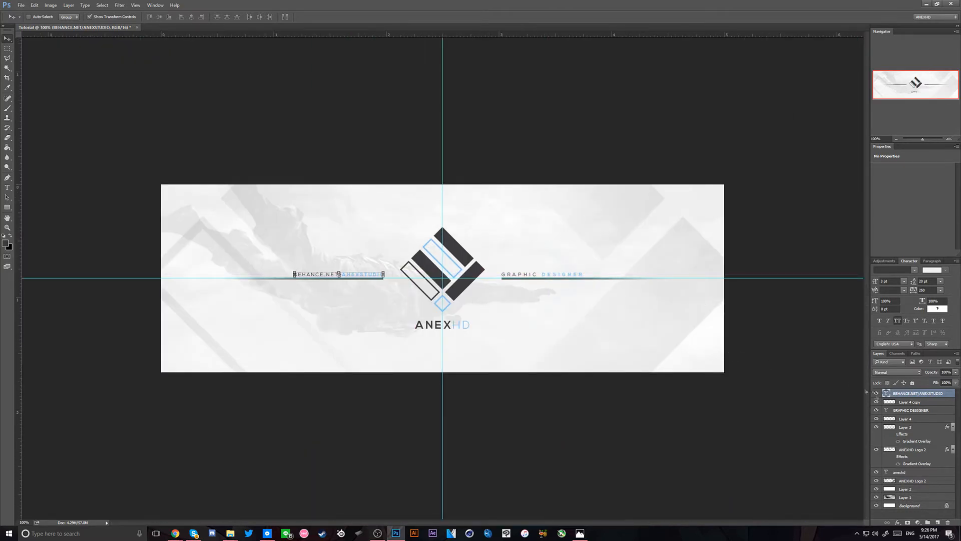
Add a new layer above the Behance caption and sample the logo's light blue as the foreground color
left_click(910, 402)
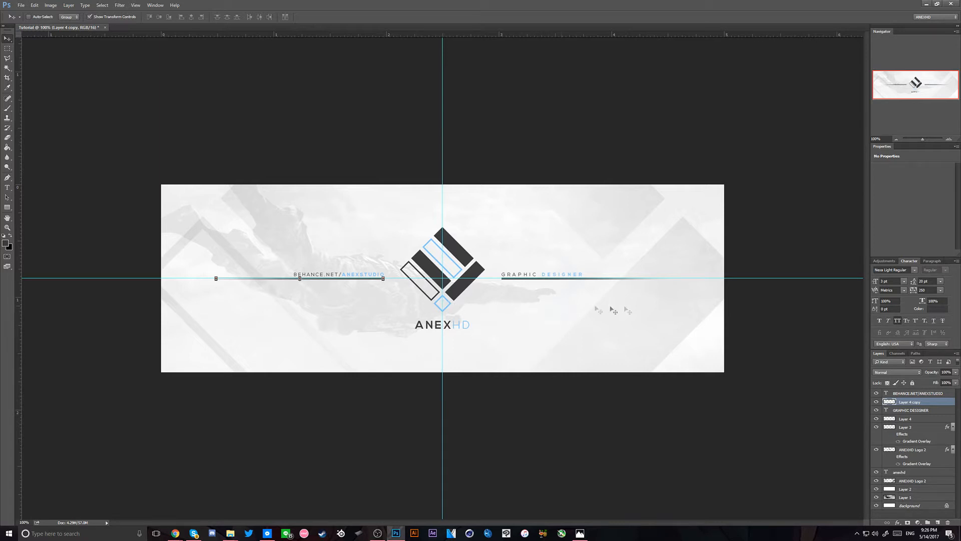
left_click(915, 394)
left_click(939, 522)
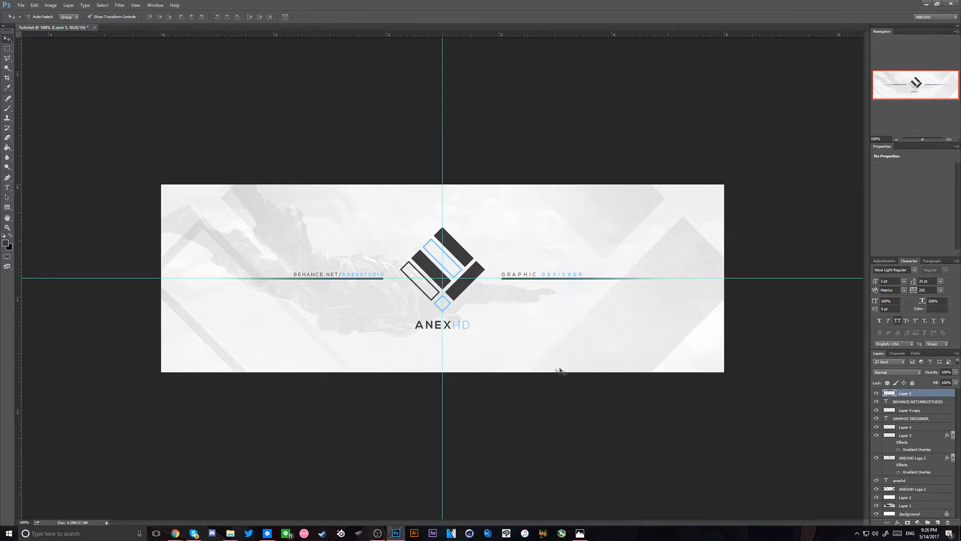
left_click(5, 49)
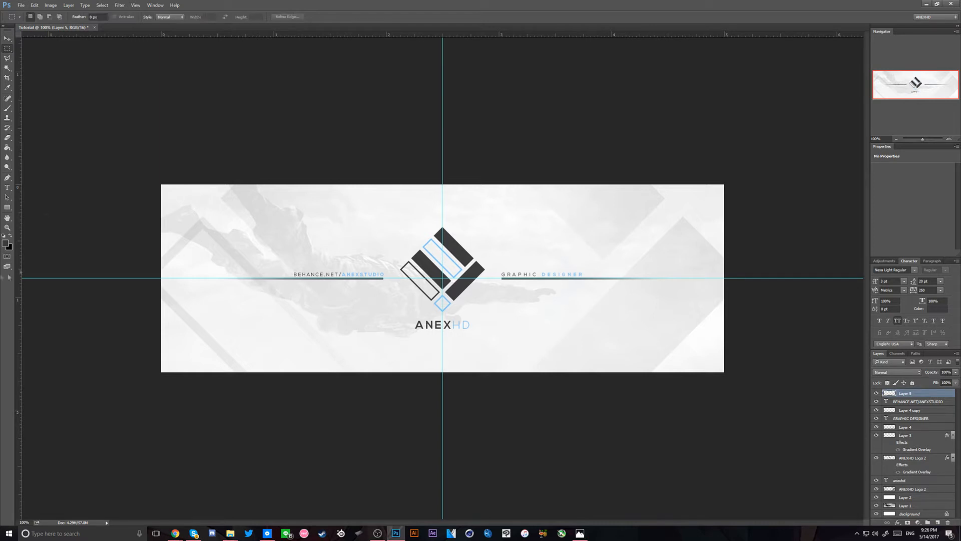
left_click(4, 243)
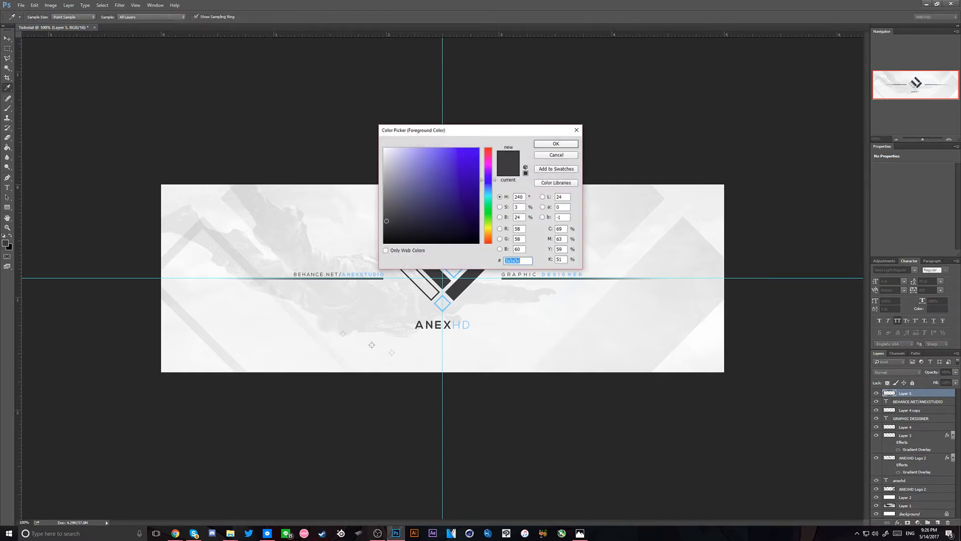
left_click(439, 300)
left_click(555, 143)
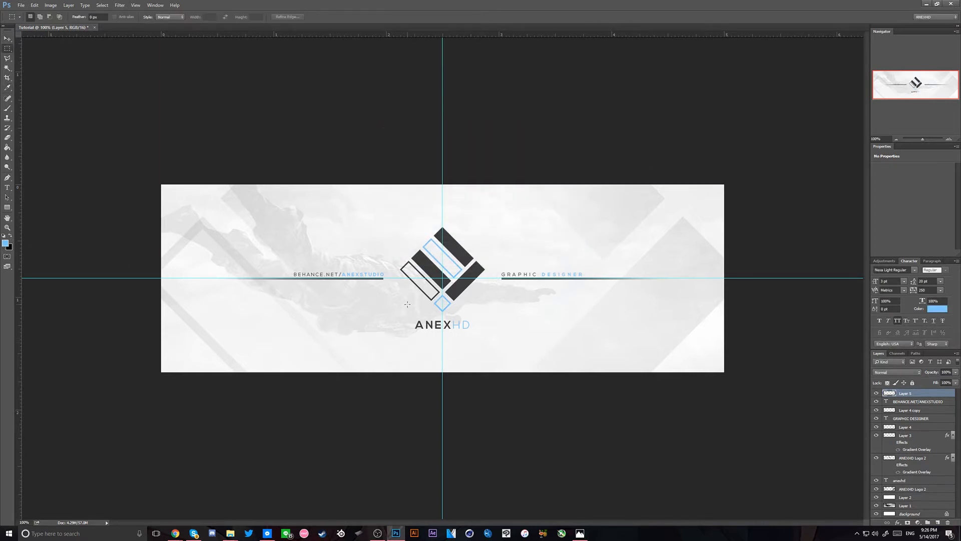
Create a wide rectangular light-blue bar in the banner's lower-right area by filling a marquee selection, and deselect it
left_click_drag(496, 332, 687, 349)
right_click(593, 296)
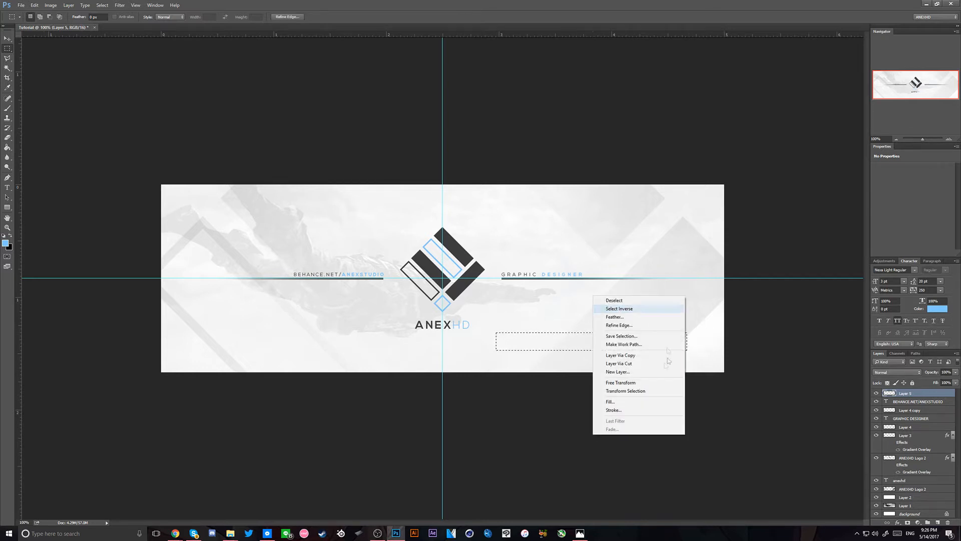
left_click(647, 401)
key("Return")
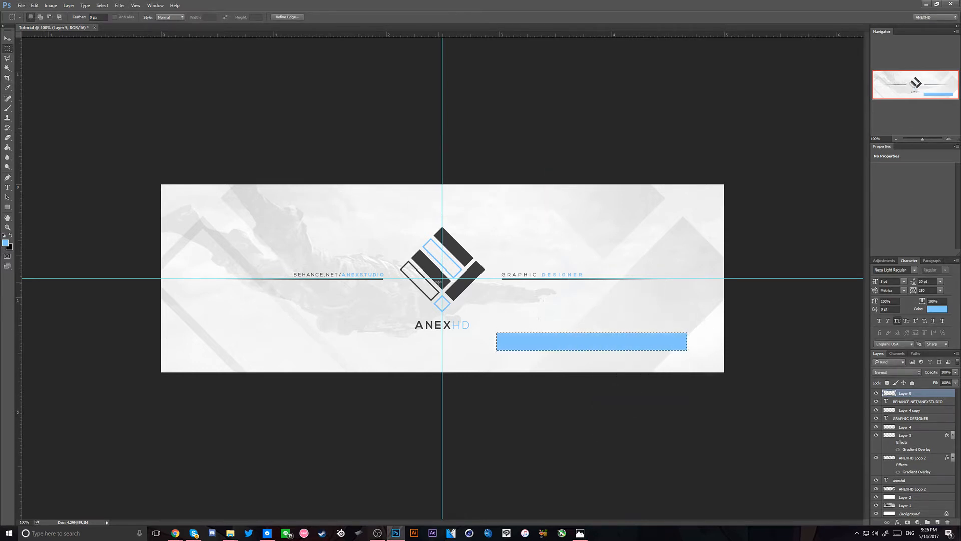
key("ctrl+d")
Move the blue bar into the banner's lower-right corner, partly below the canvas, and stretch its inner end to the vertical center guide
left_click(7, 38)
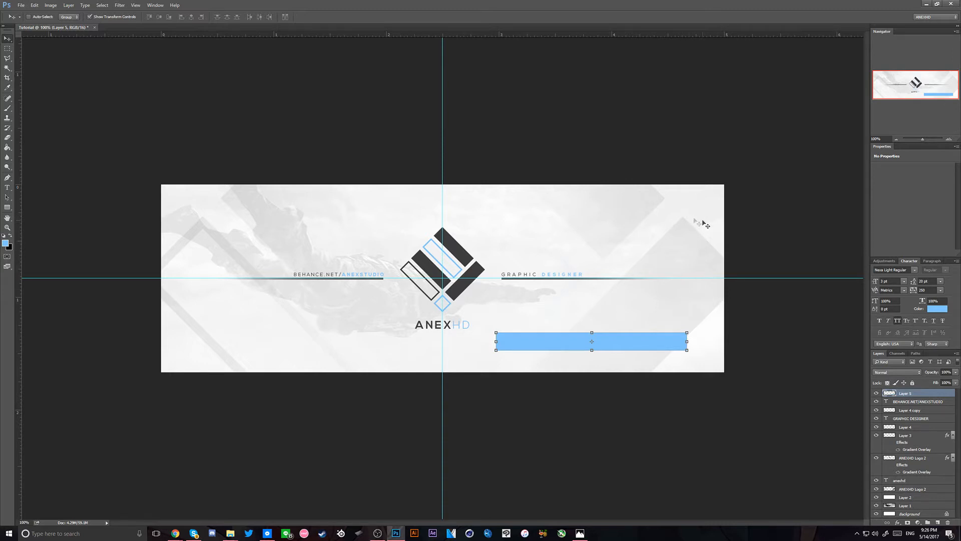
left_click_drag(567, 215, 637, 279)
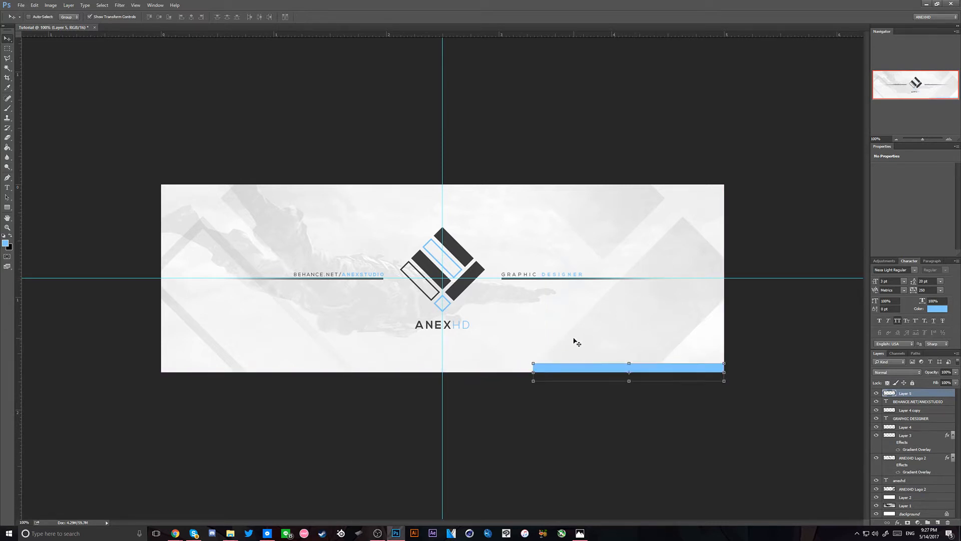
left_click_drag(533, 372, 443, 372)
key("Return")
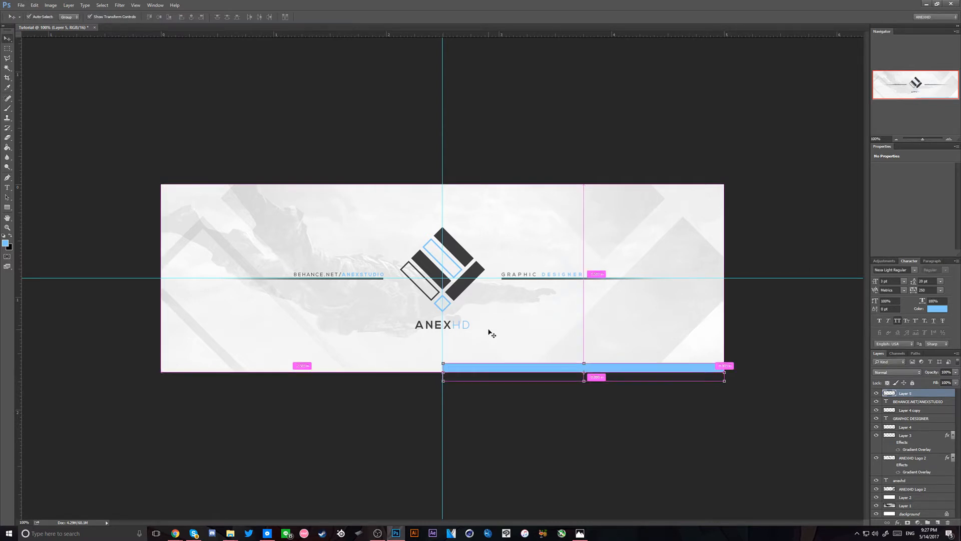
key("ctrl+plus")
scroll(505, 343, "down", 1)
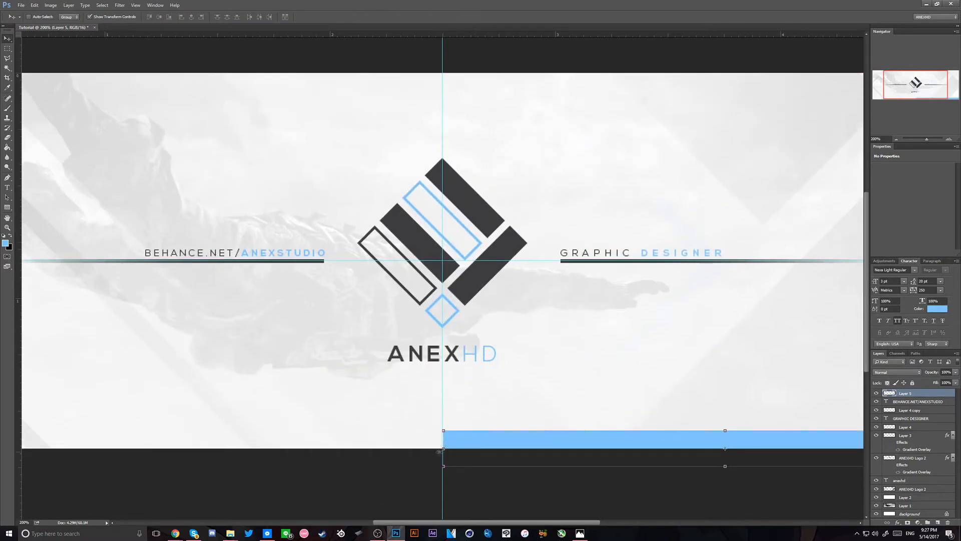
left_click_drag(444, 447, 443, 446)
key("Return")
scroll(491, 382, "down", 2)
Cut away the blue bar's inner part along a 45° diagonal with a Pen path selection, and lower the bar slightly
key("p")
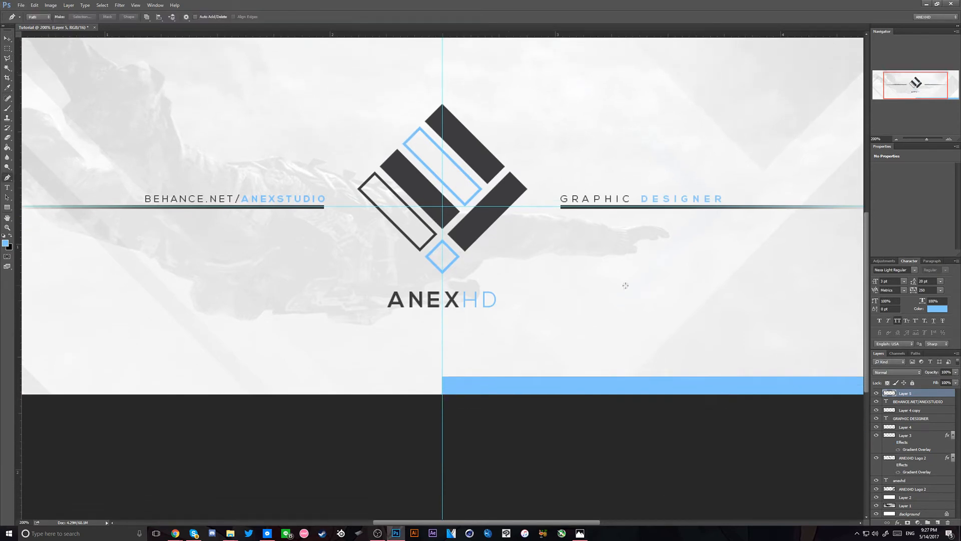
key("ctrl+minus")
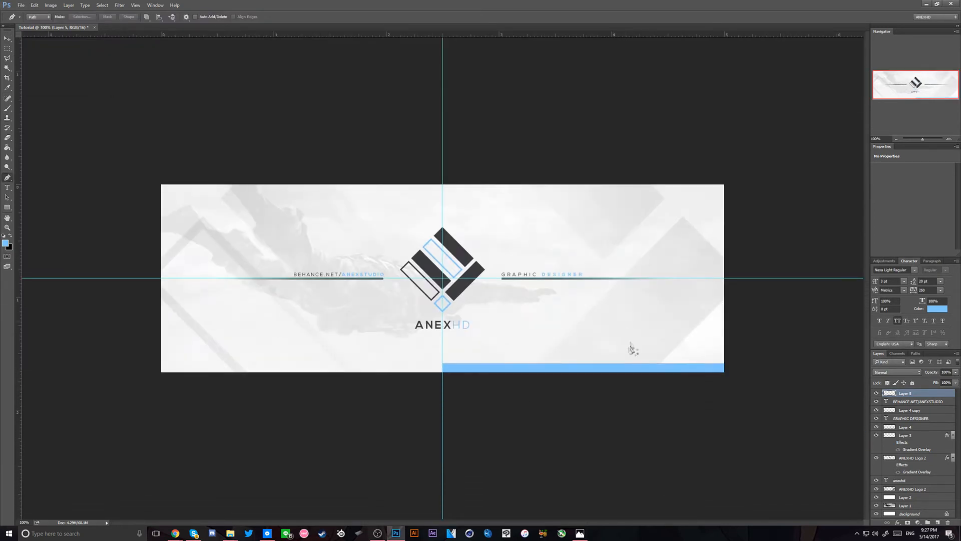
left_click(568, 343)
left_click(470, 440)
left_click(385, 440)
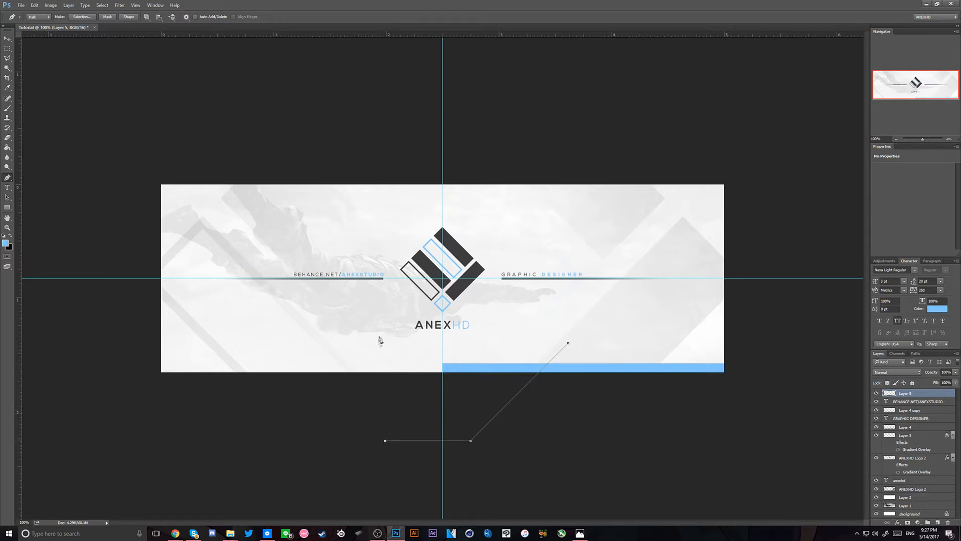
left_click(385, 336)
key("BackSpace")
key("BackSpace")
left_click(400, 435)
left_click(407, 345)
left_click(512, 320)
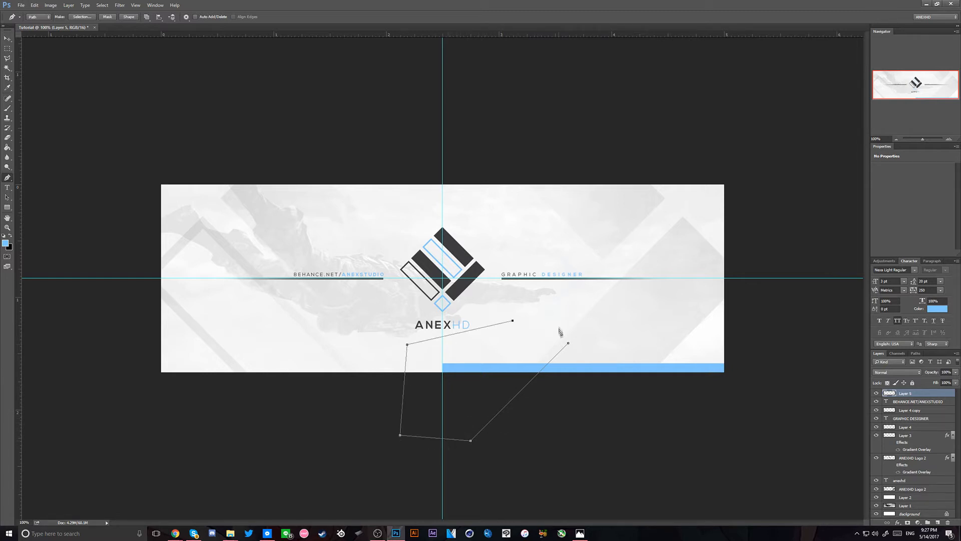
left_click(568, 343)
left_click(82, 17)
key("Return")
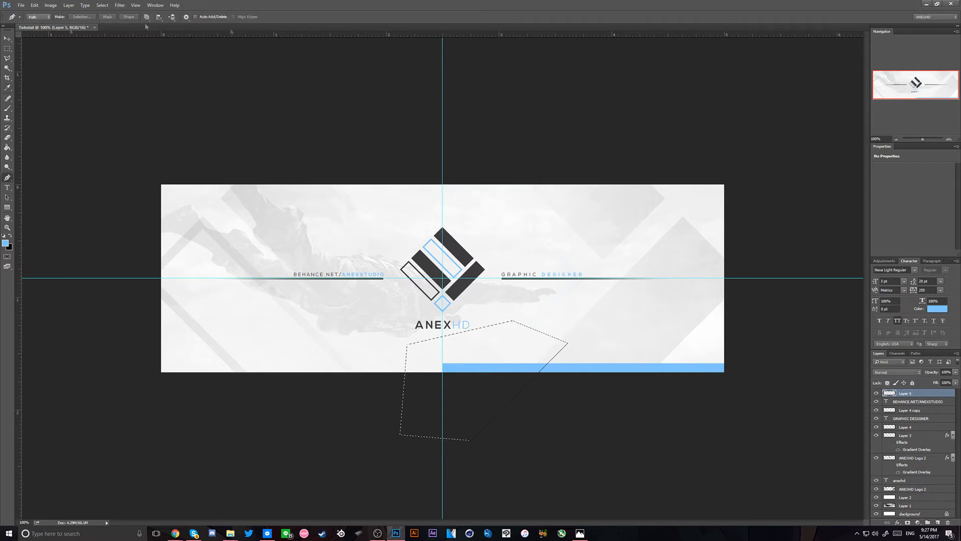
key("Delete")
key("ctrl+d")
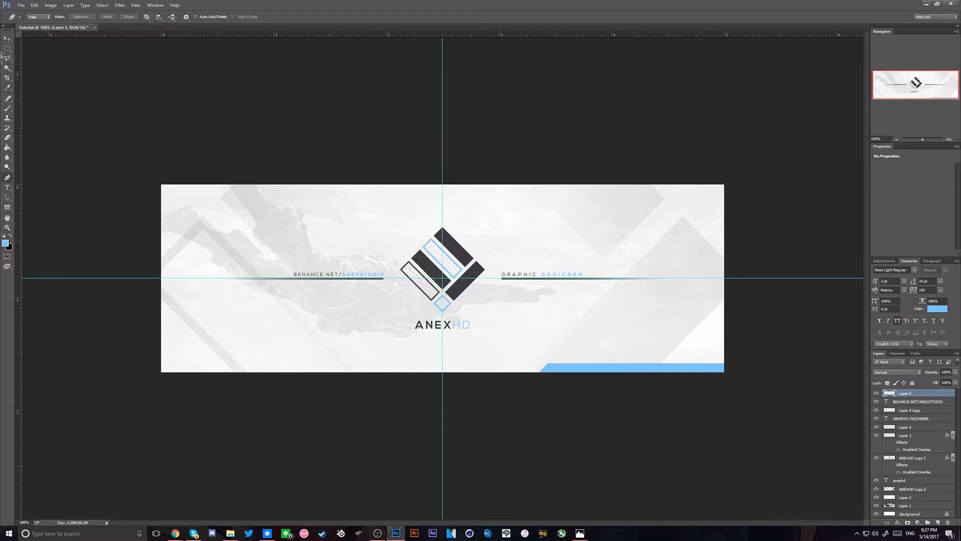
left_click(7, 39)
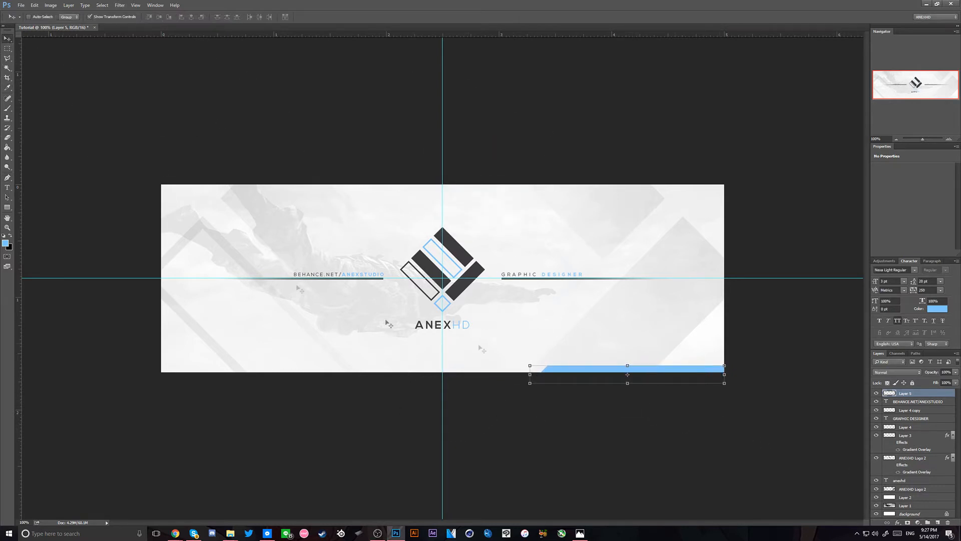
Cut a slanted gap through the blue bar near its outer end with a Pen path selection, parallel to its diagonal end
key("p")
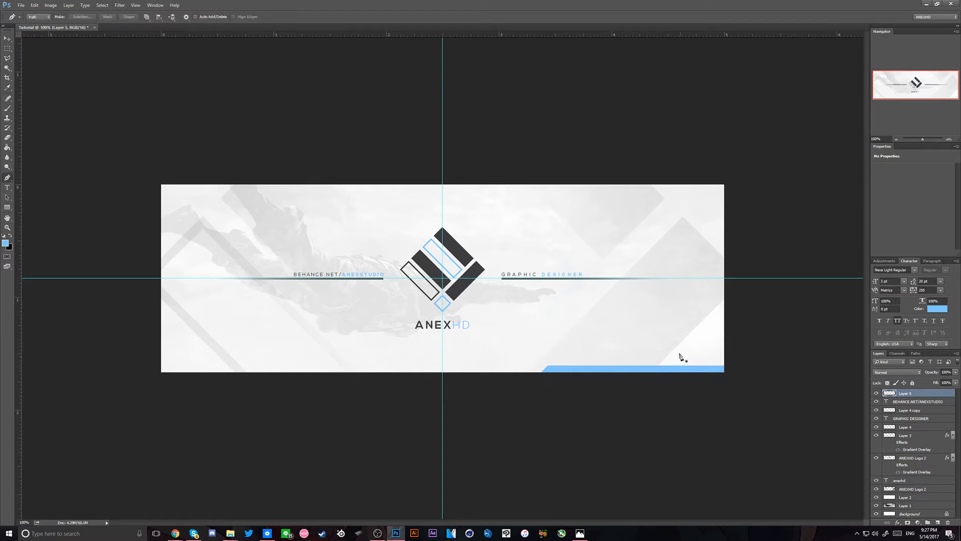
left_click(667, 356)
left_click(635, 389)
left_click(658, 388)
left_click(679, 367)
left_click(667, 357)
left_click(82, 17)
key("Return")
key("ctrl+d")
Duplicate the cut blue bar, flip the copy horizontally and place it in the banner's lower-left corner
left_click(8, 40)
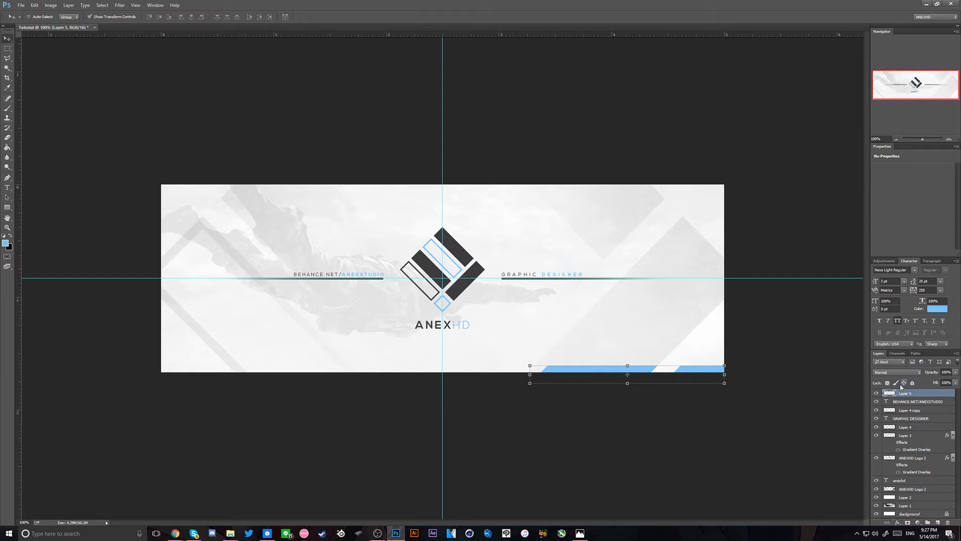
key("ctrl+j")
key("ctrl+t")
right_click(650, 370)
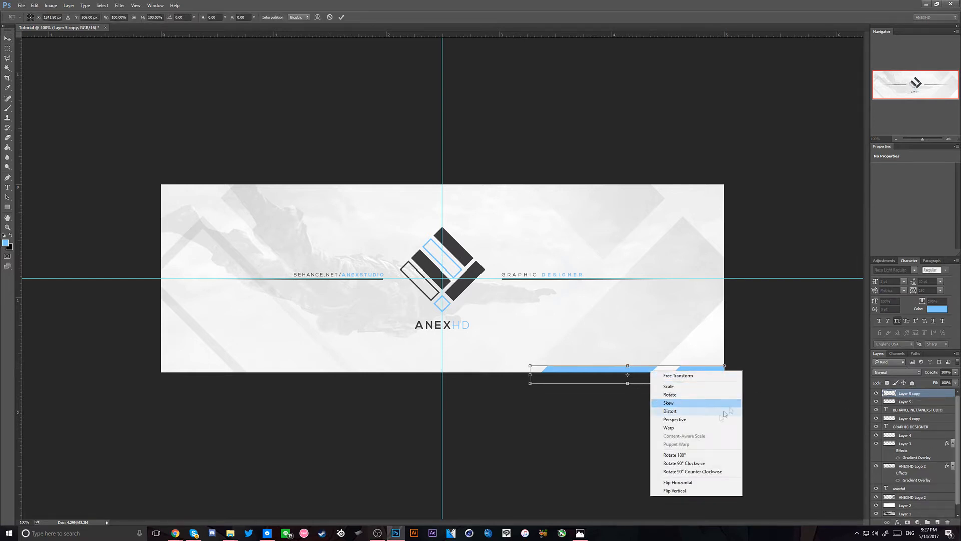
left_click(678, 482)
left_click_drag(677, 380, 311, 386)
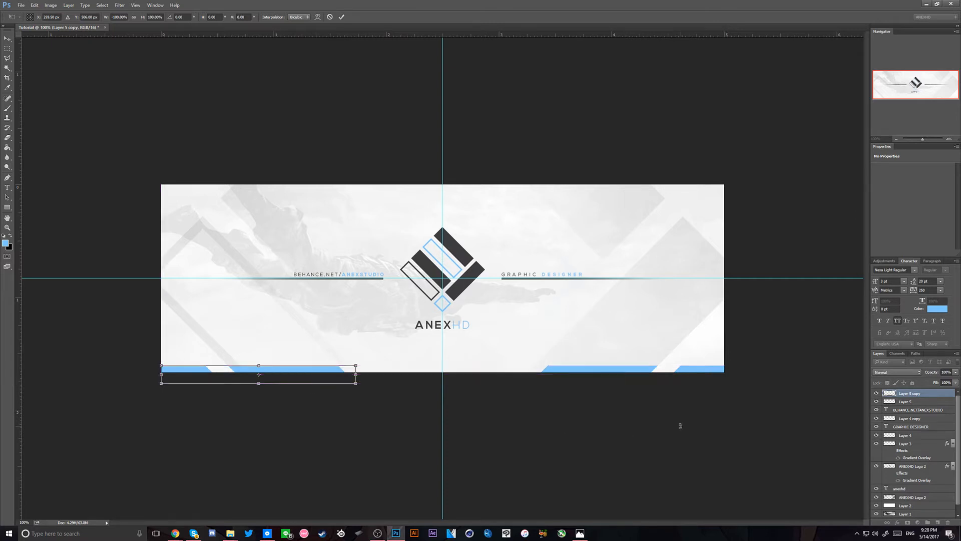
key("Return")
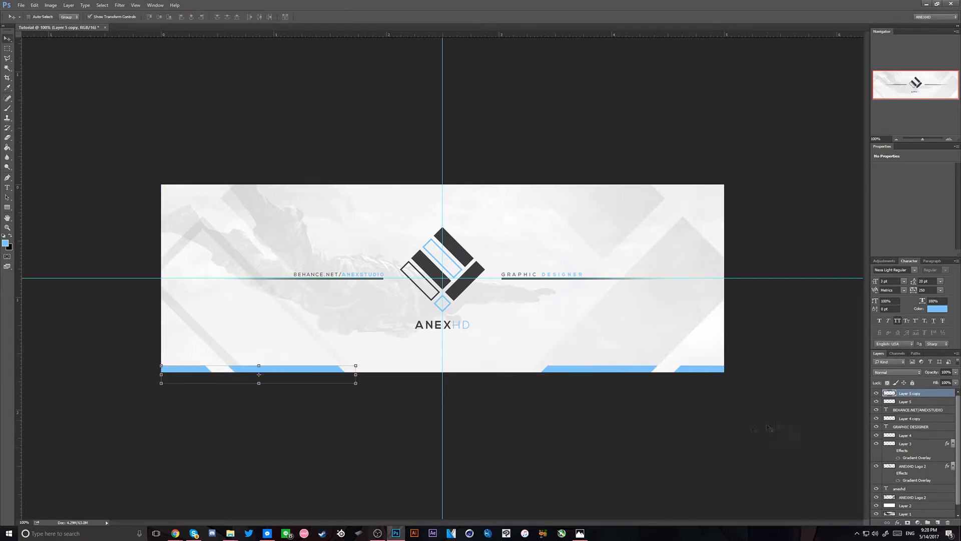
left_click(918, 409)
key("ctrl+plus")
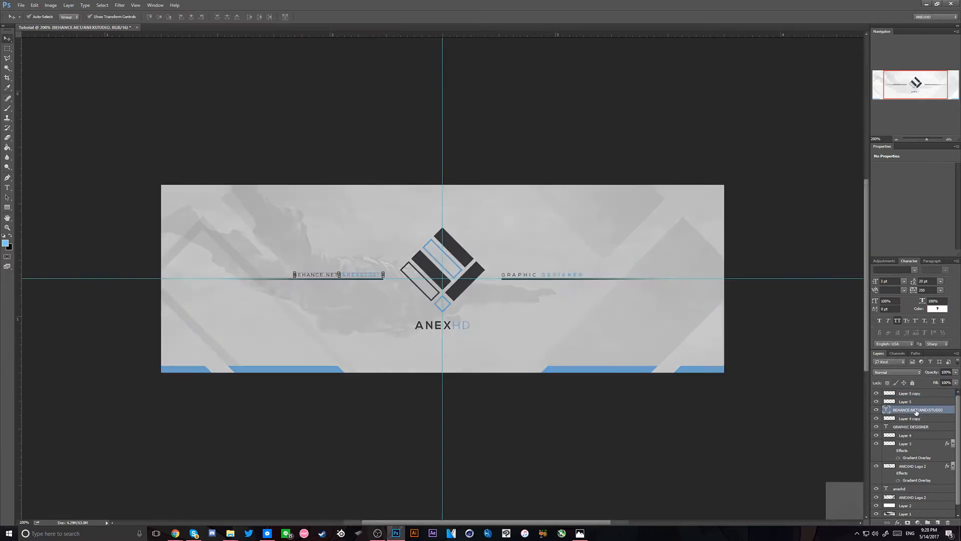
key("ctrl+minus")
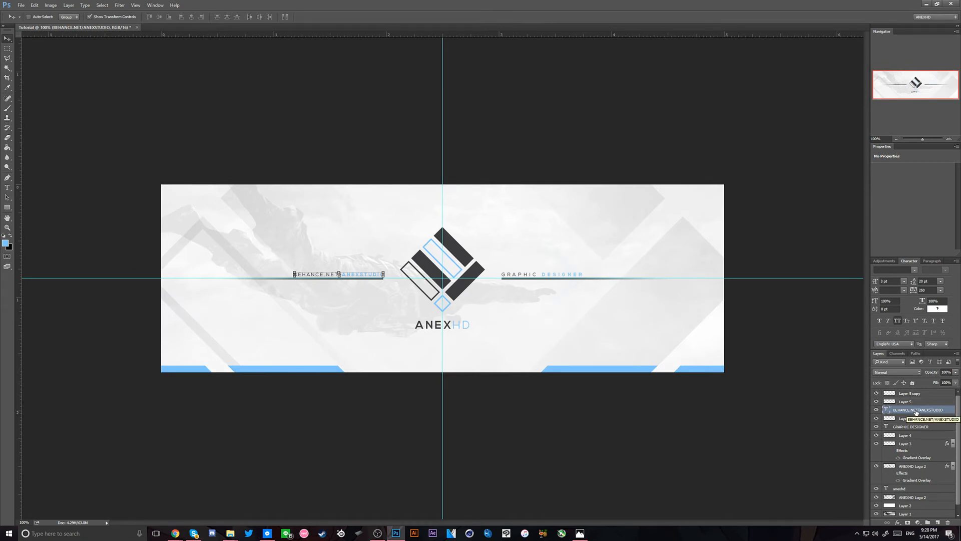
Duplicate the lower-right blue bar and offset the copy toward the center and slightly lower, forming a thinner stepped extension
left_click(913, 402)
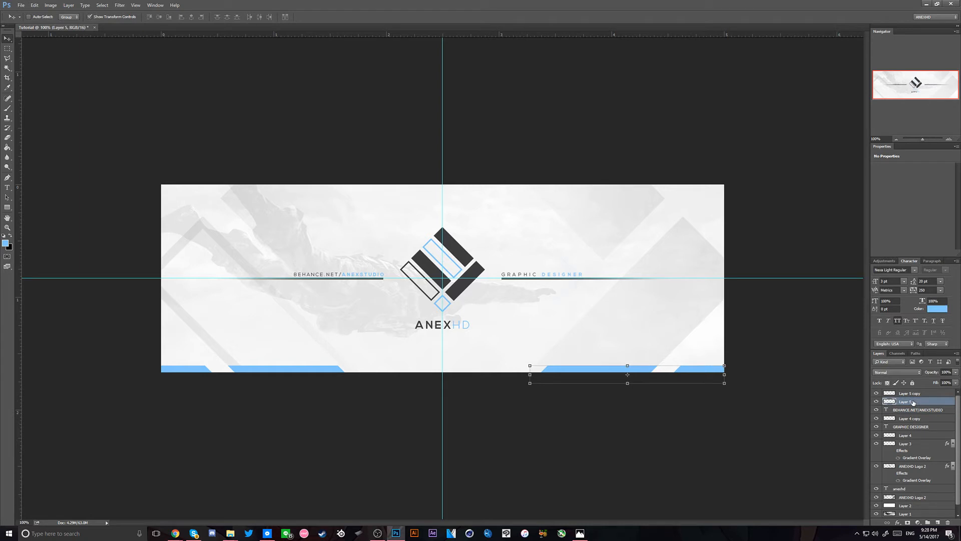
key("ctrl+j")
left_click_drag(671, 330, 596, 328)
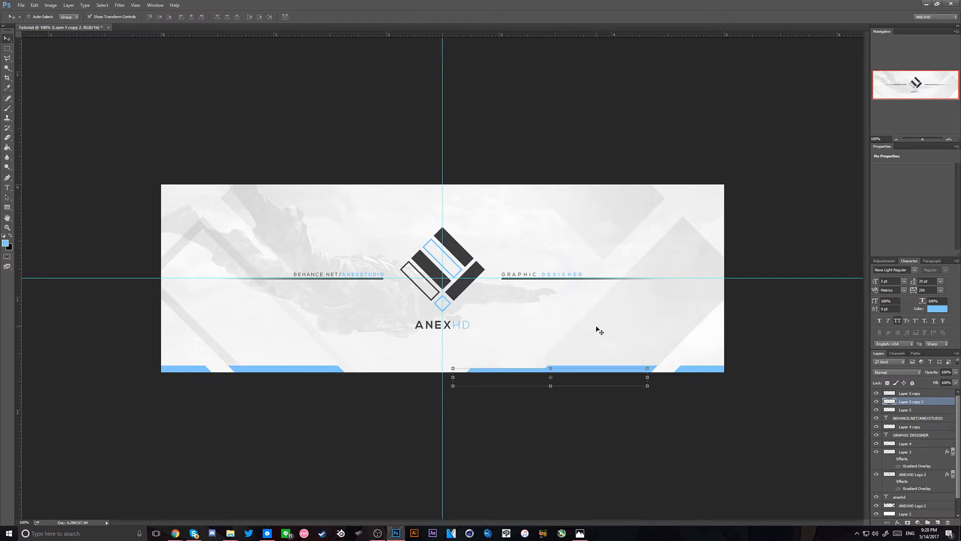
key("Down")
key("Down")
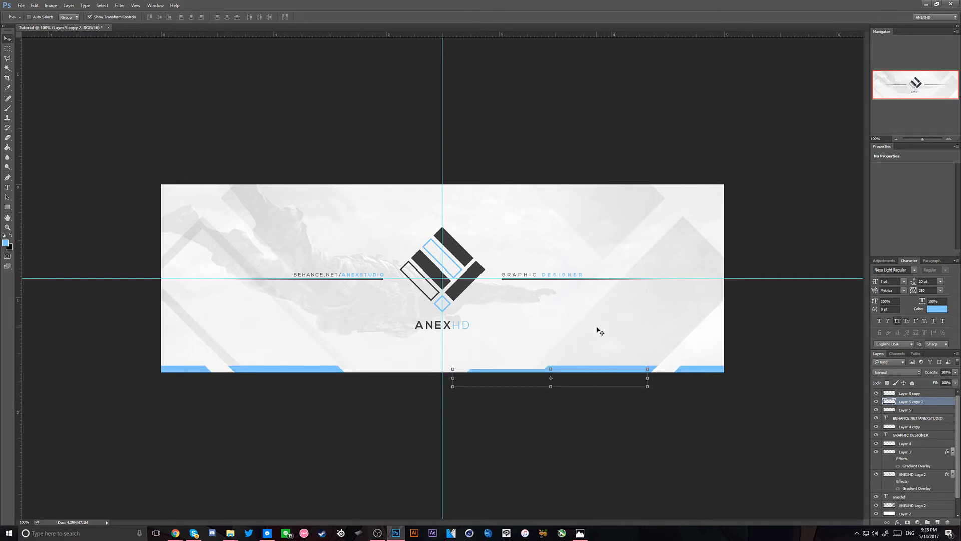
key("Down")
Merge the two lower-right bar layers and shift the merged bar slightly outward toward the banner's right edge
left_click(911, 410, "shift")
right_click(904, 401)
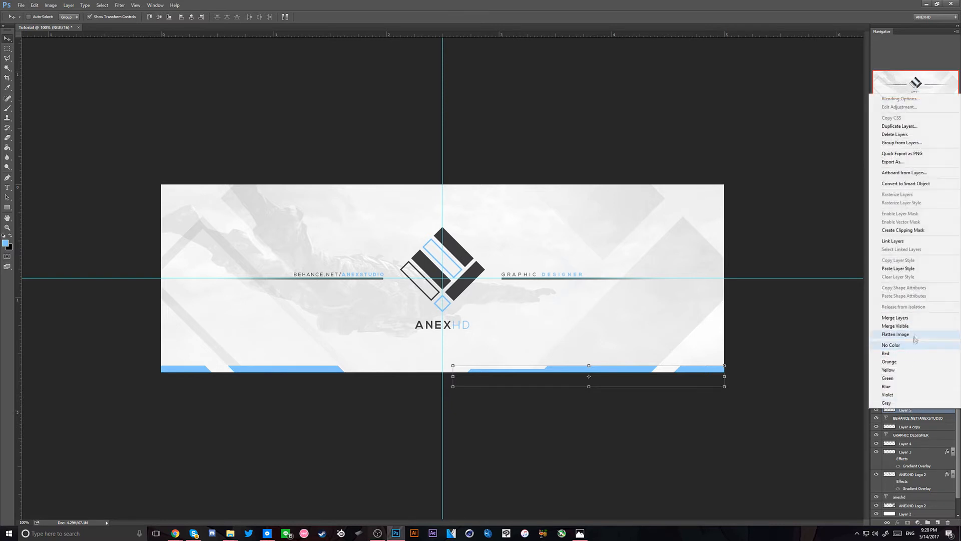
left_click(896, 334)
left_click_drag(681, 376, 690, 377)
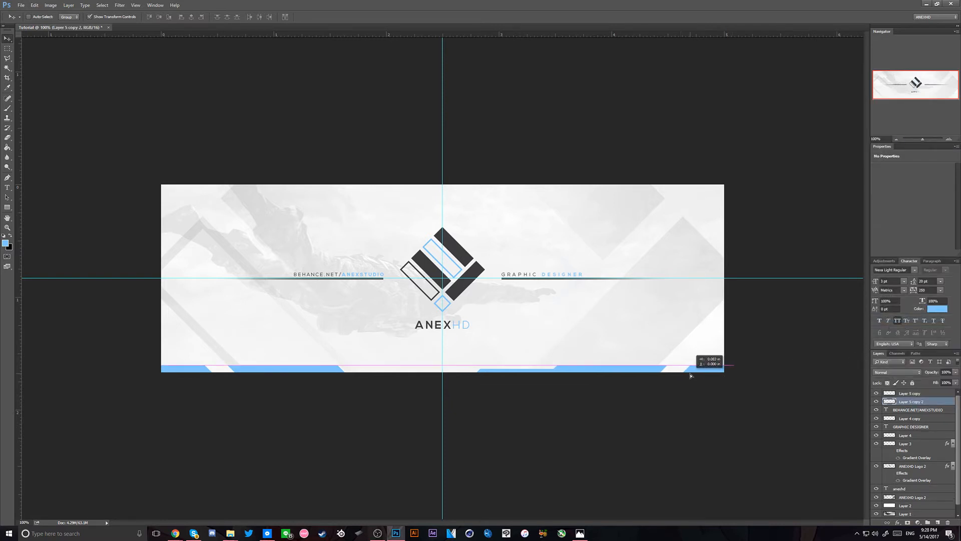
Delete the layer holding the blue bar in the banner's lower-left corner
left_click(916, 394)
key("Delete")
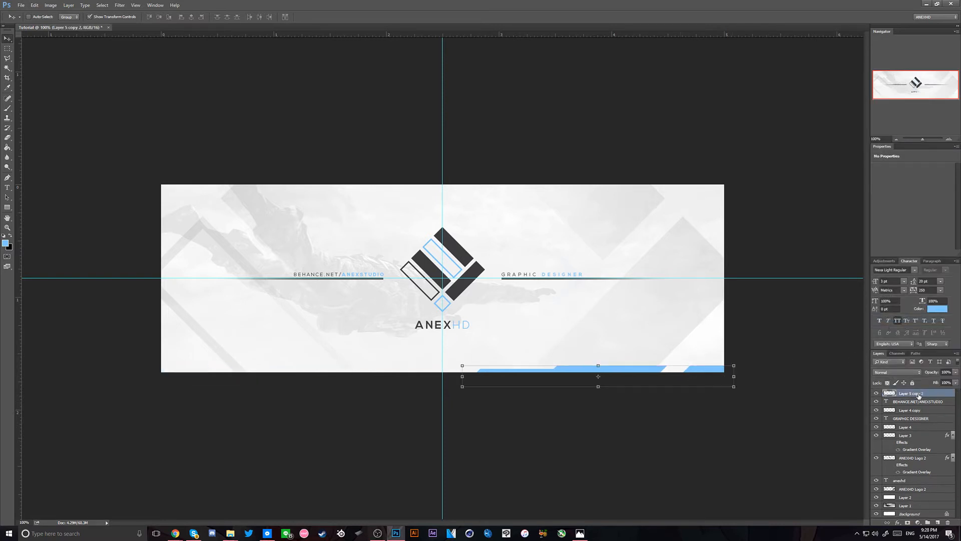
key("ctrl+j")
key("ctrl+t")
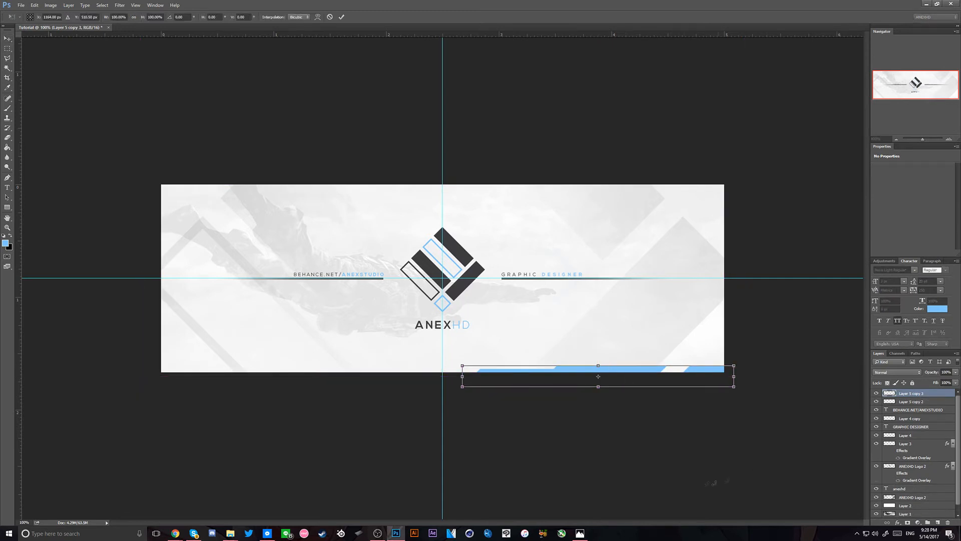
key("Return")
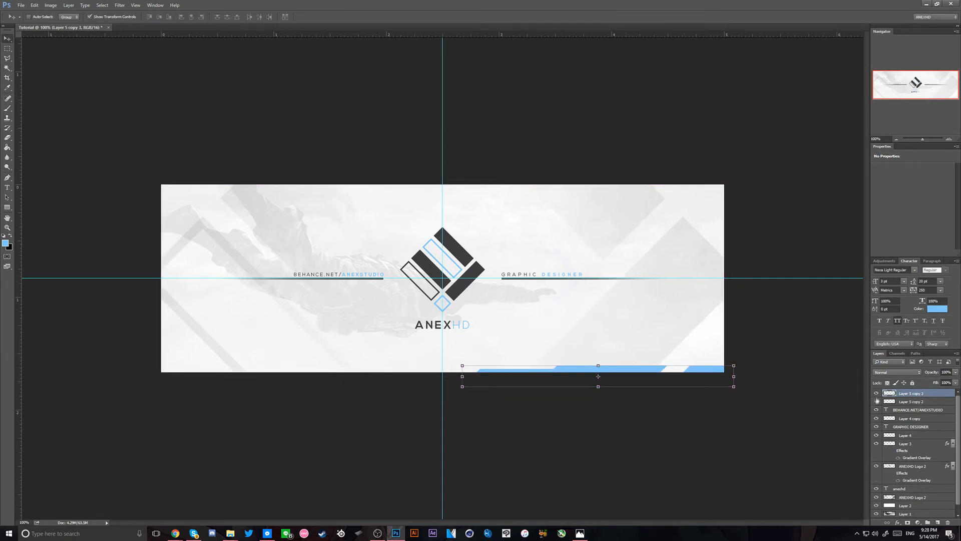
left_click(556, 364)
right_click(651, 376)
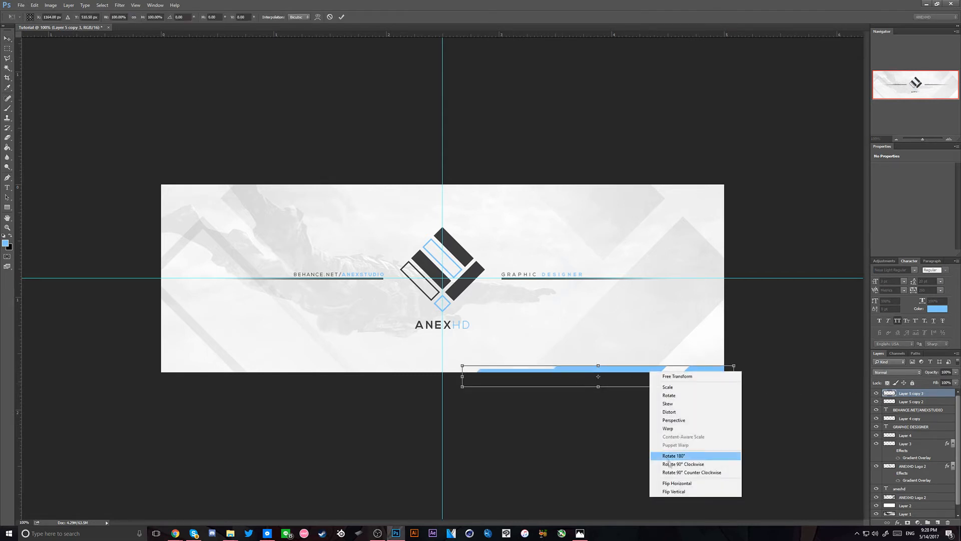
left_click(686, 481)
left_click_drag(667, 382, 361, 369)
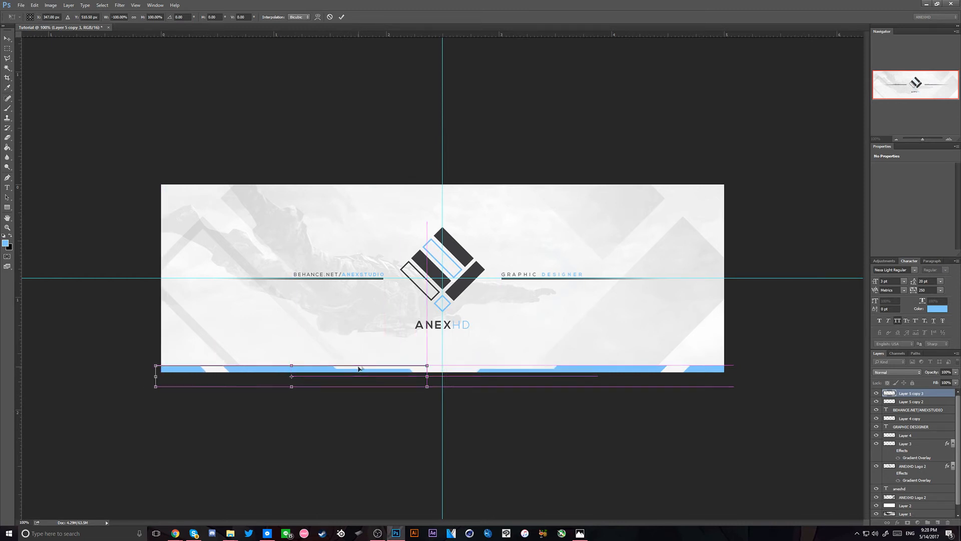
key("Return")
key("Delete")
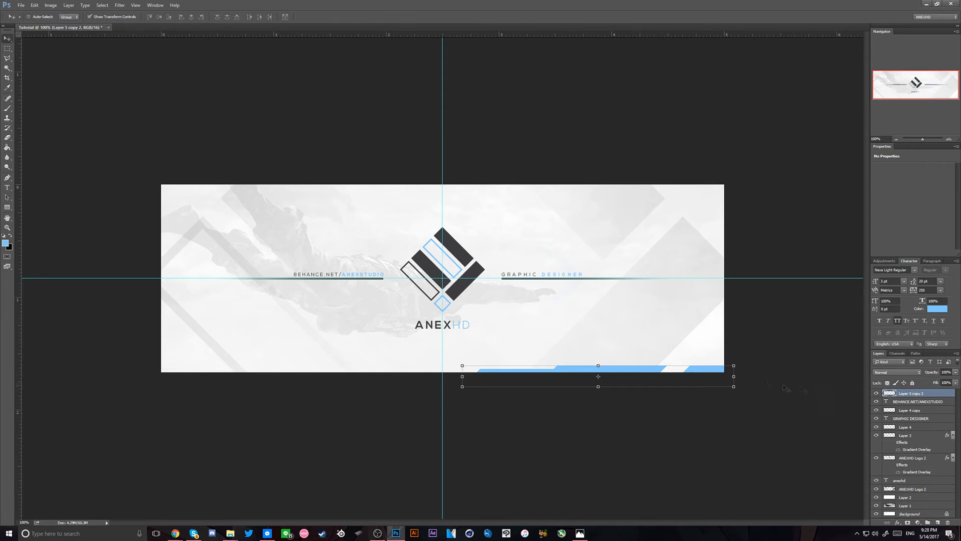
Shift the merged lower-right bar inward so its outer end lines up with the banner's right edge
left_click(8, 50)
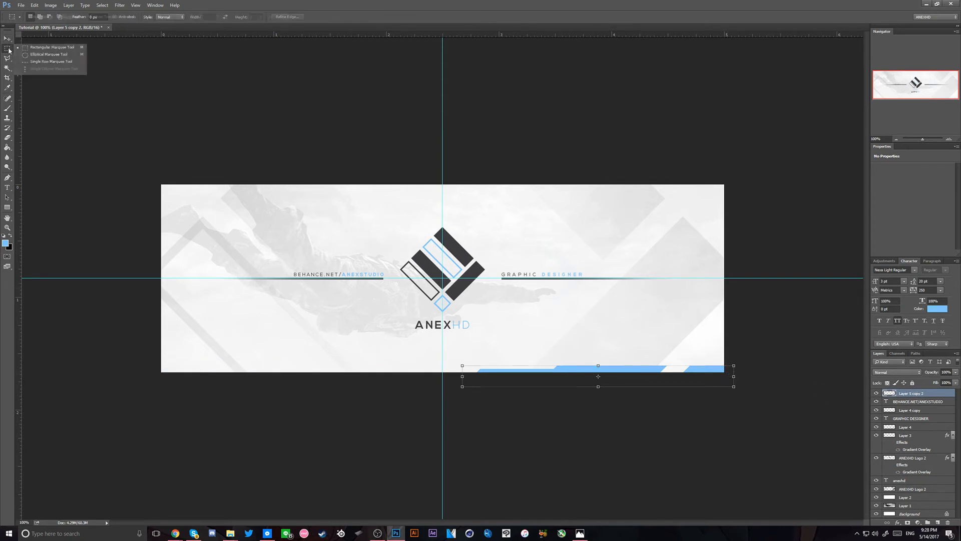
left_click(8, 39)
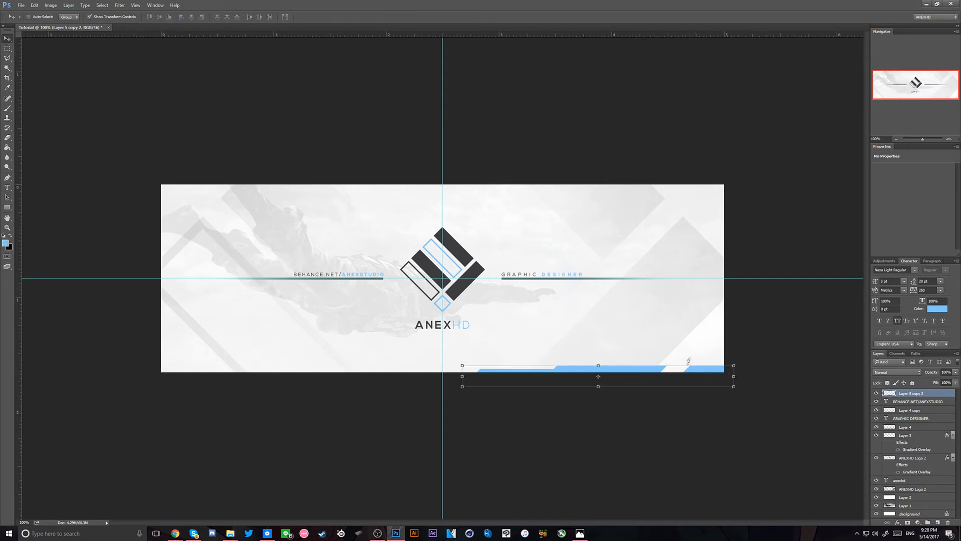
left_click_drag(680, 374, 669, 375)
key("ctrl+j")
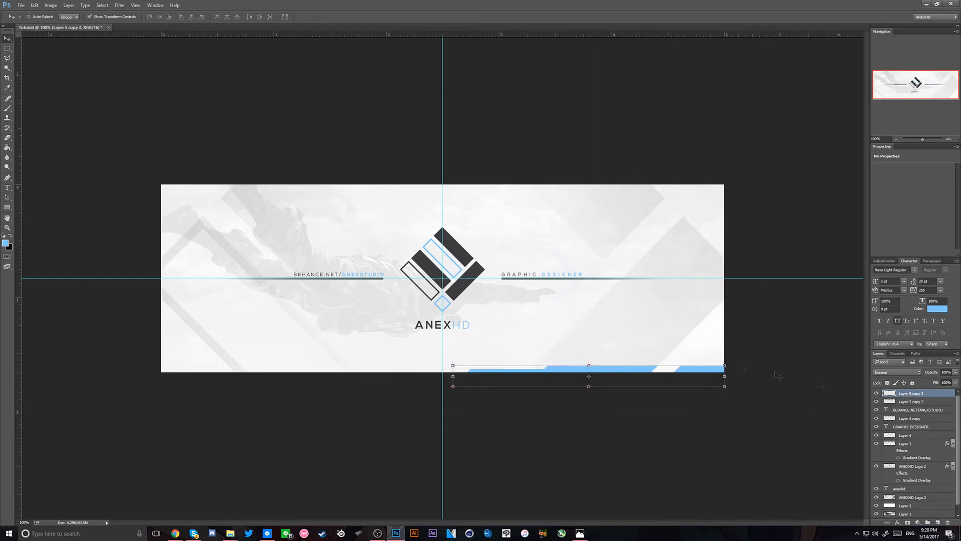
key("ctrl+t")
right_click(711, 369)
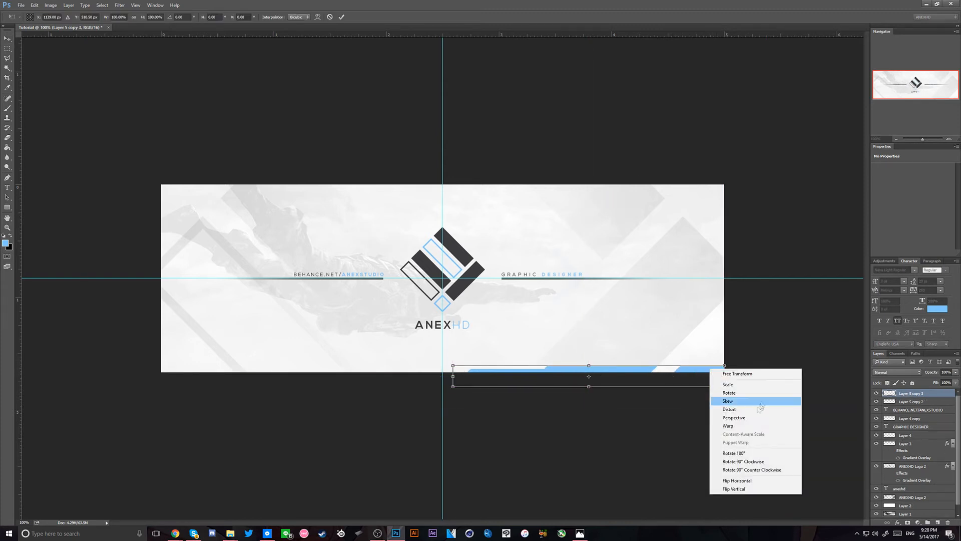
left_click(744, 481)
left_click_drag(678, 364, 380, 369)
key("Down")
key("Down")
key("Down")
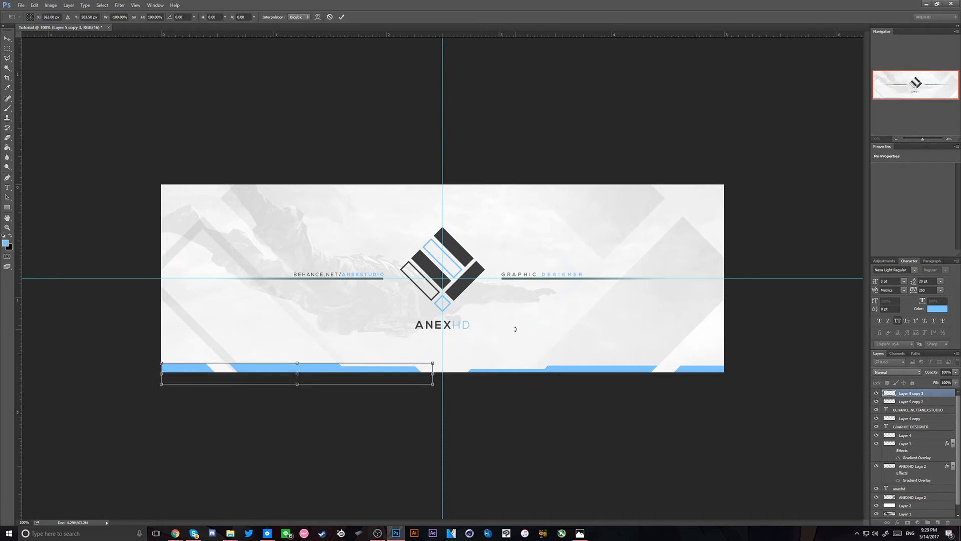
key("Down")
key("Down")
key("Down")
key("Down")
key("Down")
key("Down")
key("Down")
key("Down")
key("Down")
key("Down")
key("Down")
key("Down")
key("Down")
key("Down")
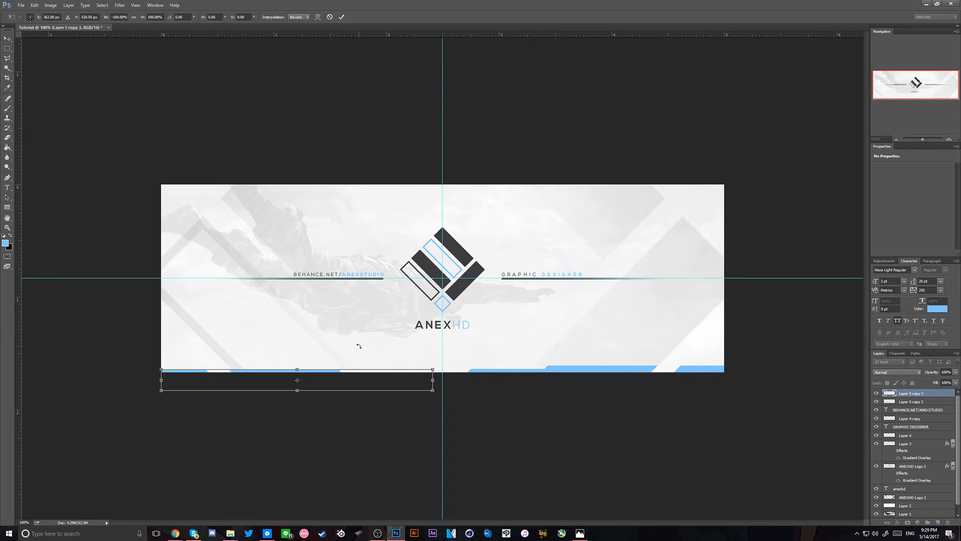
key("shift+Up")
key("shift+Up")
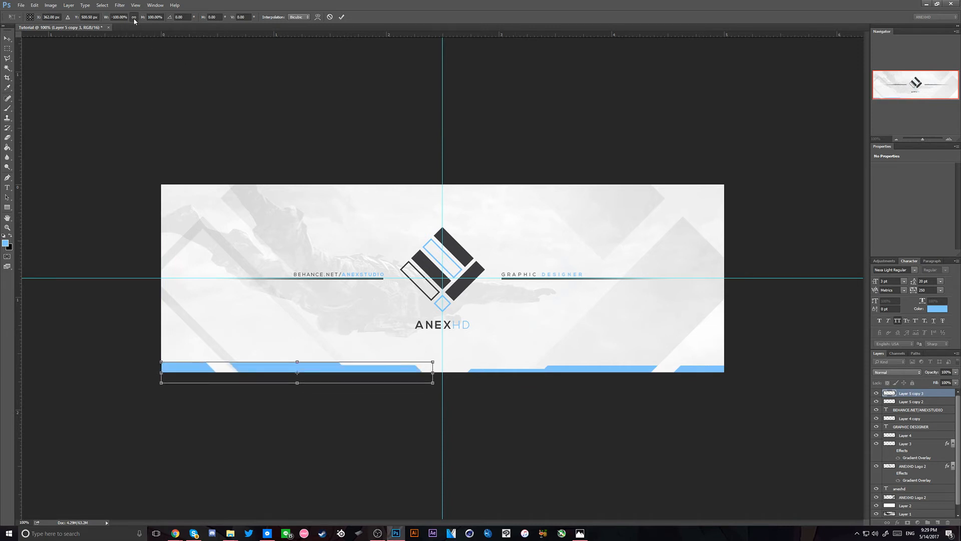
key("Return")
key("Delete")
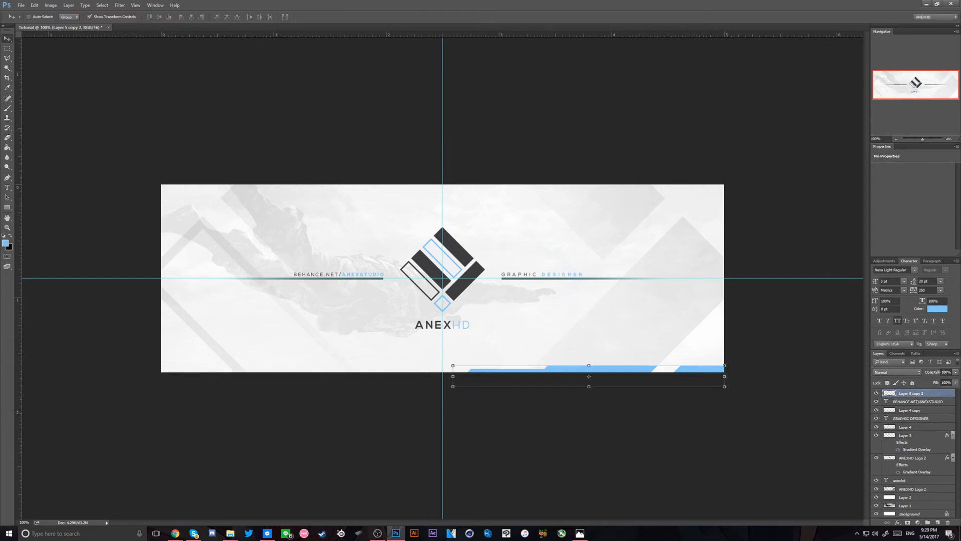
Duplicate the lower-right stepped bar, flip the copy horizontally and align it with the banner's lower-left corner
key("ctrl+j")
key("ctrl+t")
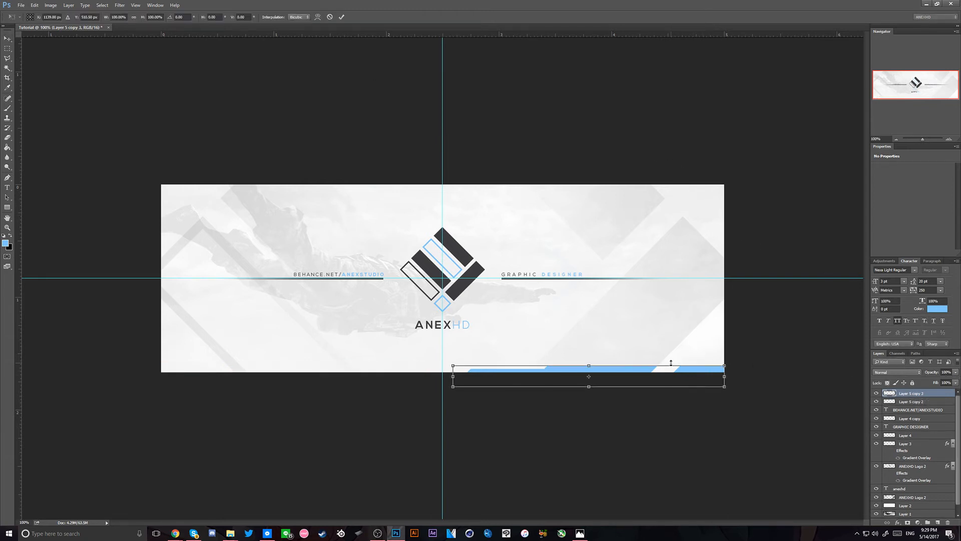
right_click(672, 371)
left_click(699, 481)
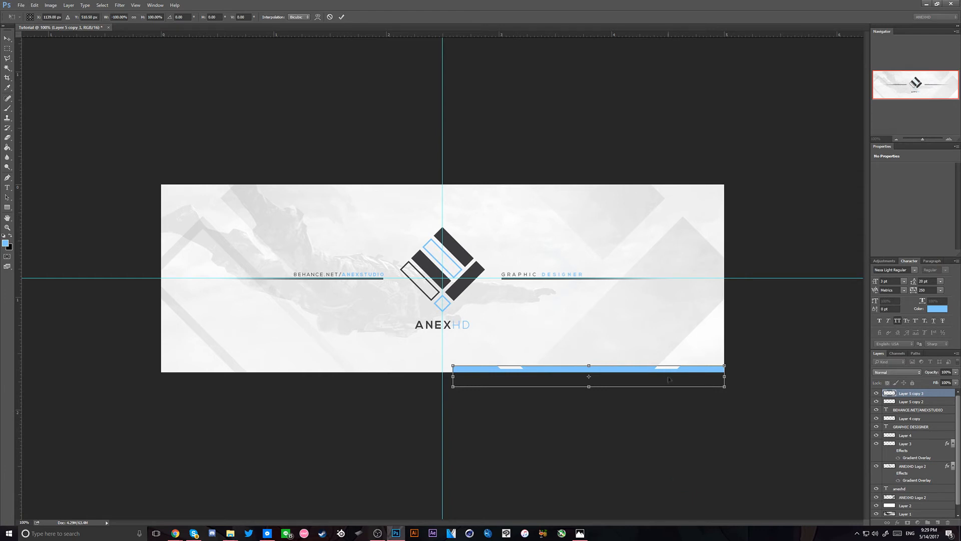
left_click_drag(656, 377, 365, 378)
key("Return")
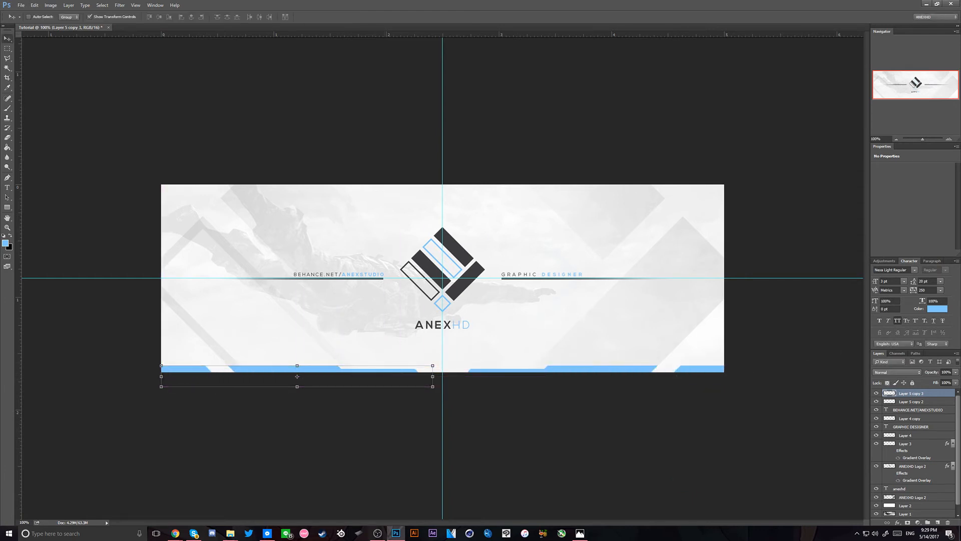
Merge the lower-left and lower-right bar layers into one layer
left_click(928, 401, "shift")
right_click(929, 403)
left_click(901, 309)
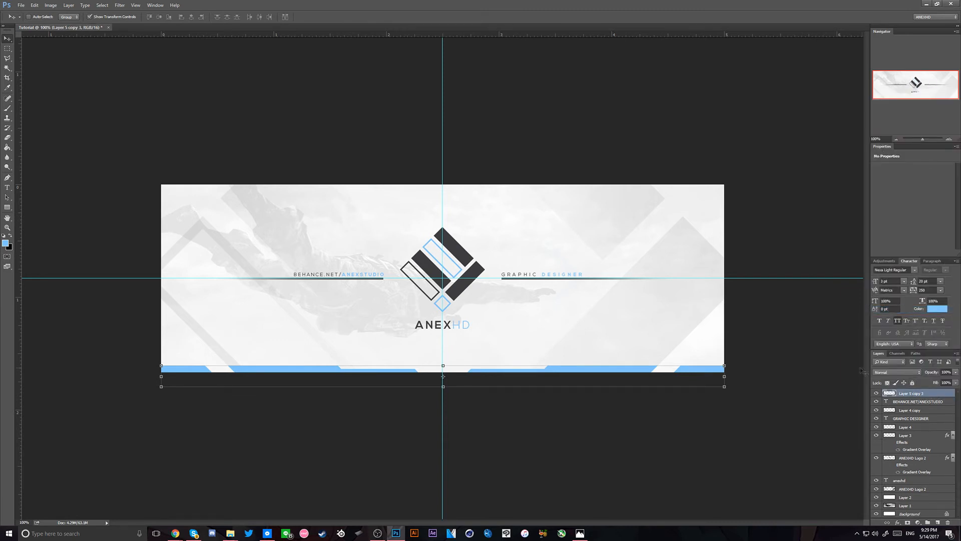
Duplicate the merged bar layer and apply a Gaussian Blur with a 3-pixel radius to the copy
key("ctrl+j")
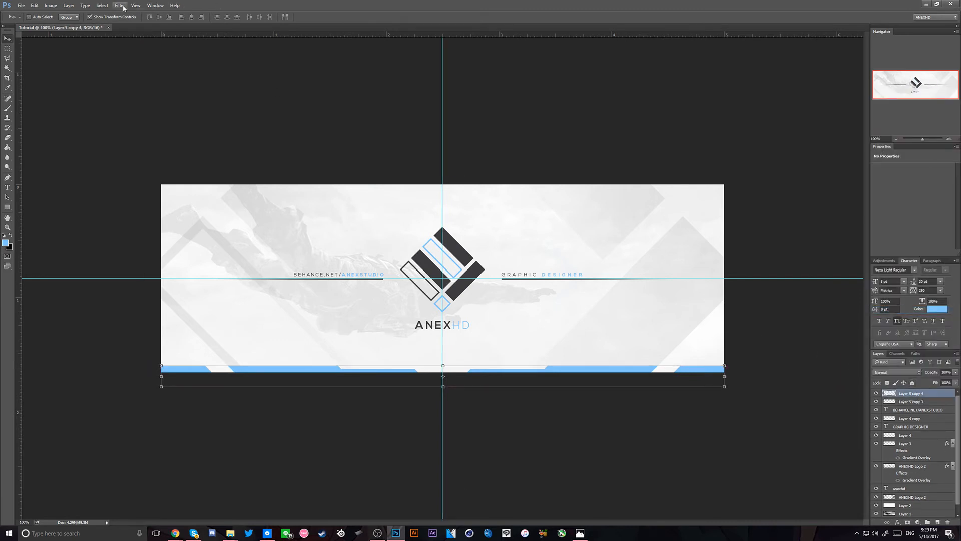
left_click(123, 6)
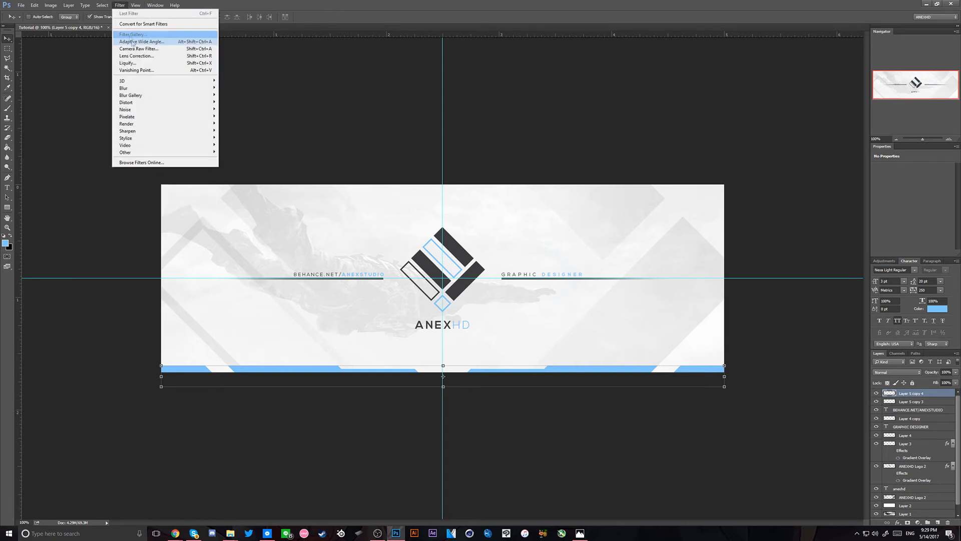
mouse_move(134, 89)
left_click(90, 116)
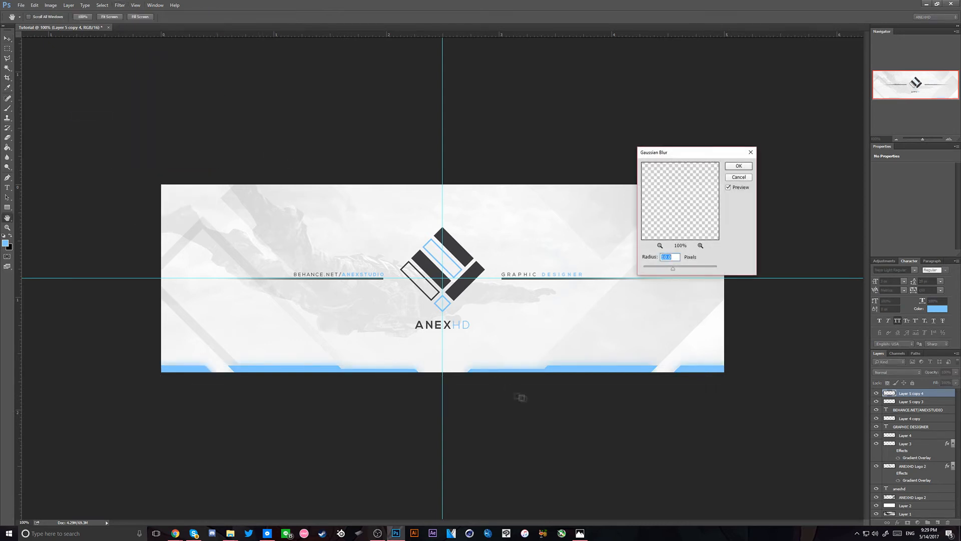
type("5")
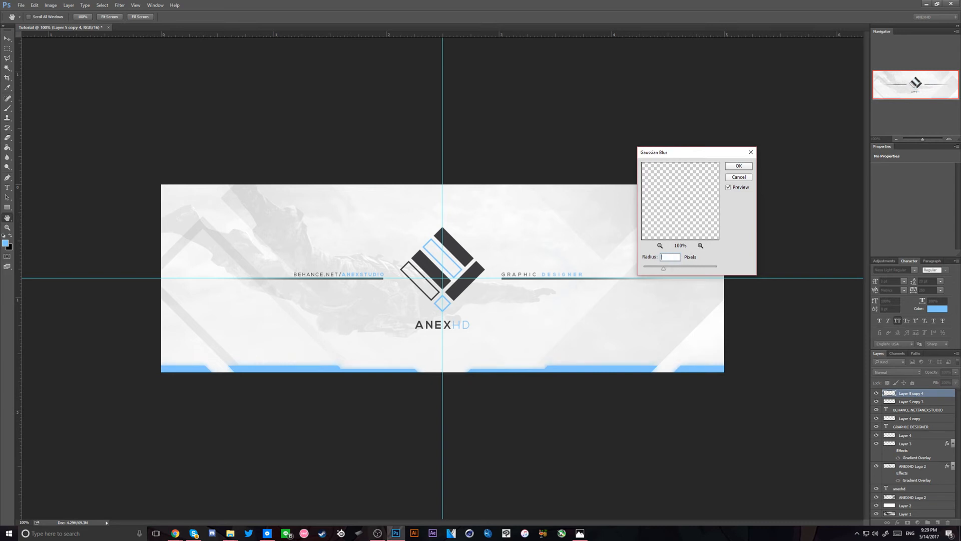
key("BackSpace")
key("BackSpace")
type("2")
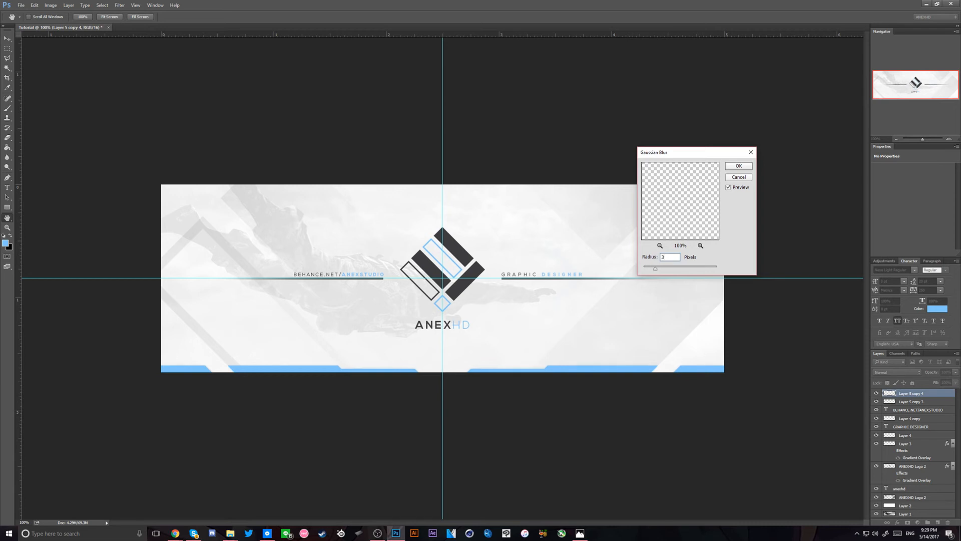
key("Return")
Place the blurred bar copy beneath the sharp bar layer and make the sharp layer active
key("v")
left_click_drag(936, 395, 935, 406)
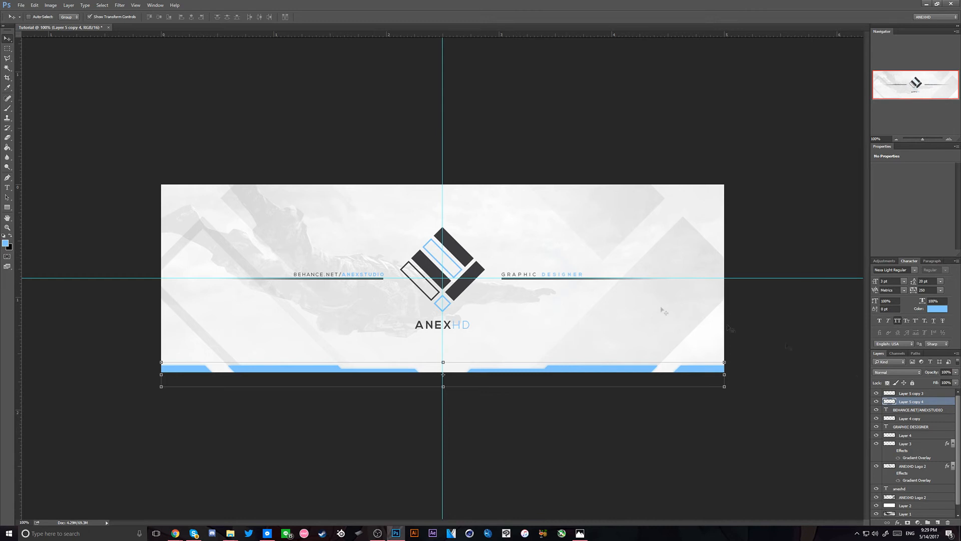
left_click(927, 394)
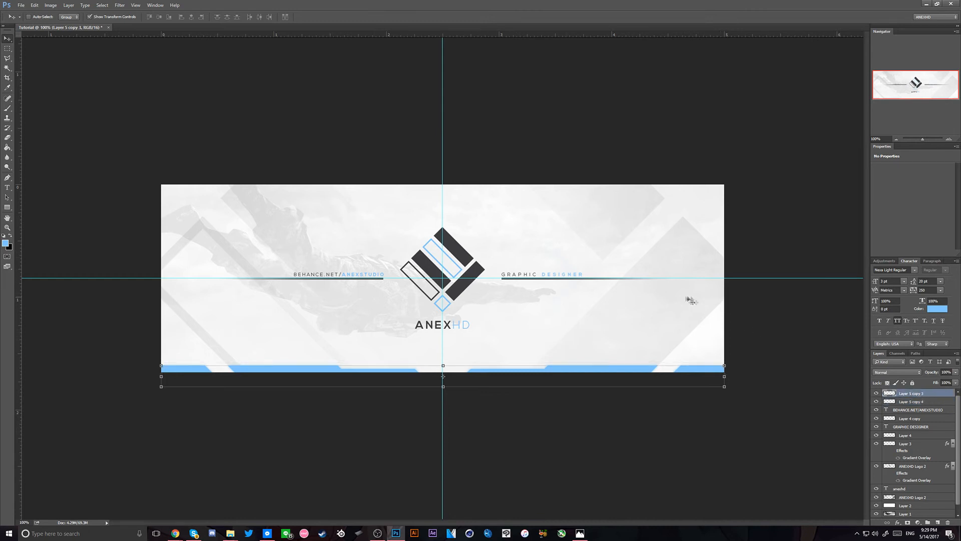
Try recoloring the blue accents with a Hue/Saturation adjustment layer set to a hue of -180
left_click(884, 261)
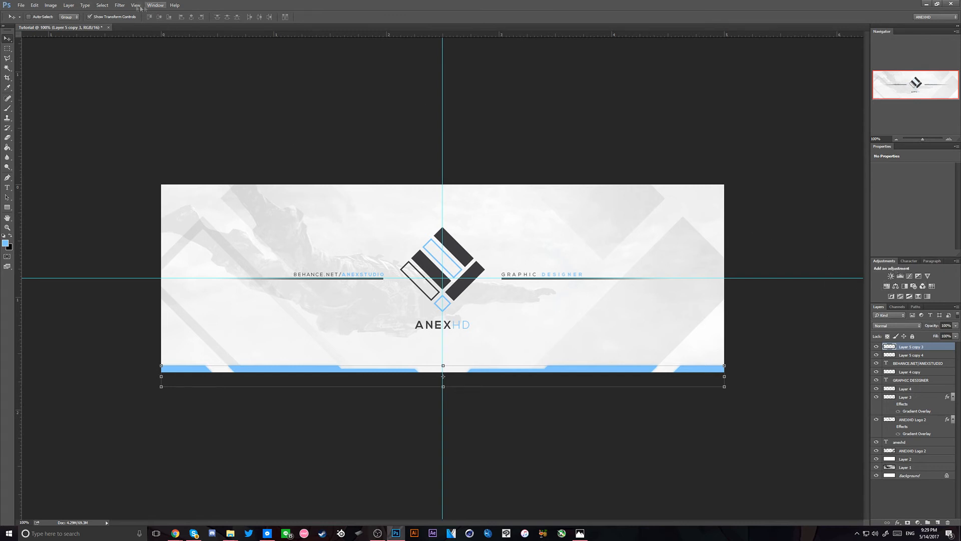
left_click(155, 5)
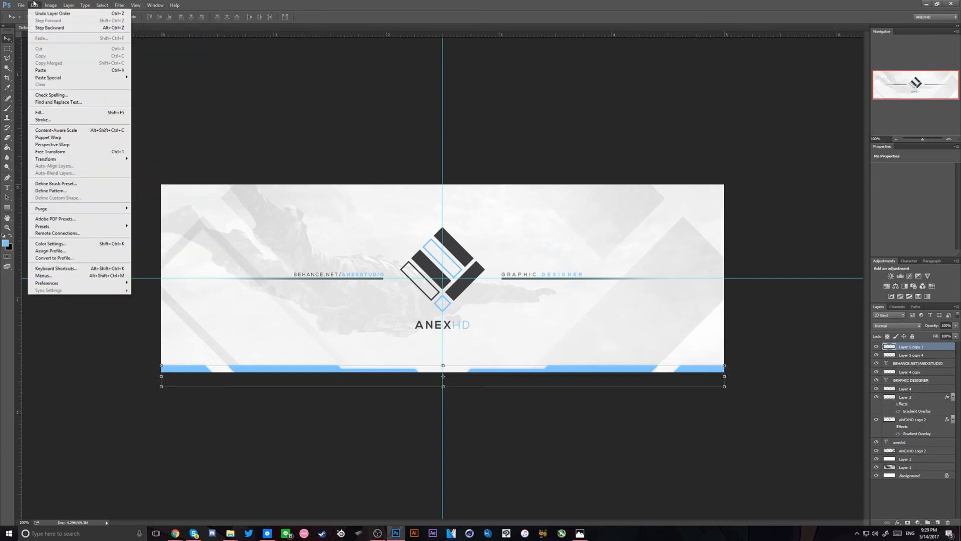
mouse_move(51, 5)
mouse_move(80, 24)
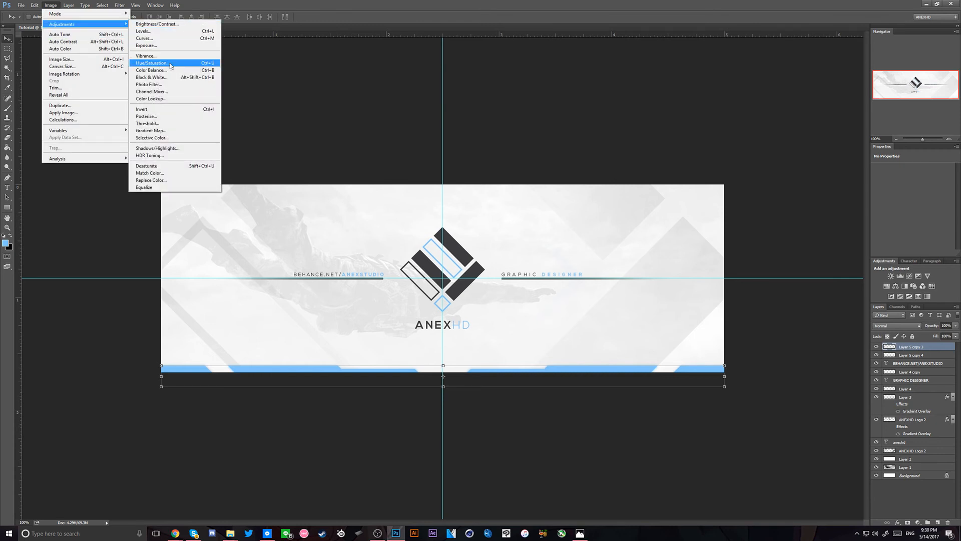
left_click(942, 203)
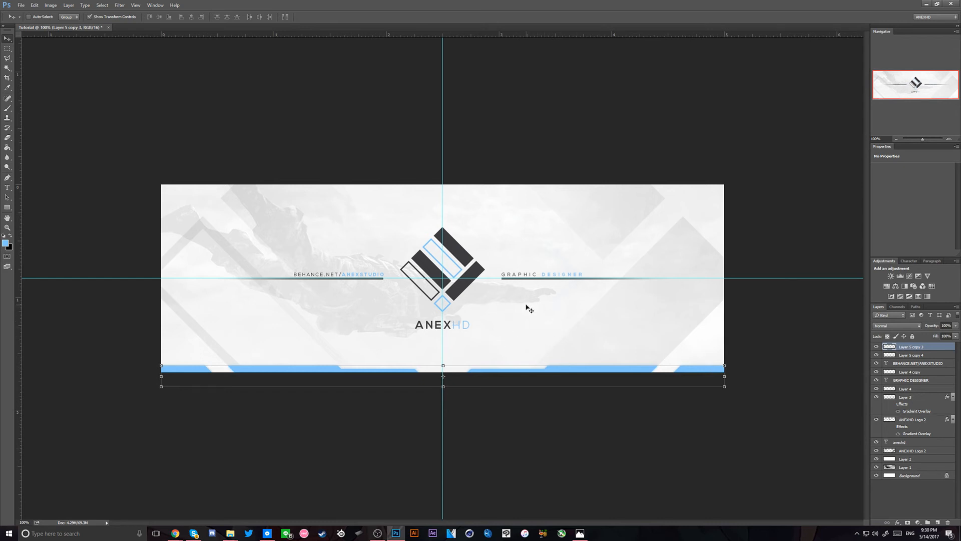
left_click(887, 286)
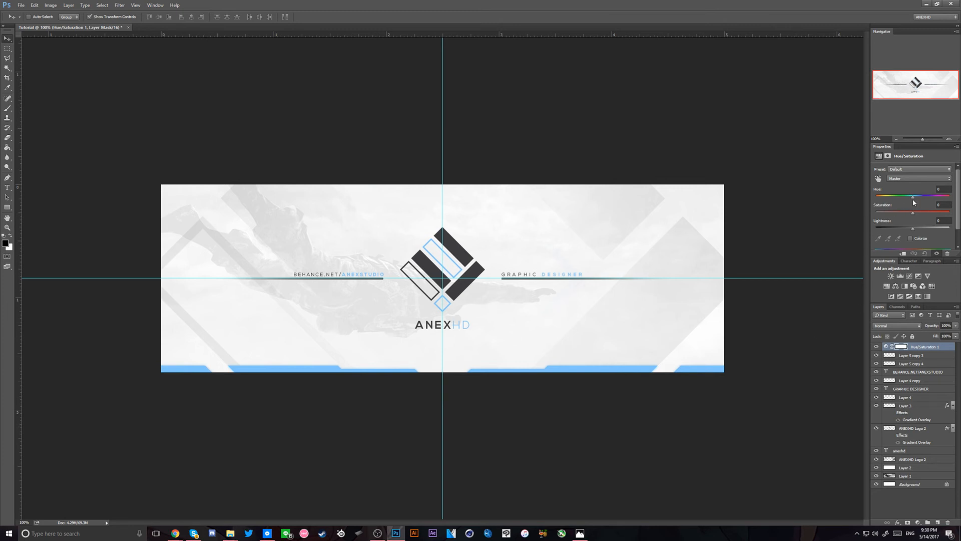
left_click_drag(912, 197, 859, 215)
left_click_drag(948, 214, 825, 215)
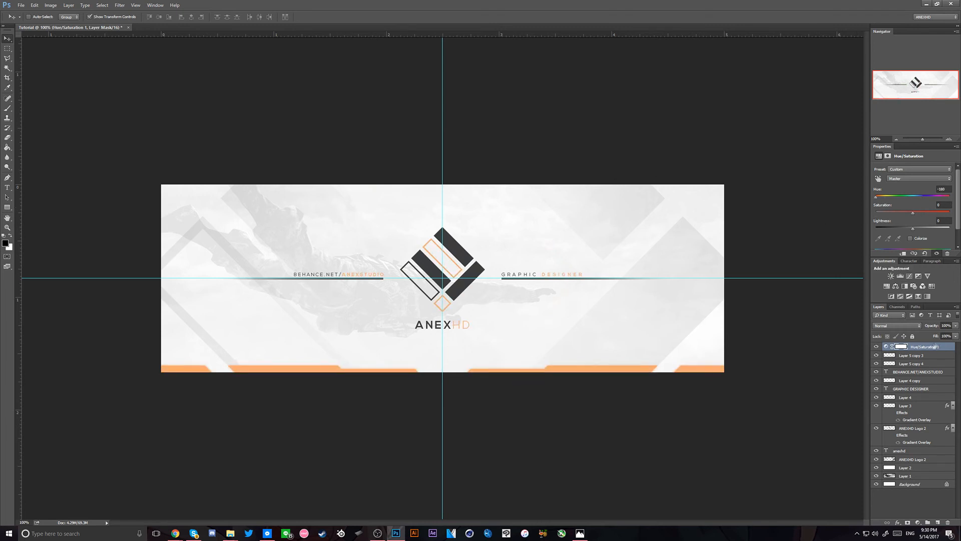
key("Delete")
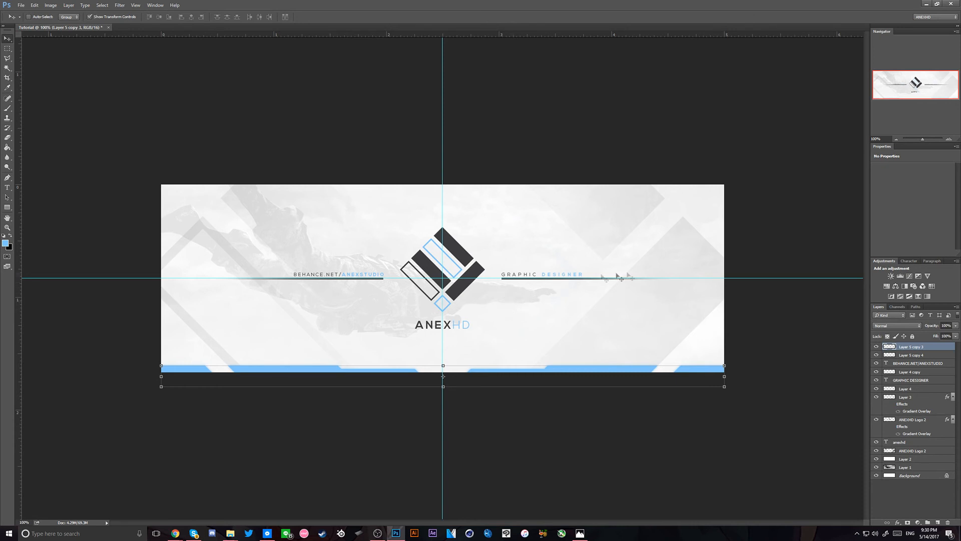
Remove the horizontal and vertical center guides from the banner and deselect the active layer
left_click_drag(620, 278, 876, 278)
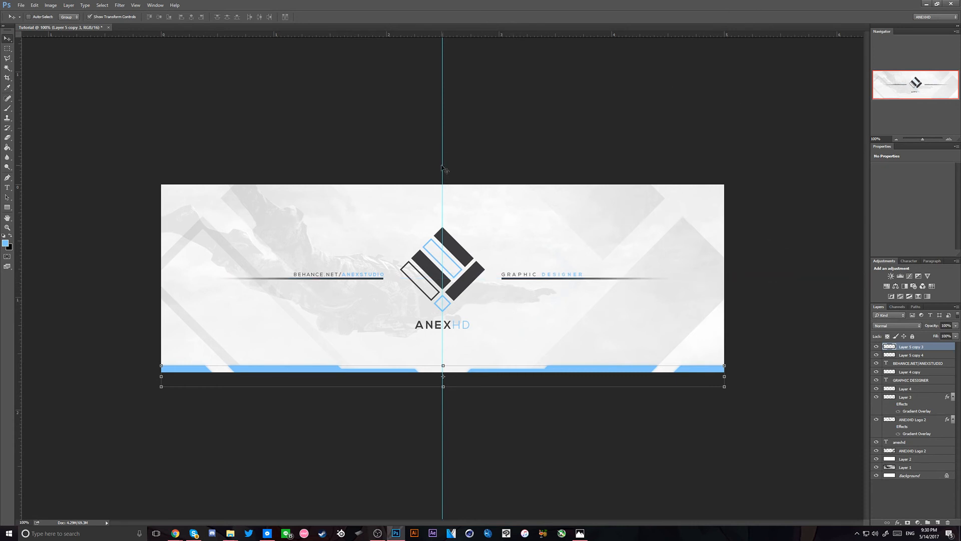
left_click(907, 507)
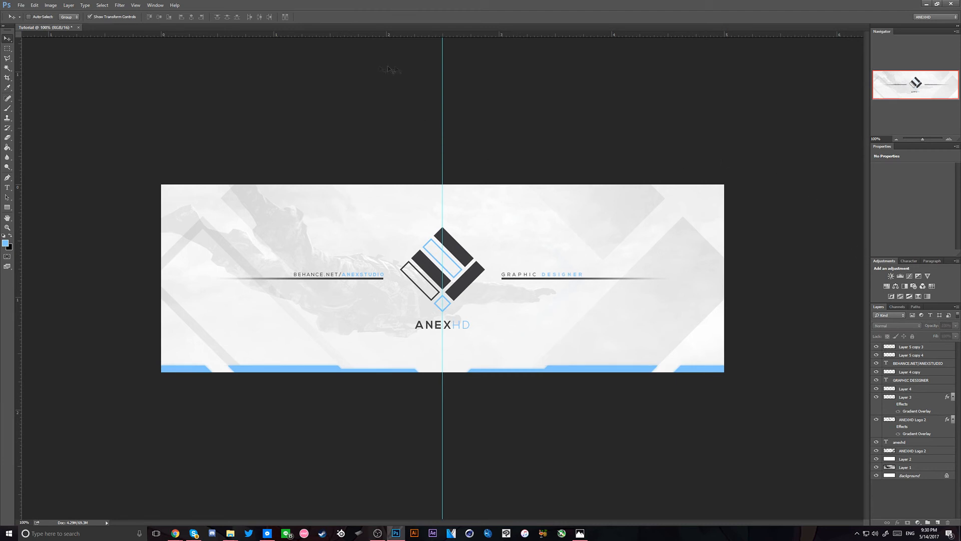
left_click_drag(443, 95, 15, 172)
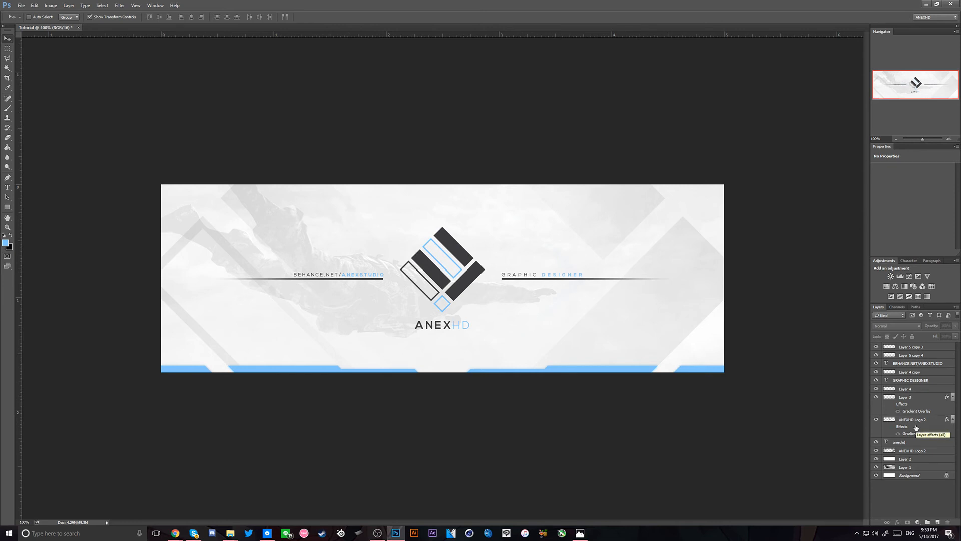
Copy Layer 3's Gradient Overlay style onto both caption text layers and their two fading line layers, leaving out the blue bar layers
left_click(892, 404)
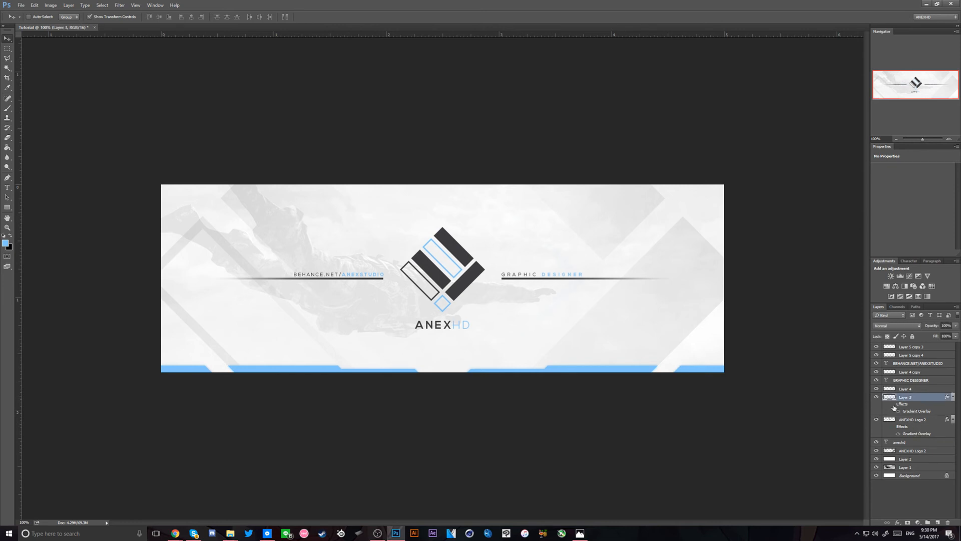
right_click(921, 399)
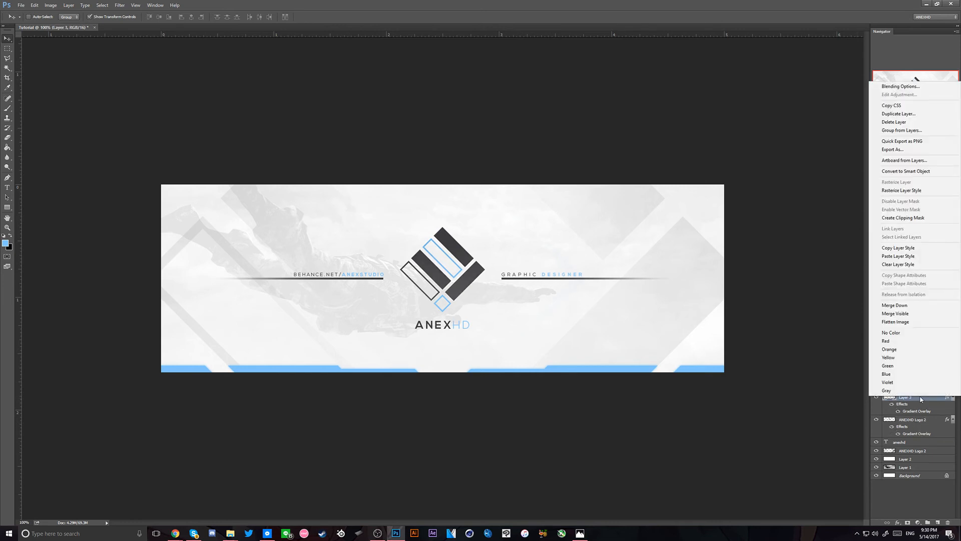
left_click(908, 250)
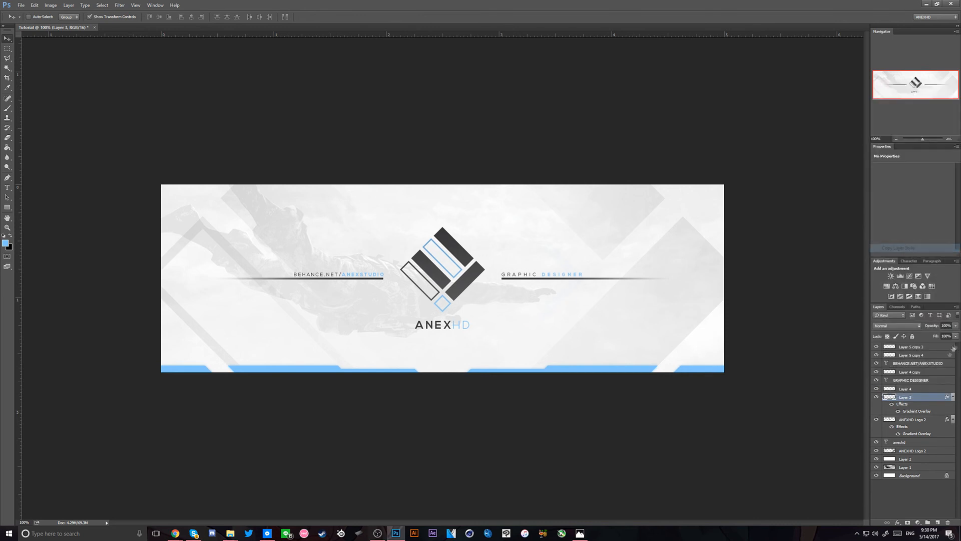
left_click(934, 389)
left_click(929, 348, "shift")
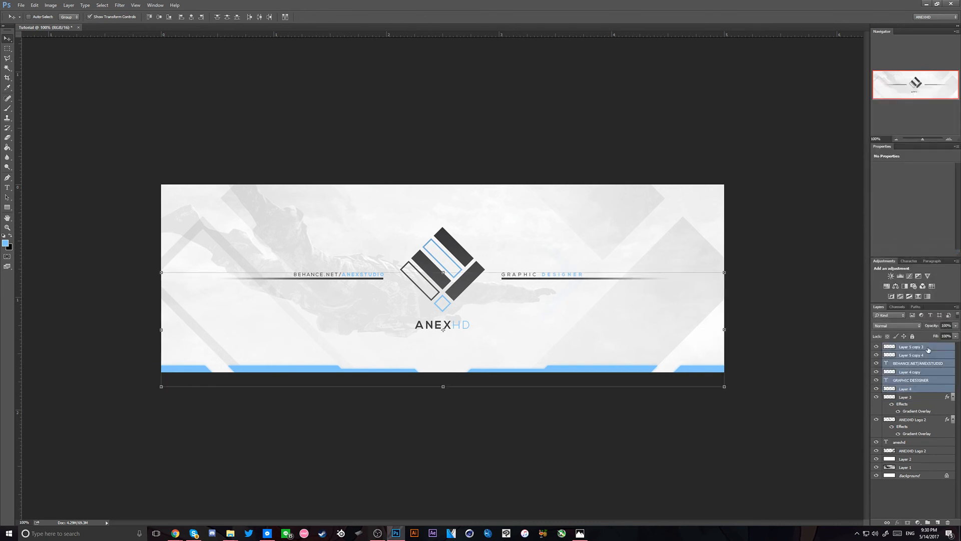
left_click(929, 348, "ctrl")
left_click(933, 356, "ctrl")
right_click(934, 363)
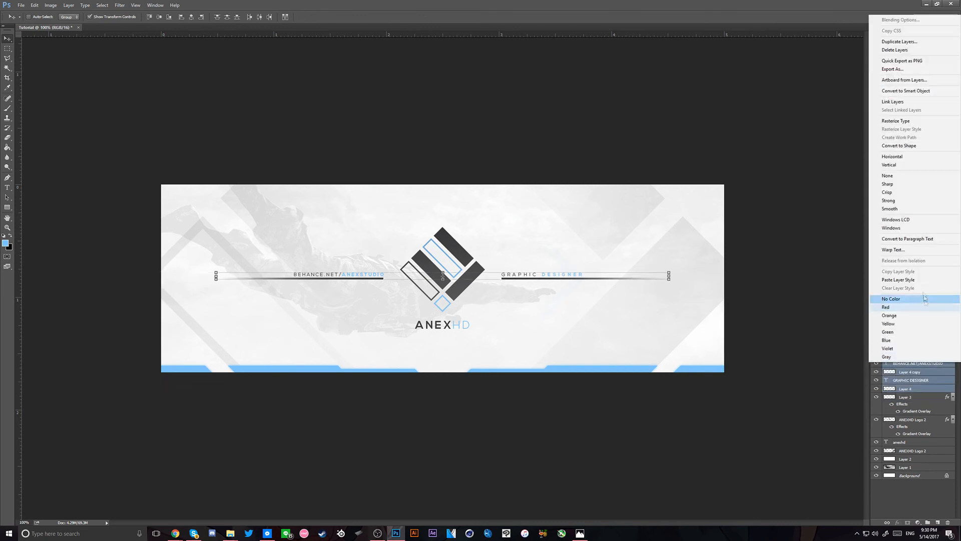
left_click(906, 279)
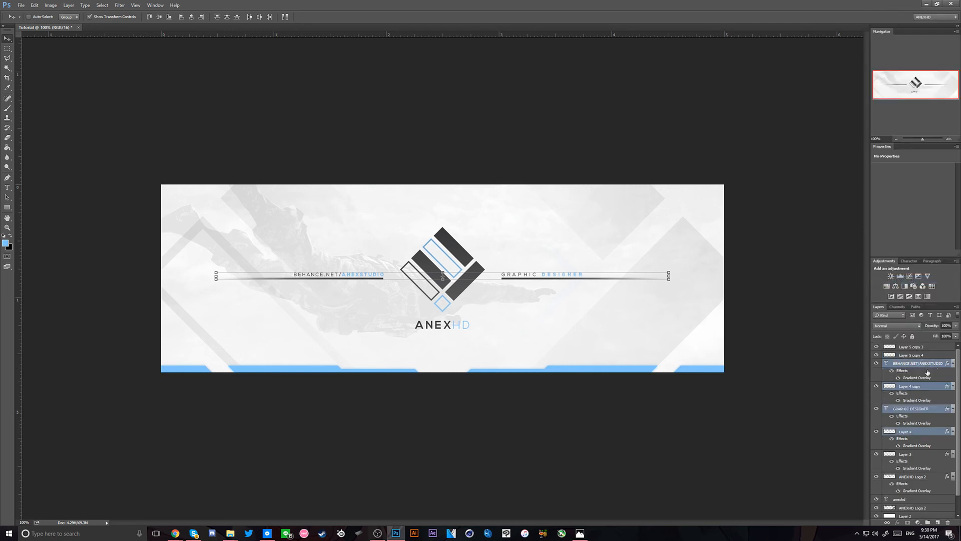
Make the Background layer beneath the wallpaper the active layer
left_click(923, 507)
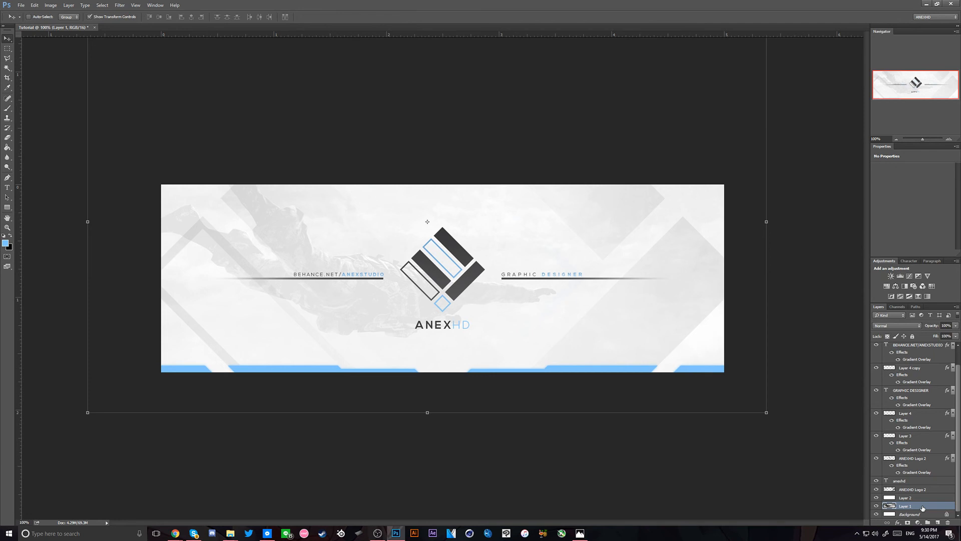
scroll(913, 508, "up", 1)
scroll(923, 504, "down", 1)
left_click_drag(929, 508, 926, 517)
left_click(924, 515)
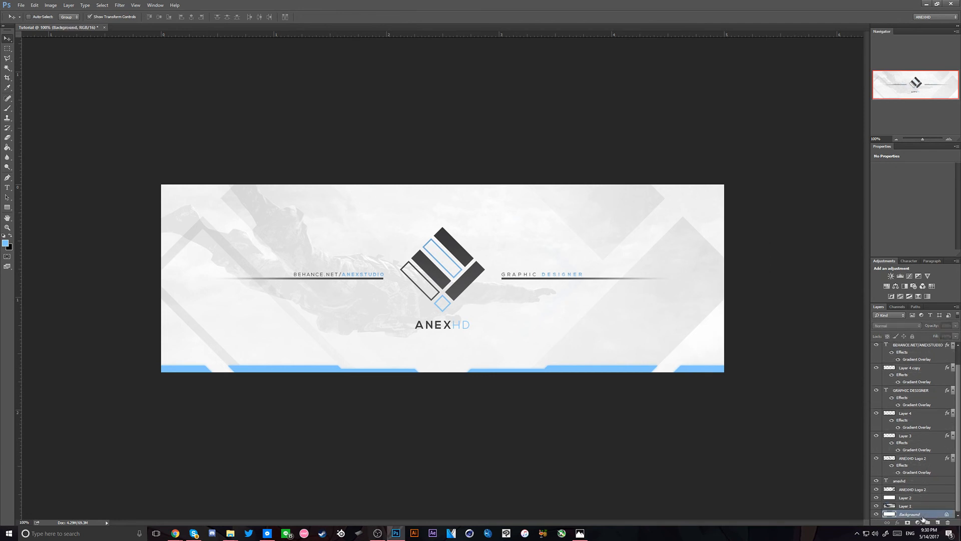